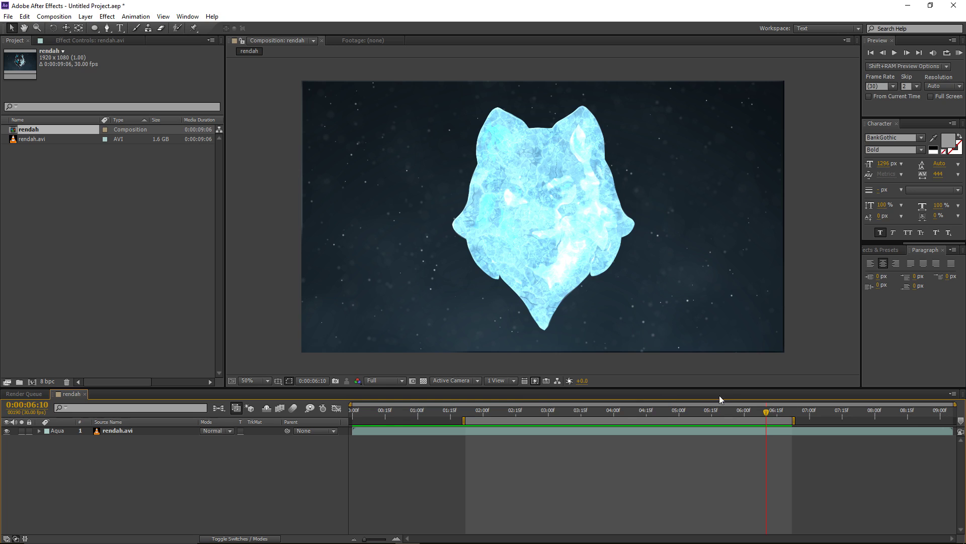
Scrub back through the rendah composition and start a new project without saving the current one
left_click_drag(774, 415, 611, 421)
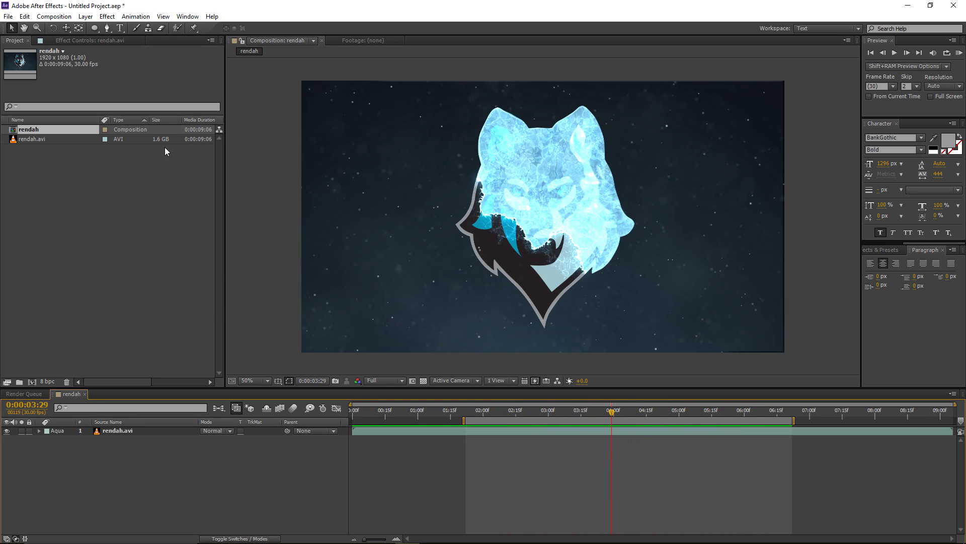
left_click(8, 16)
mouse_move(20, 25)
left_click(191, 26)
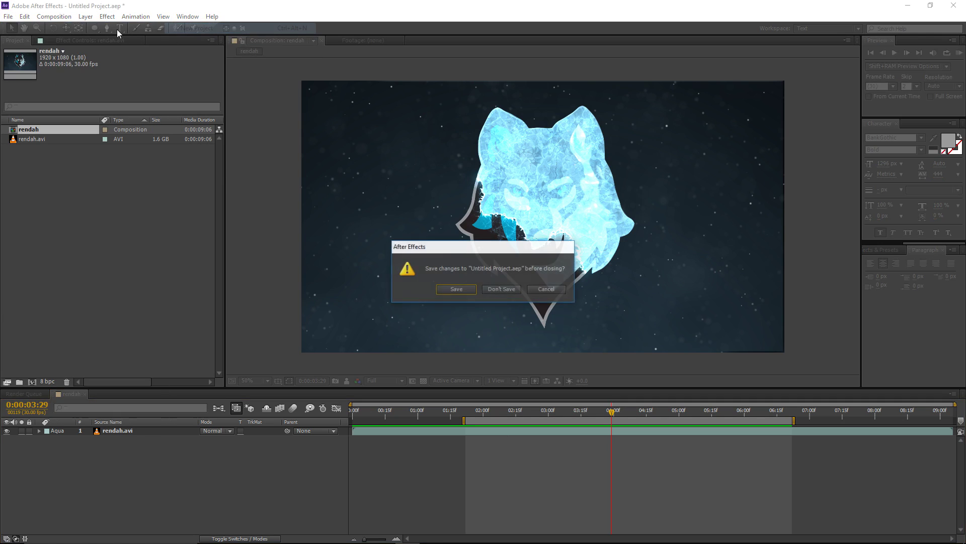
left_click(516, 290)
Create a new 1920 x 1080 px composition at 30 frames per second with a duration of 0:00:10:02
left_click(54, 17)
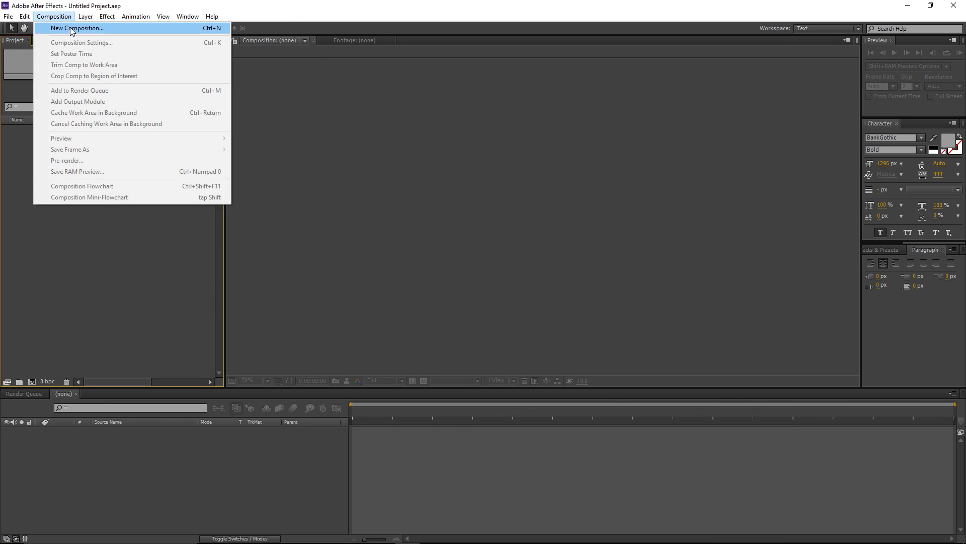
left_click(61, 26)
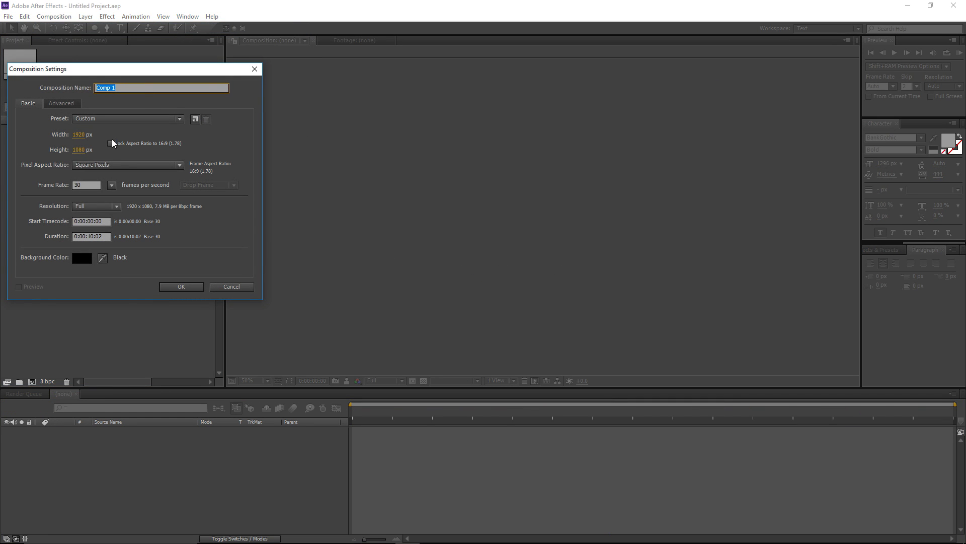
left_click(79, 134)
left_click(79, 150)
left_click(85, 185)
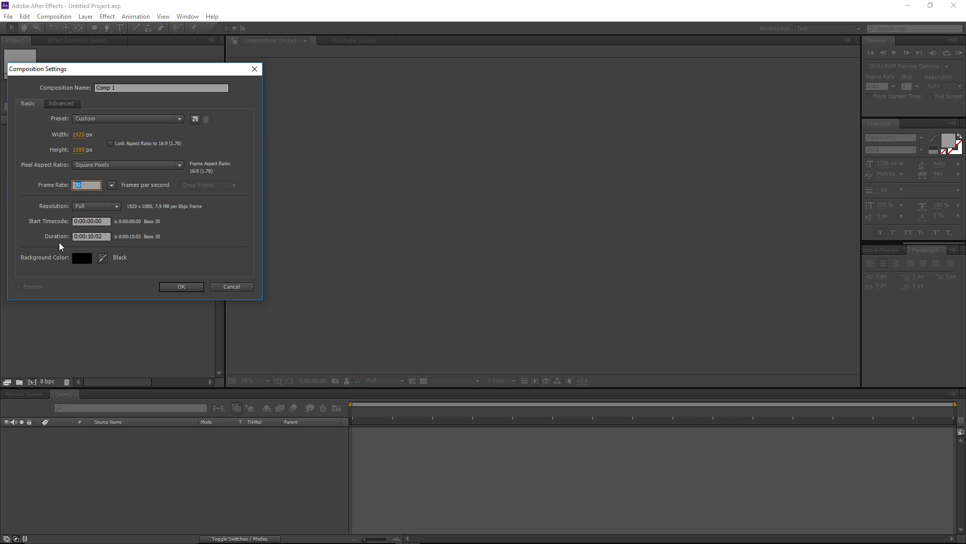
left_click(89, 237)
left_click(188, 289)
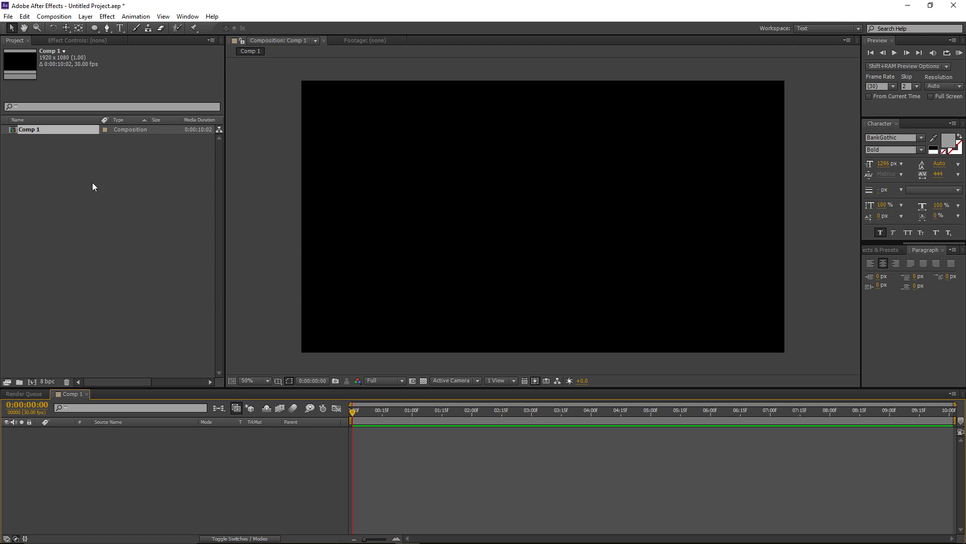
Import the logo file huksy.png and place it in Comp 1 as a layer
left_click(51, 174)
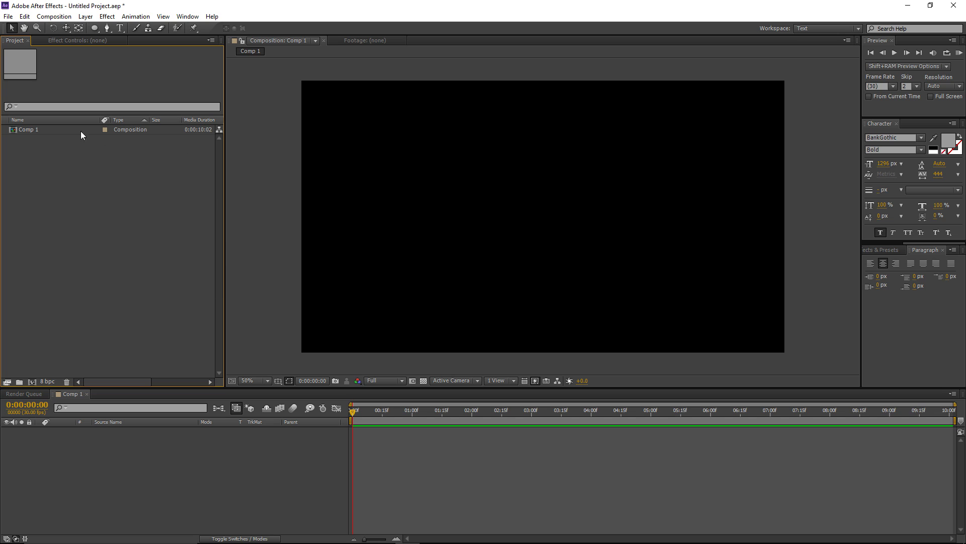
double_click(76, 194)
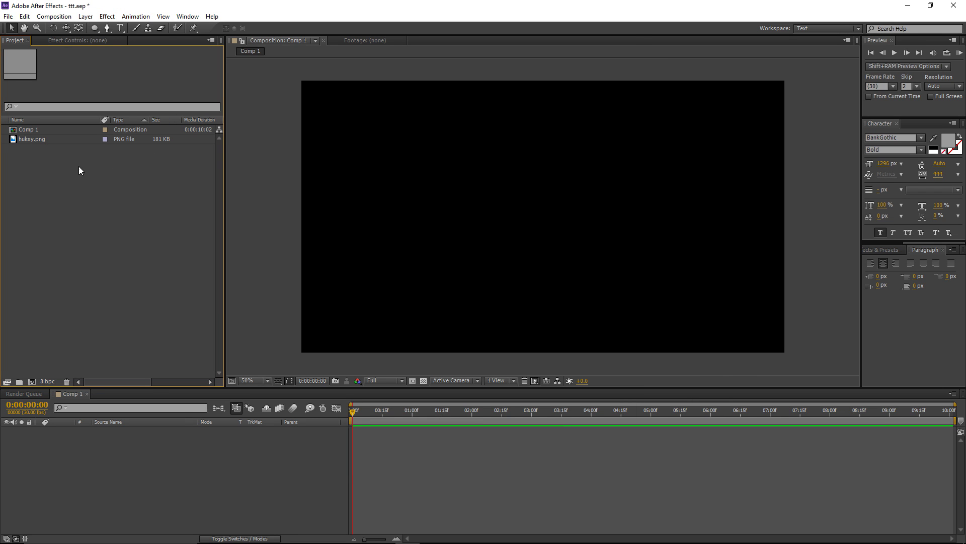
left_click(33, 140)
left_click_drag(29, 140, 149, 479)
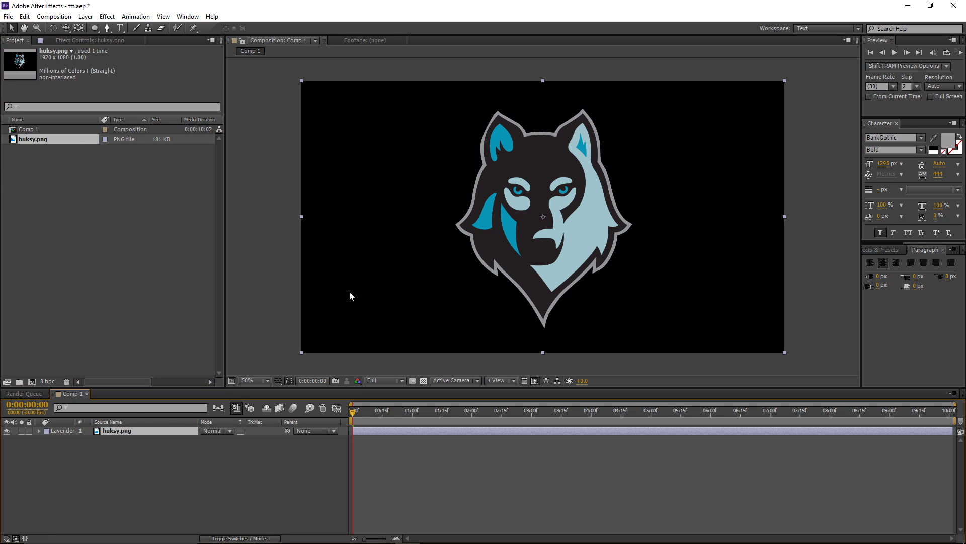
Rename the composition as Main_Comp
left_click(53, 17)
left_click(60, 41)
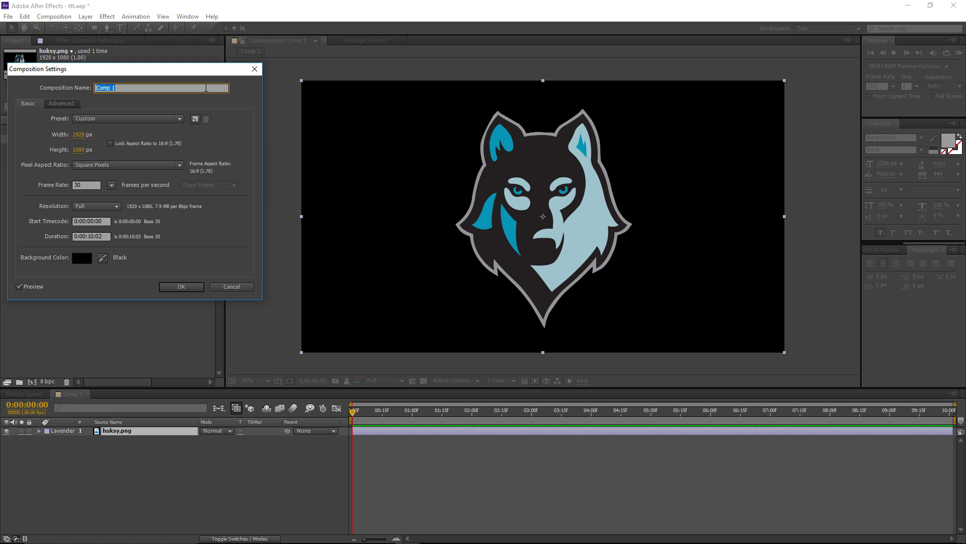
type("Main_Comp")
key("Return")
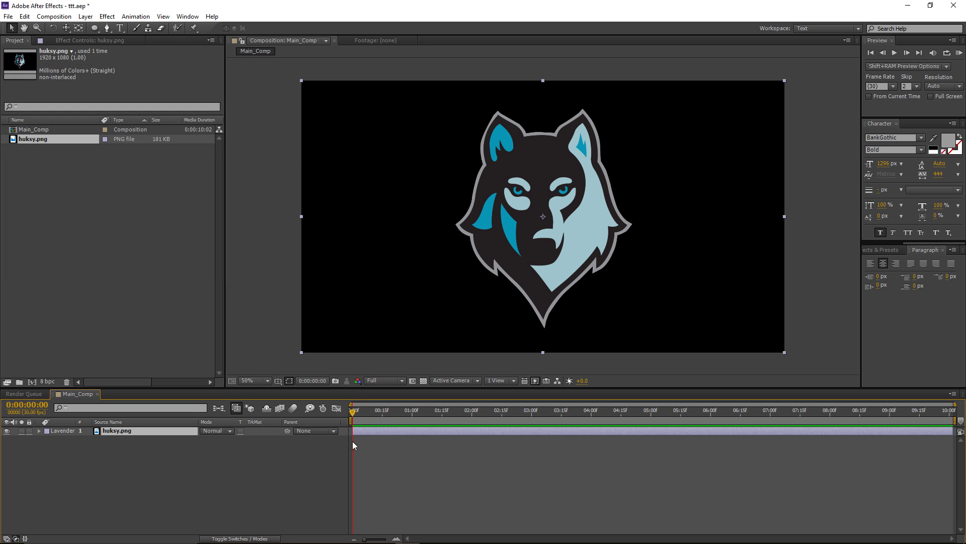
Check the logo against the transparency grid and pre-compose its layer as Logo_Holder
left_click(424, 382)
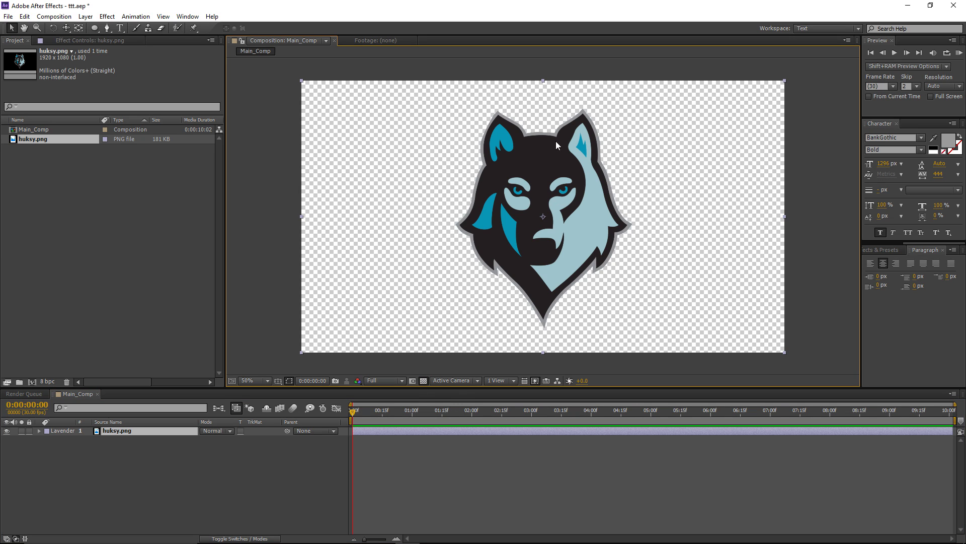
left_click(423, 381)
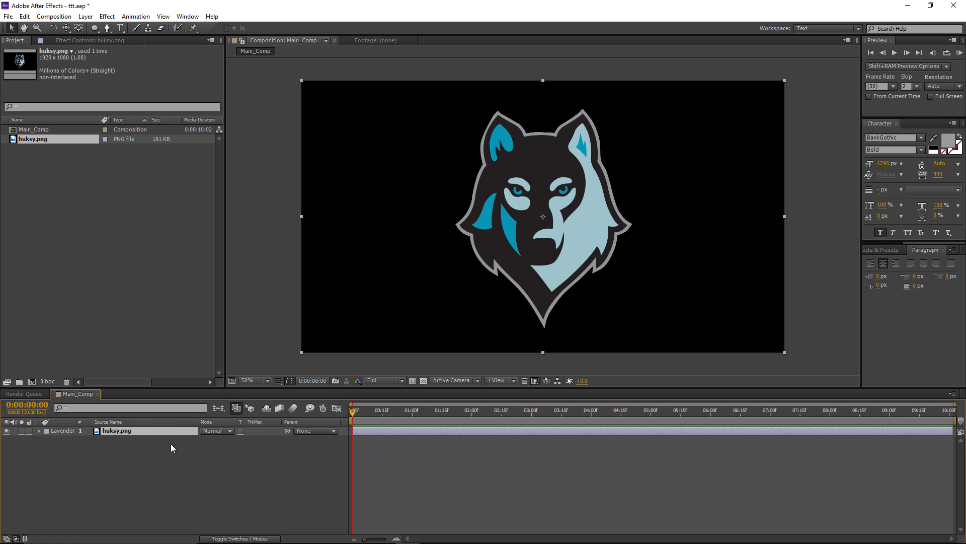
key("ctrl+shift+c")
type("Logo_Holder")
key("Return")
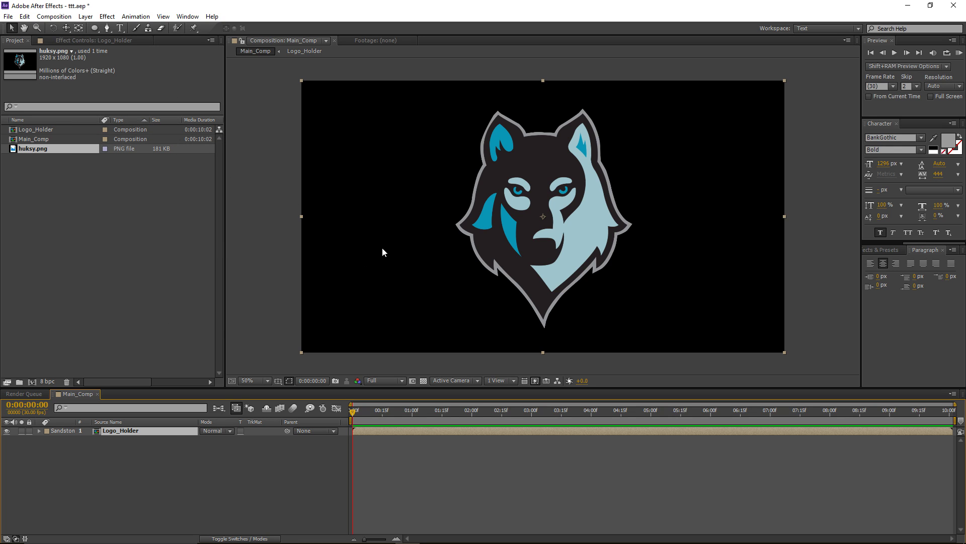
Open the Logo_Holder composition to inspect its contents and return to Main_Comp
double_click(119, 436)
left_click_drag(388, 412, 575, 412)
left_click(376, 429)
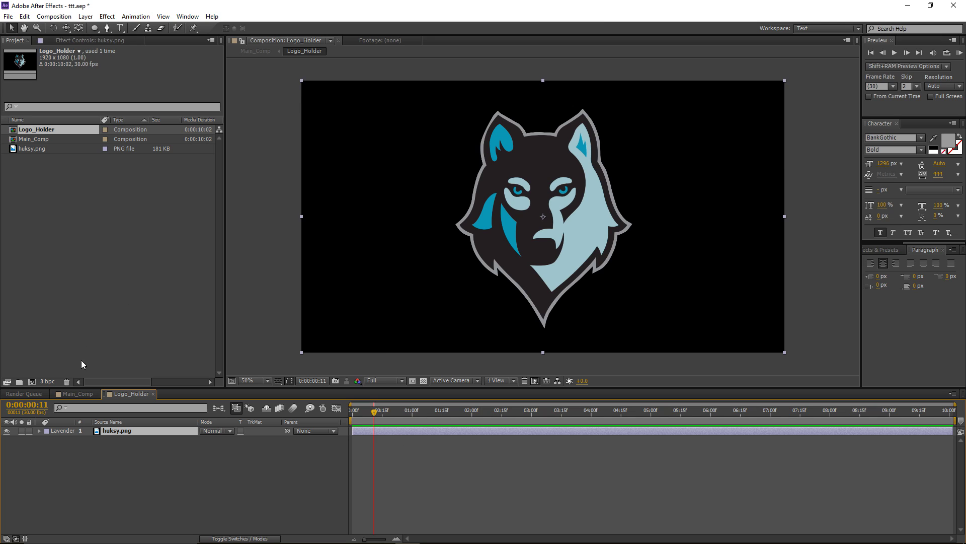
left_click(77, 394)
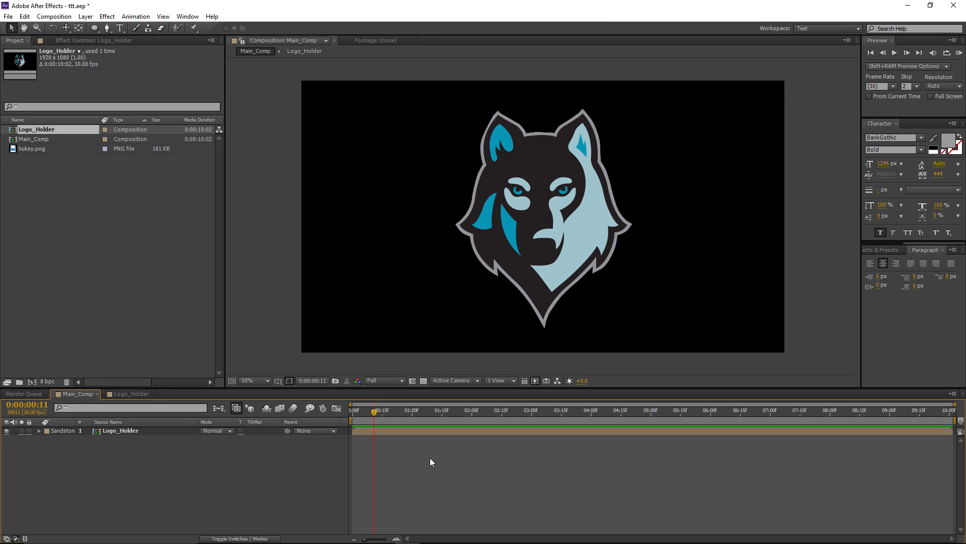
Create a white 1920 x 1080 px solid above the Logo_Holder layer in Main_Comp
key("ctrl+y")
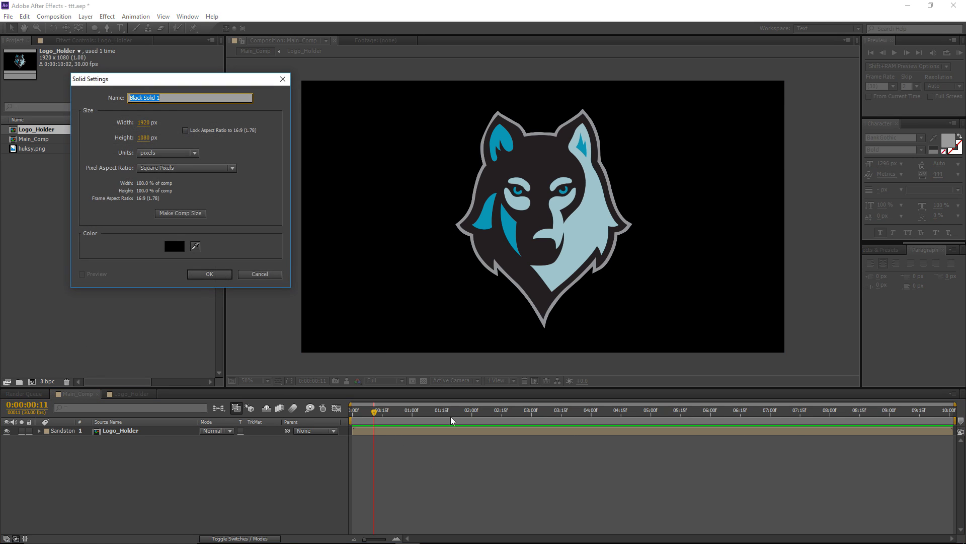
left_click(177, 245)
left_click(55, 319)
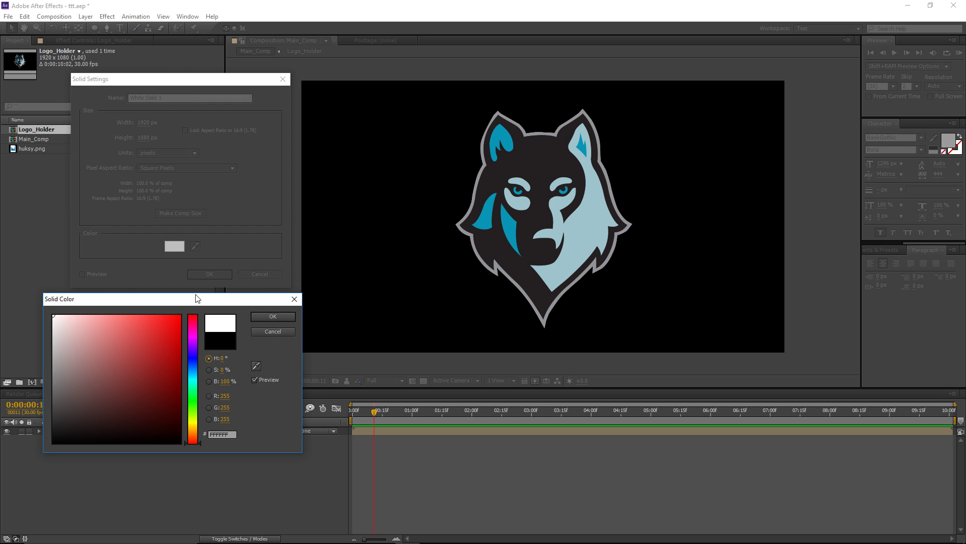
left_click(284, 315)
left_click(218, 274)
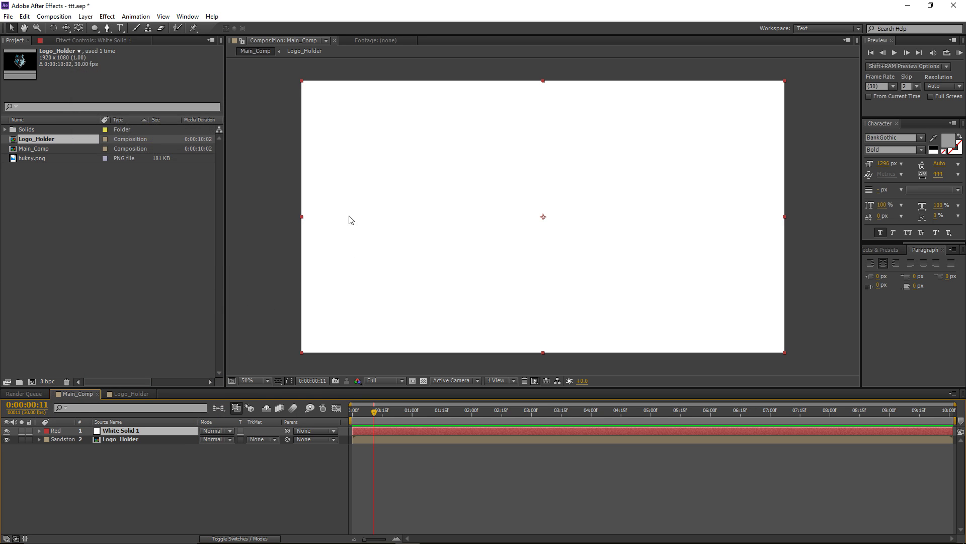
Apply the Linear Wipe transition effect to the white solid
left_click(108, 16)
mouse_move(146, 308)
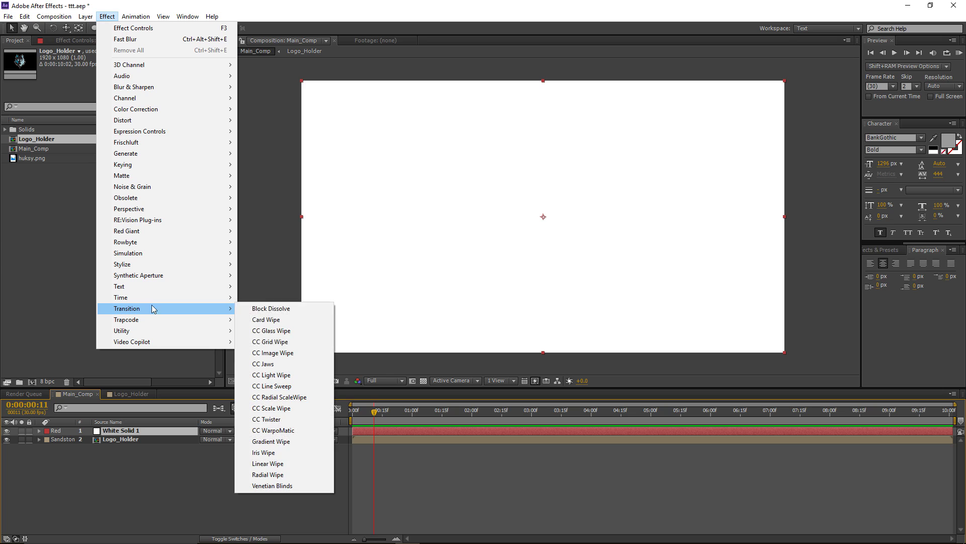
left_click(278, 465)
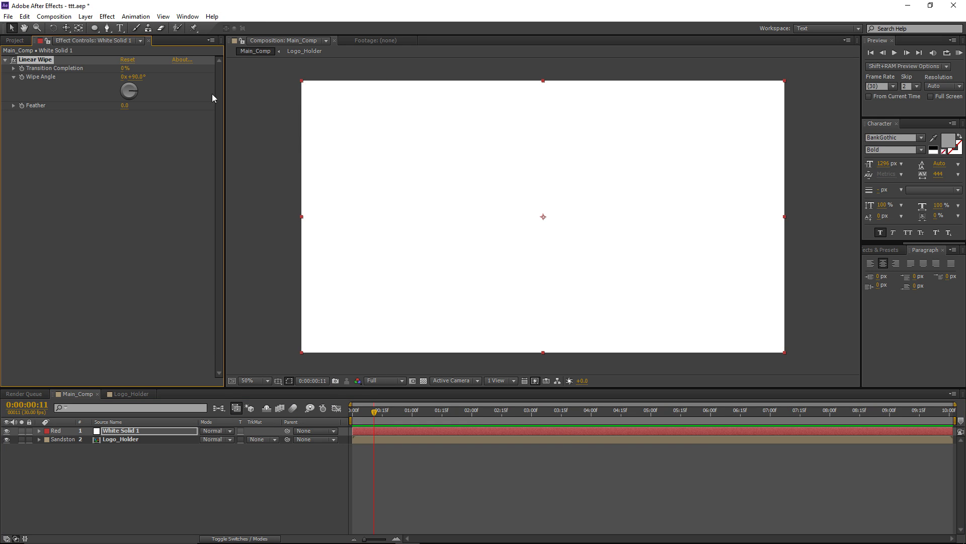
Keyframe the wipe's Transition Completion from 100% at 0:00:00:00 to 0% at 0:00:07:00 and reveal the layer's keyframes
left_click_drag(358, 408, 333, 412)
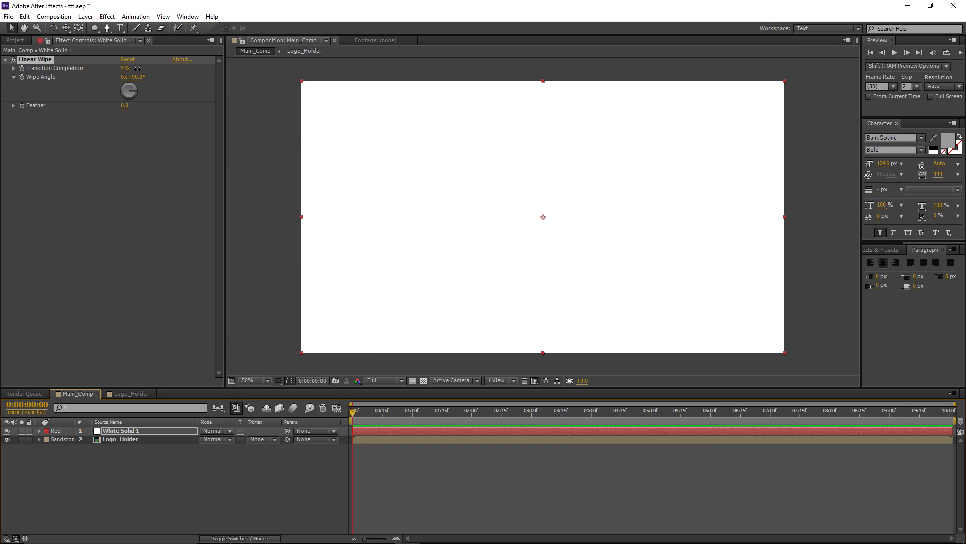
left_click_drag(126, 69, 350, 61)
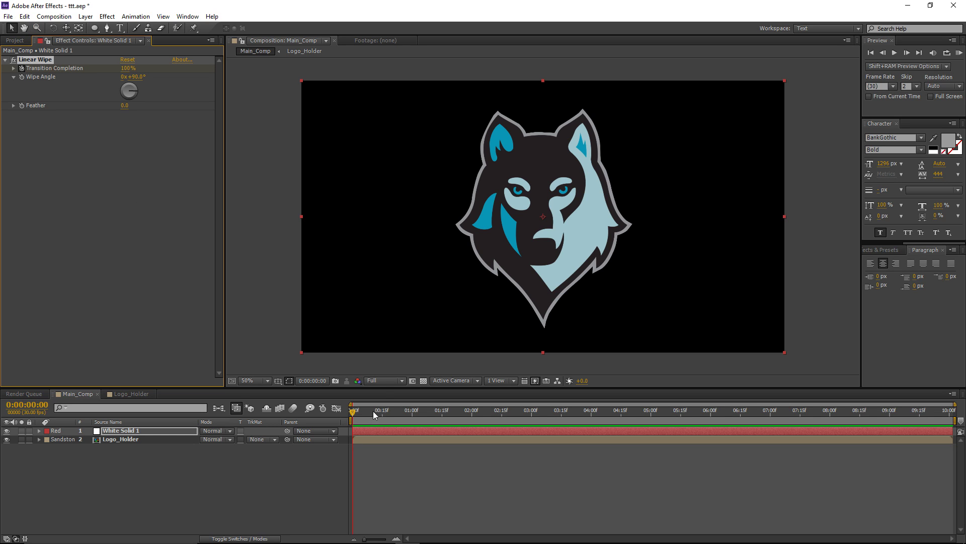
left_click_drag(363, 414, 767, 417)
left_click(123, 69)
type("-")
key("Return")
left_click(143, 432)
key("u")
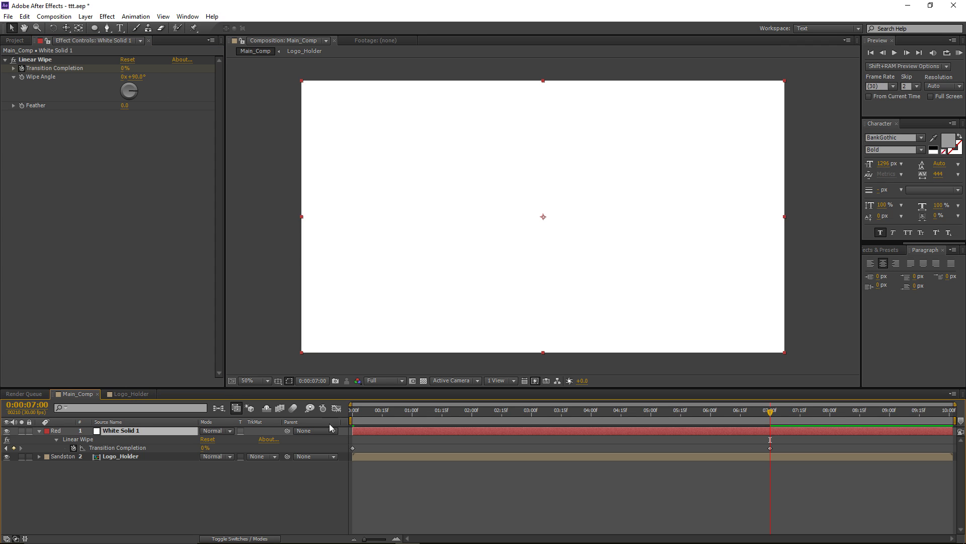
Preview the wipe over the logo and tilt its Wipe Angle to 51°
left_click_drag(764, 419, 547, 418)
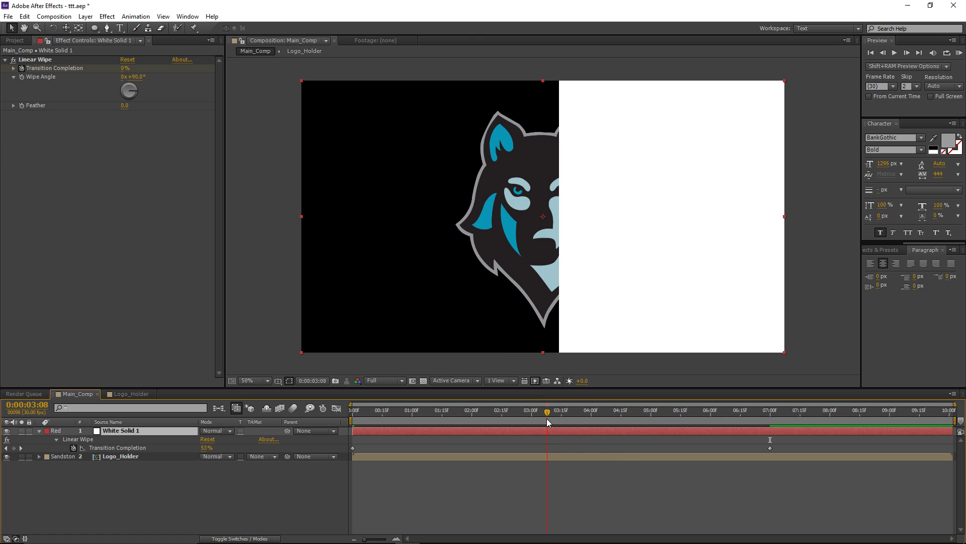
left_click(125, 105)
left_click_drag(137, 77, 121, 82)
mouse_move(547, 410)
left_mouse_down()
mouse_move(332, 423)
mouse_move(538, 411)
left_mouse_up()
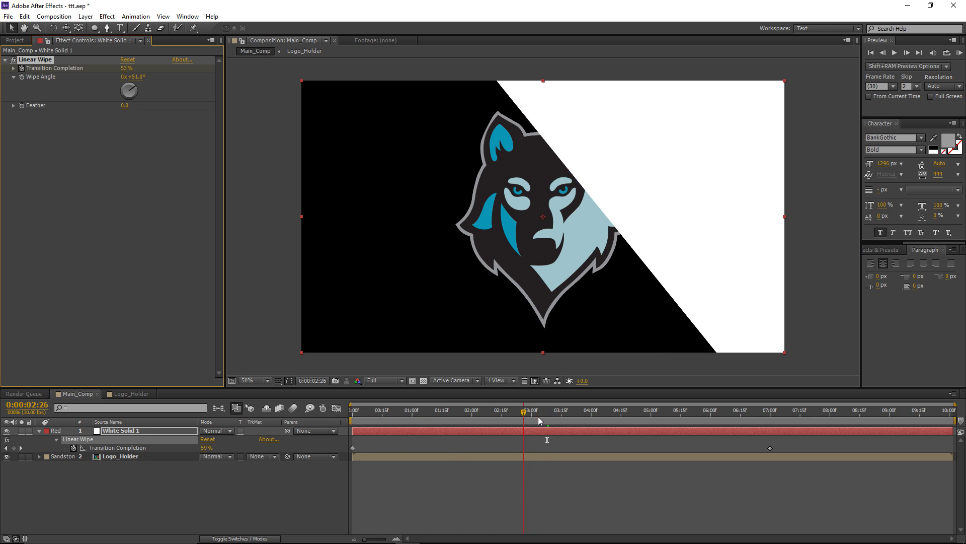
Pre-compose the white solid as Transition_main, moving all attributes into the new composition
left_click(140, 430)
key("ctrl+shift+c")
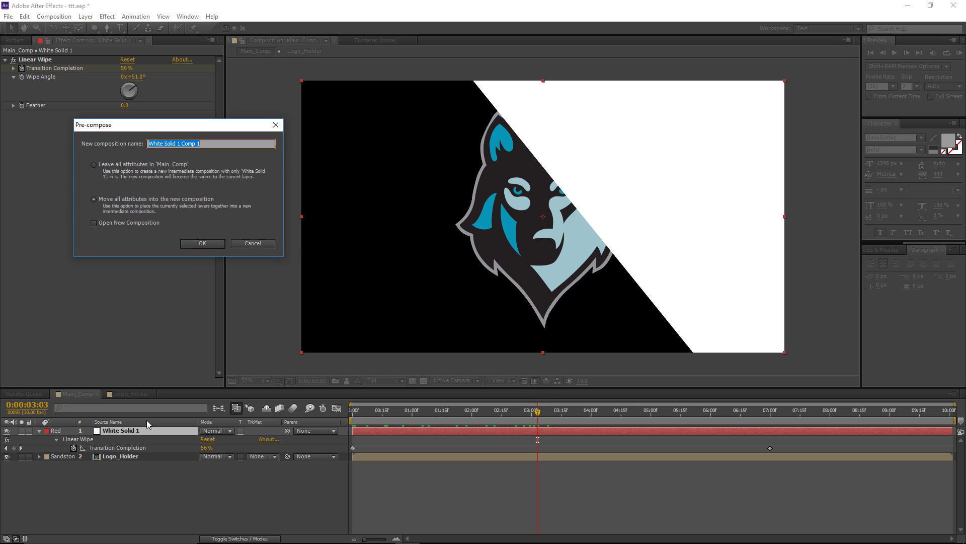
type("Transition_main")
key("Return")
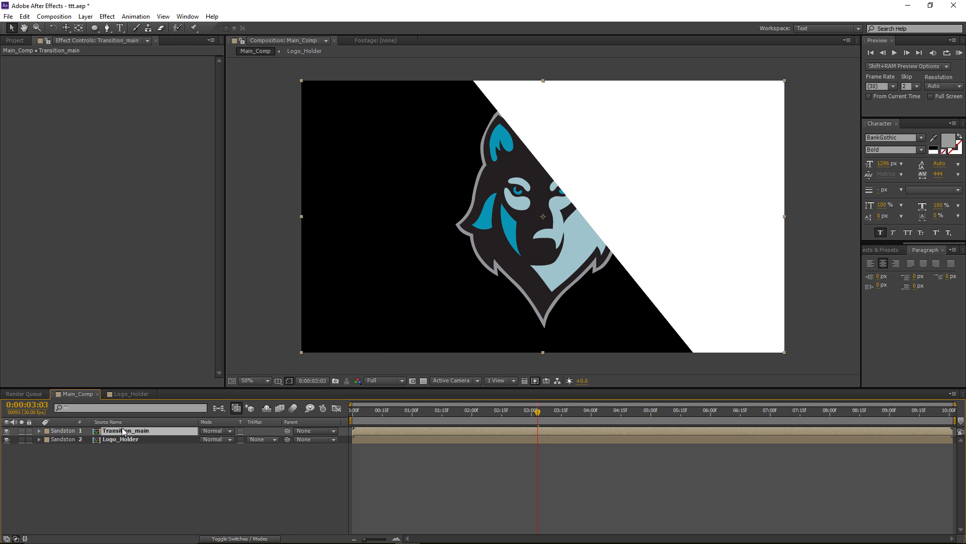
Pre-compose the Transition_main layer as Transition_Displace, moving all attributes into the new composition
key("ctrl+shift+c")
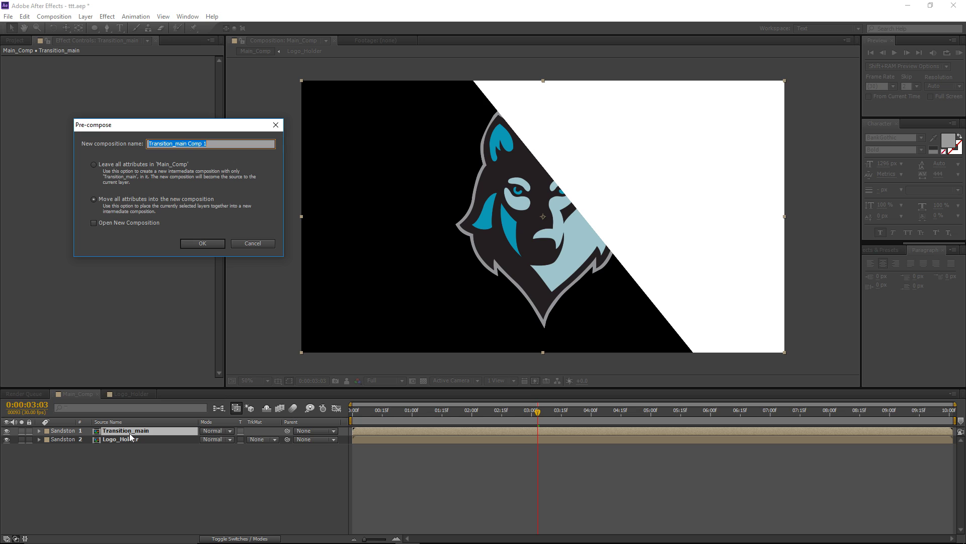
type("Tran")
type("sition_Displace")
key("Return")
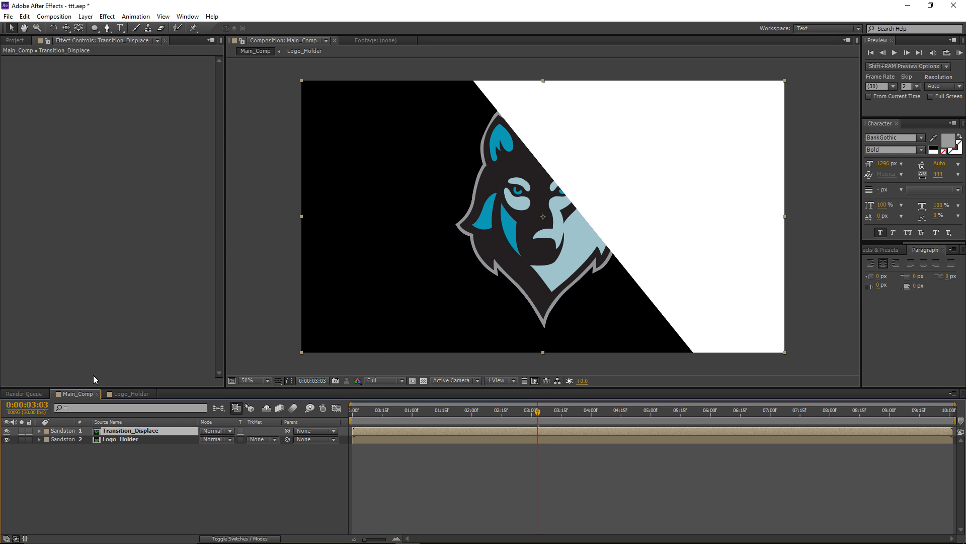
Open the Transition_Displace composition and apply the Turbulent Displace distortion effect to its Transition_main layer
double_click(135, 430)
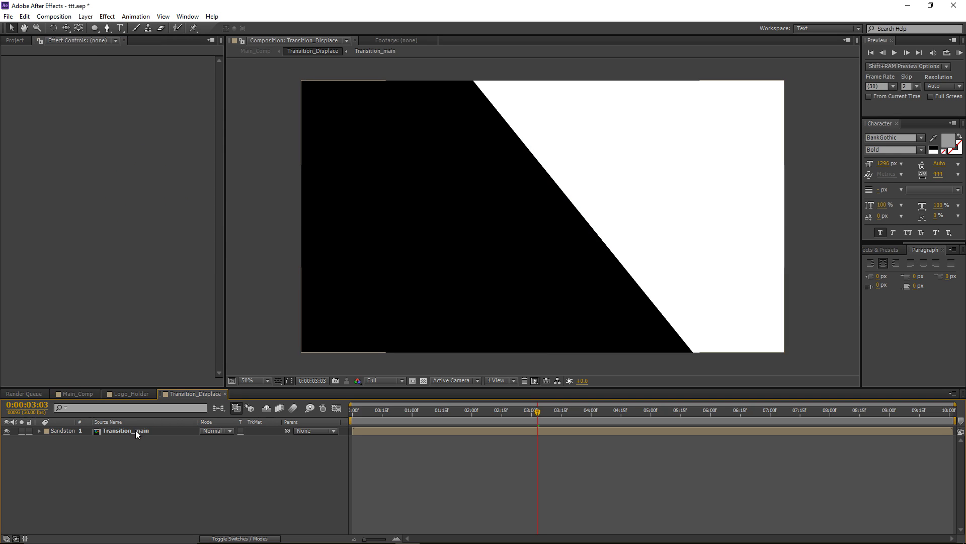
left_click_drag(422, 418, 579, 417)
left_click(116, 433)
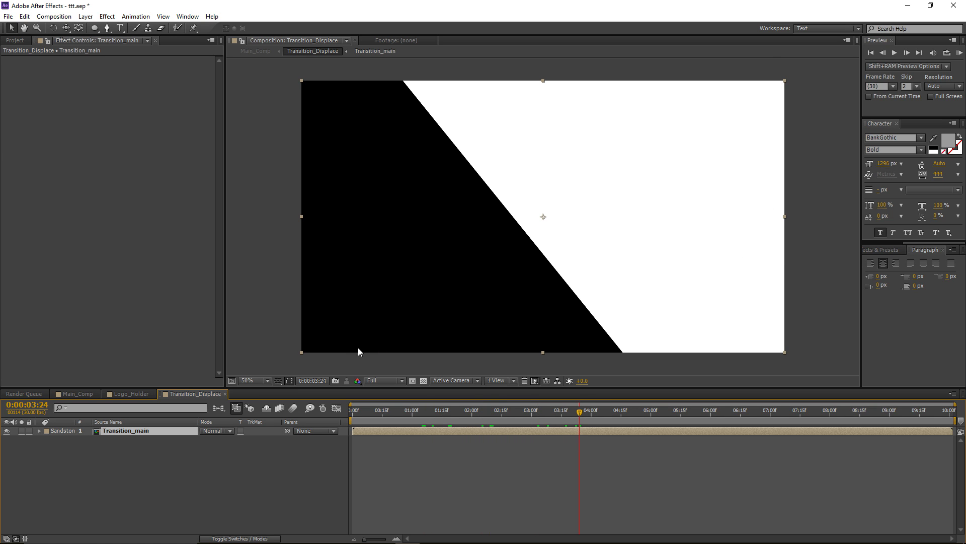
left_click(108, 16)
mouse_move(134, 120)
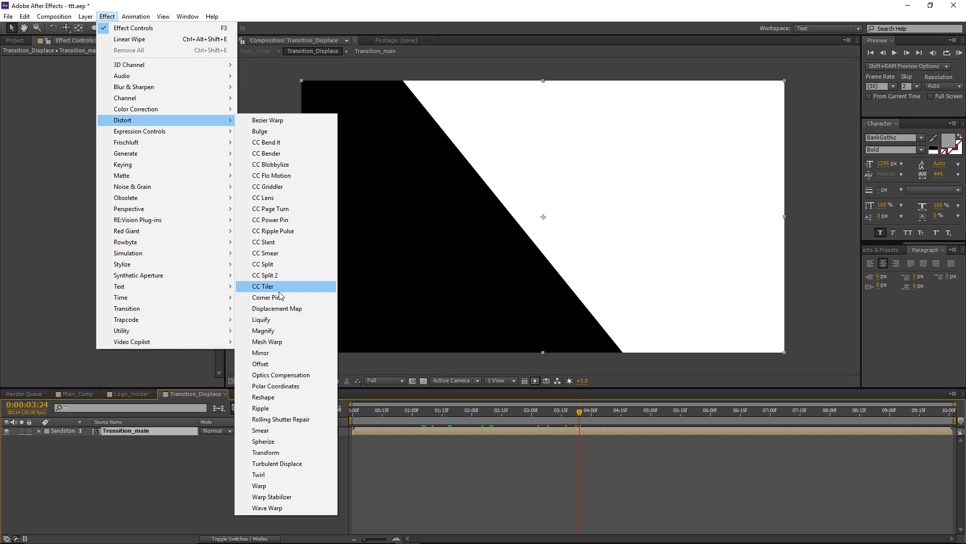
left_click(277, 463)
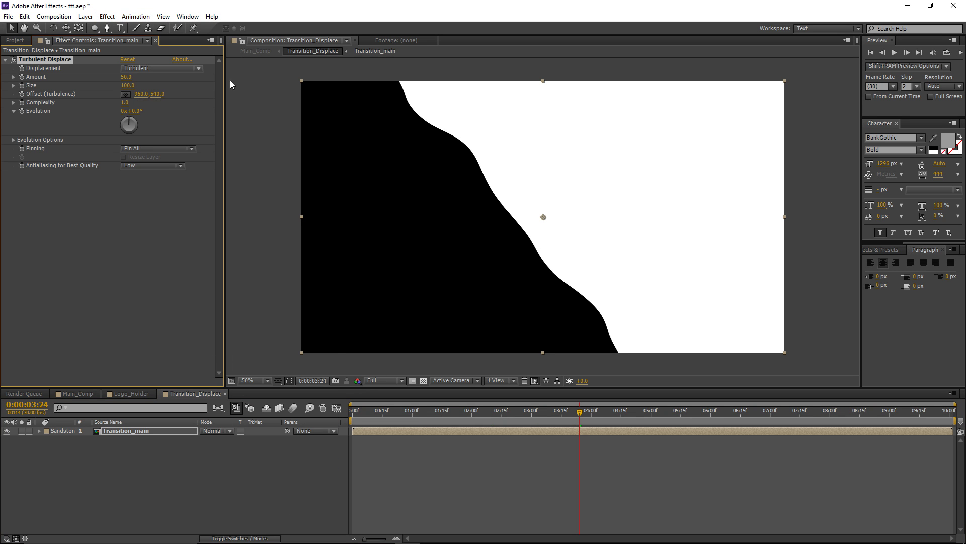
Adjust the Turbulent Displace settings to break the wipe's edge into small, ragged shapes
left_click_drag(129, 85, 288, 81)
mouse_move(579, 417)
left_mouse_down()
mouse_move(385, 417)
mouse_move(641, 392)
mouse_move(490, 399)
mouse_move(515, 394)
mouse_move(537, 412)
mouse_move(579, 406)
left_mouse_up()
Apply the Roughen Edges effect to the Transition_main layer with a border of 39.30 and a scale of 69.0
left_click(116, 17)
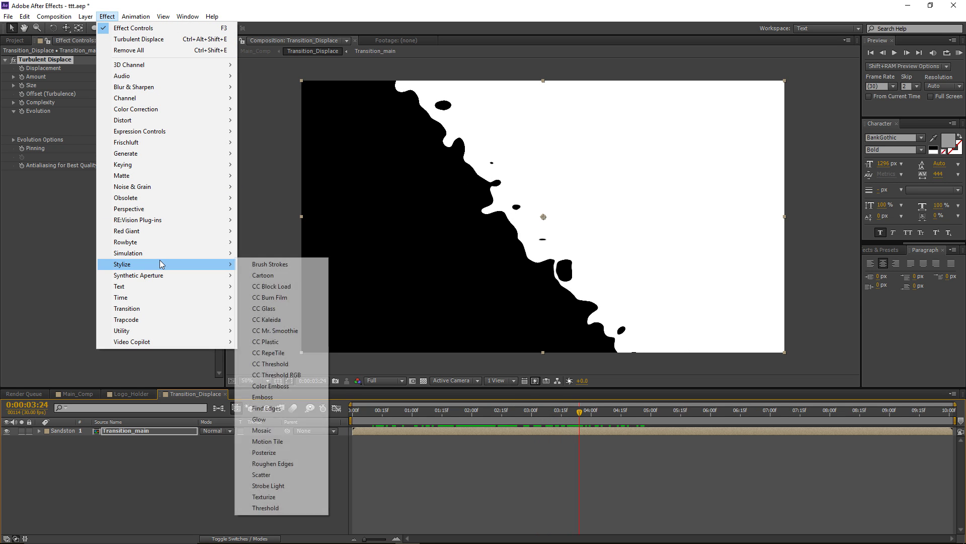
left_click(291, 464)
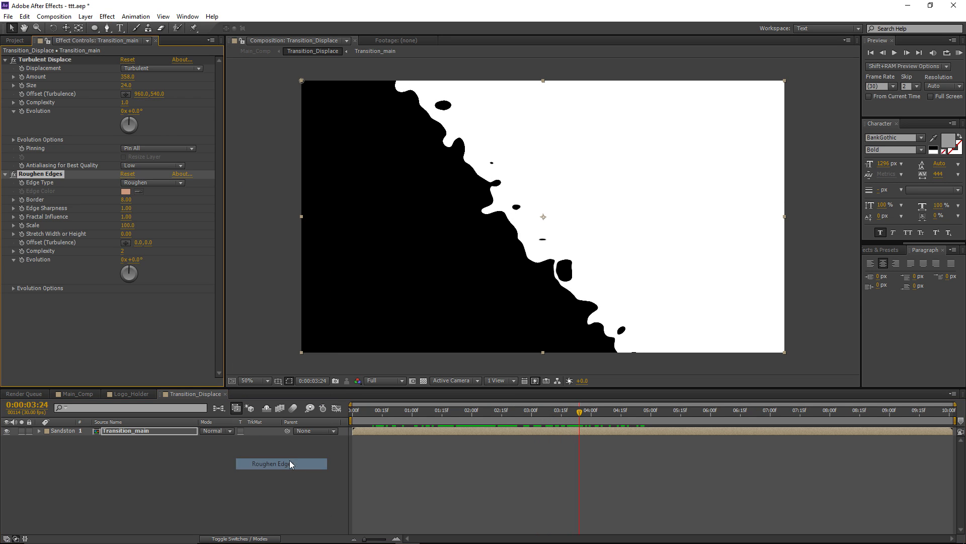
left_click_drag(126, 199, 270, 205)
scroll(498, 192, "up", 2)
left_click_drag(123, 200, 117, 233)
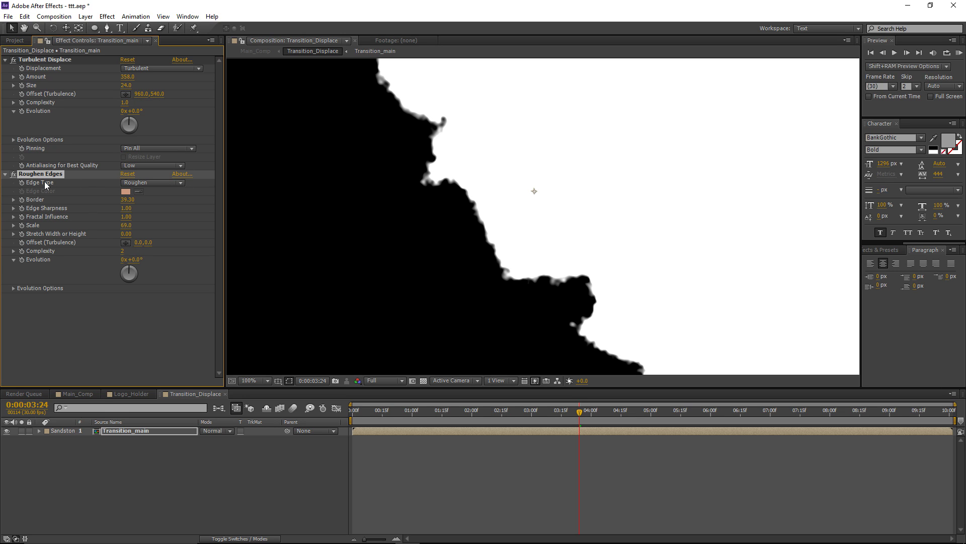
Duplicate the Roughen Edges effect, set the copy's edge type to Spiky and its border to 41.40, and reduce its scale
key("ctrl+d")
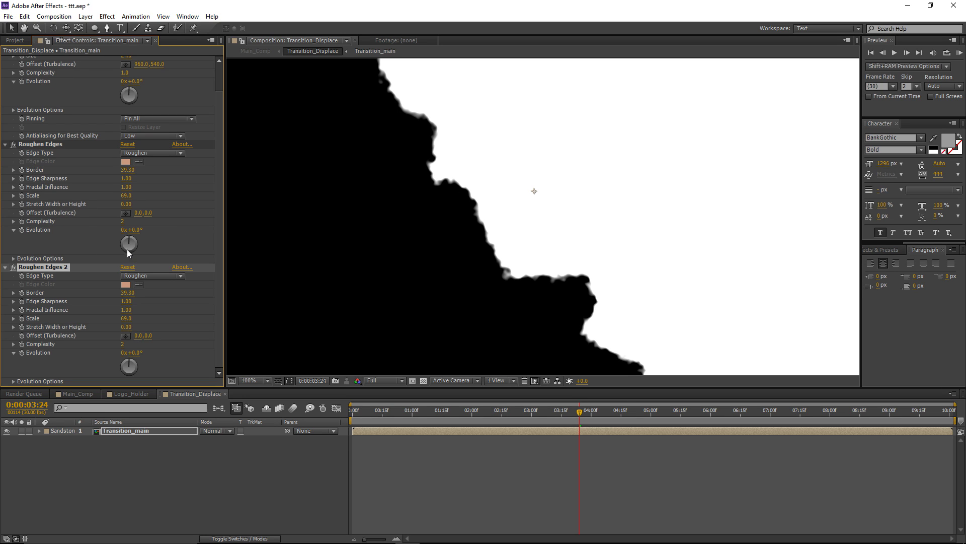
left_click(144, 276)
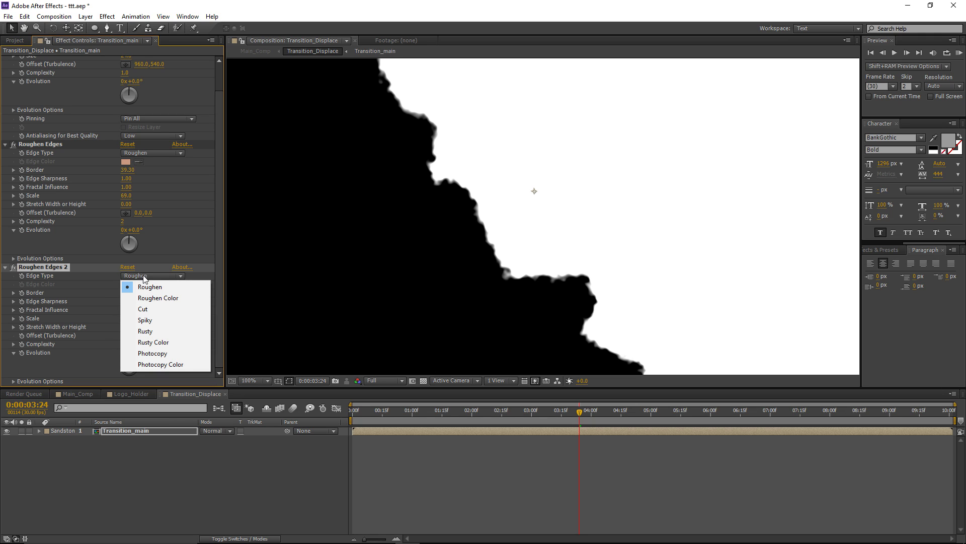
left_click(153, 320)
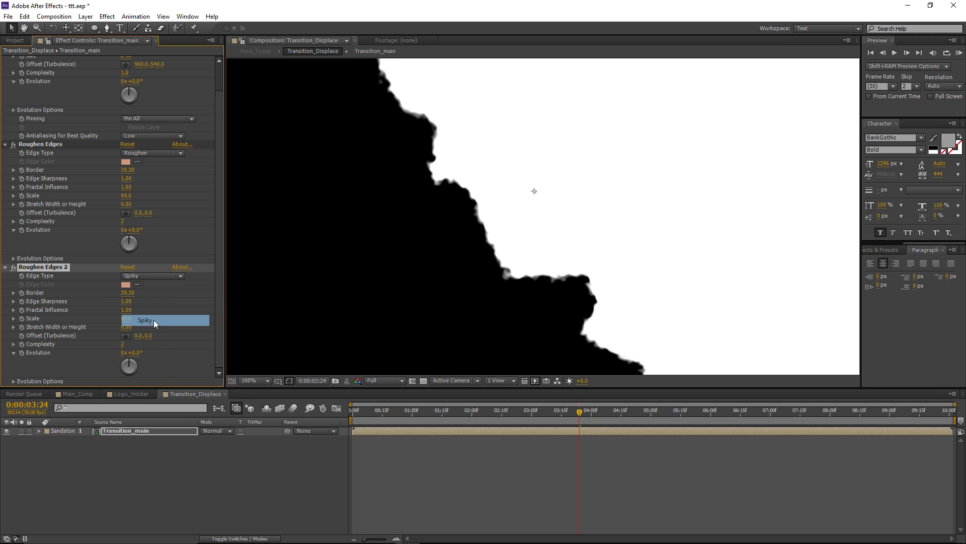
left_click_drag(125, 319, 132, 293)
scroll(467, 233, "down", 2)
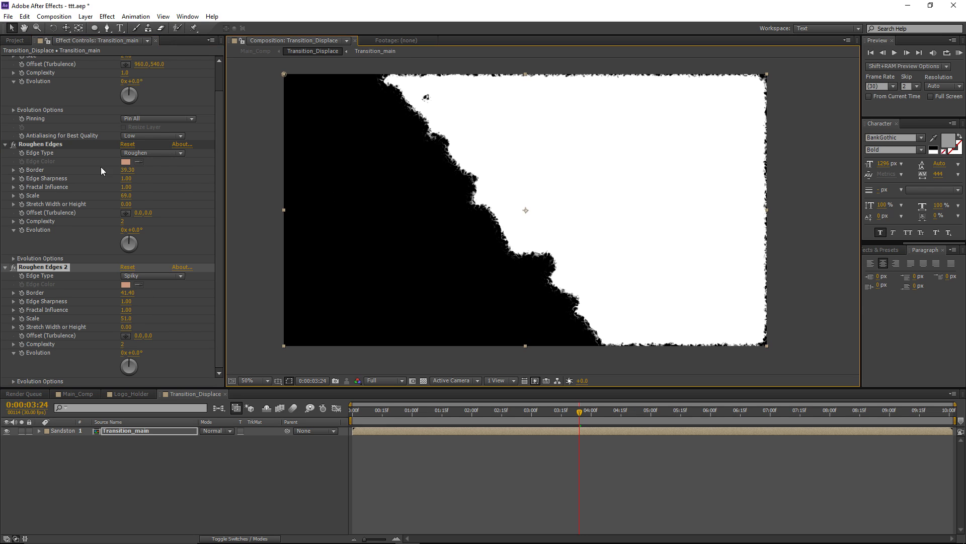
Set the Turbulent Displace amount to 685 and size to 21, and preview the ragged edge across the wipe
scroll(92, 167, "up", 1)
left_click_drag(124, 85, 331, 117)
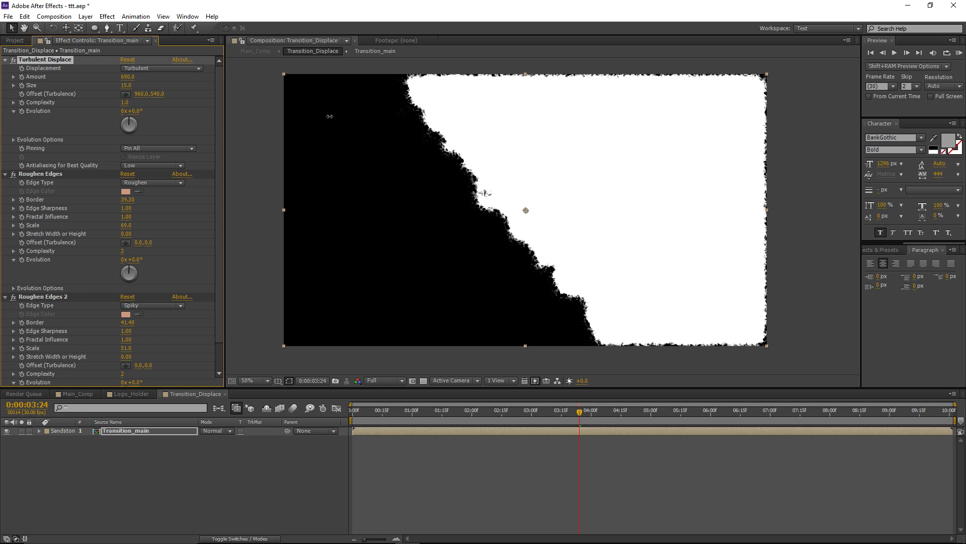
left_click_drag(126, 85, 130, 85)
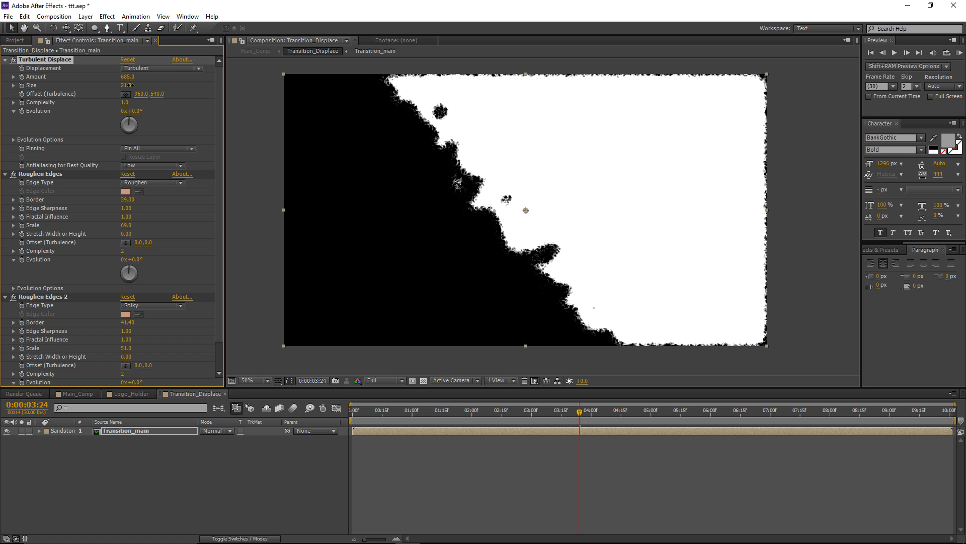
left_click_drag(579, 411, 426, 420)
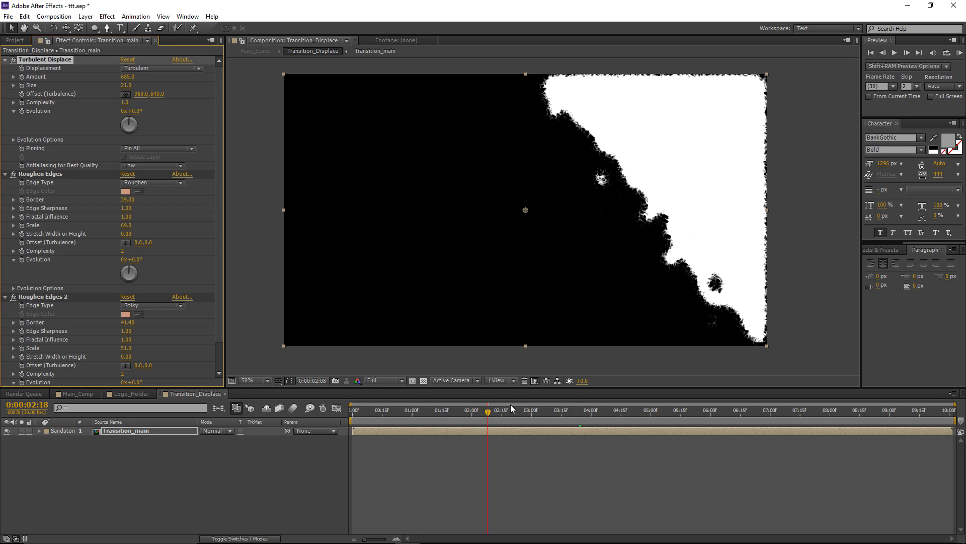
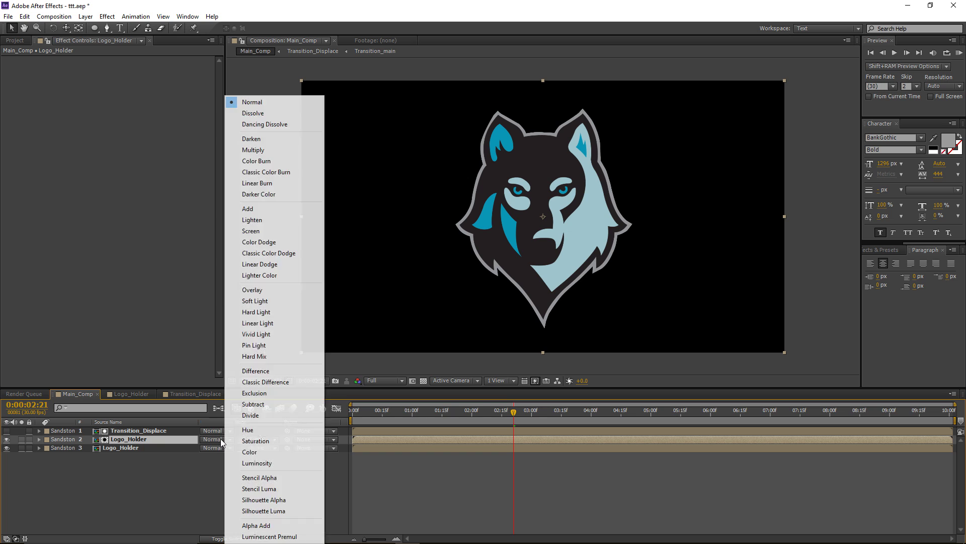
Set the upper Logo_Holder layer's blending mode to Add in Main_Comp and preview that layer's reveal in isolation
left_click(252, 208)
left_click_drag(517, 419, 571, 415)
left_click(21, 439)
left_click(136, 432)
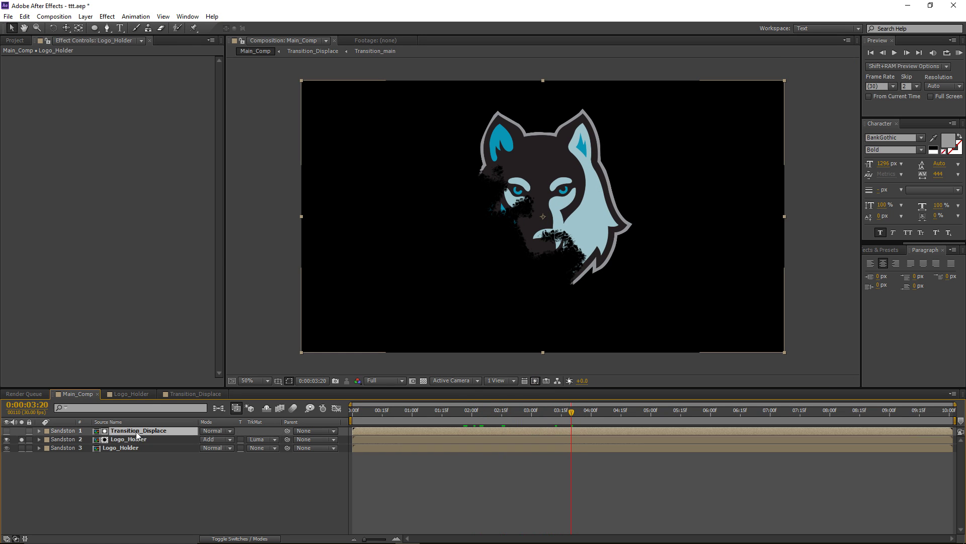
left_click_drag(572, 415, 546, 425)
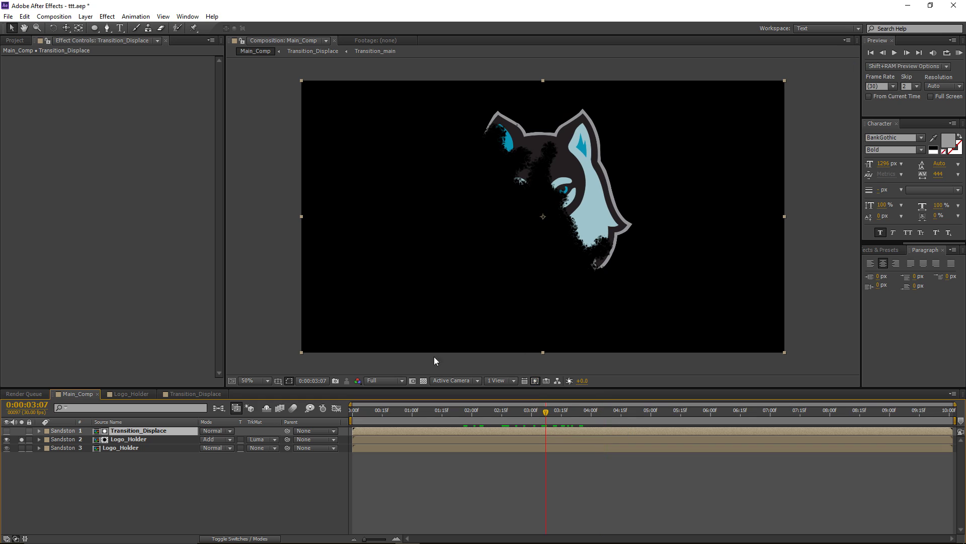
left_click(21, 440)
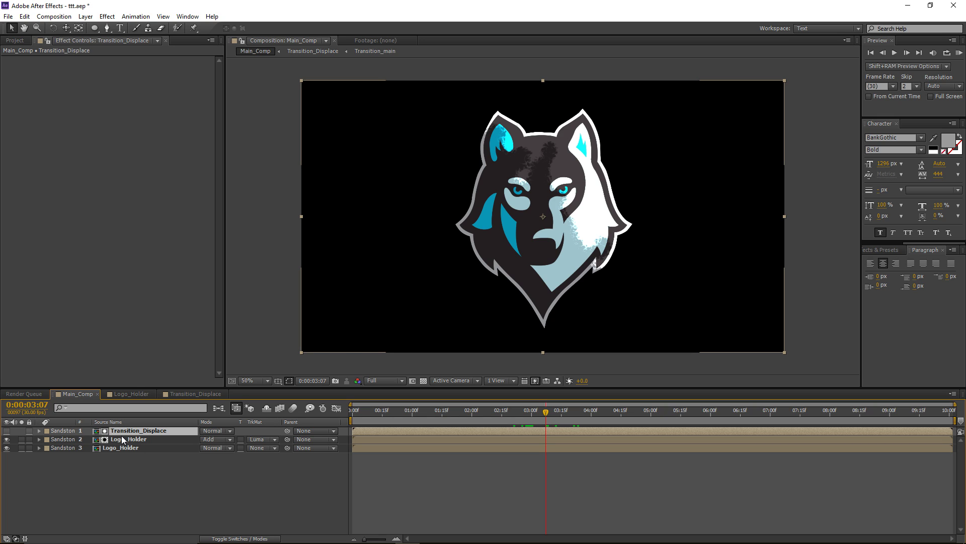
Duplicate Transition_Displace, place the copy directly above the lower Logo_Holder layer, and set that logo's track matte to Luma Inverted
key("ctrl+d")
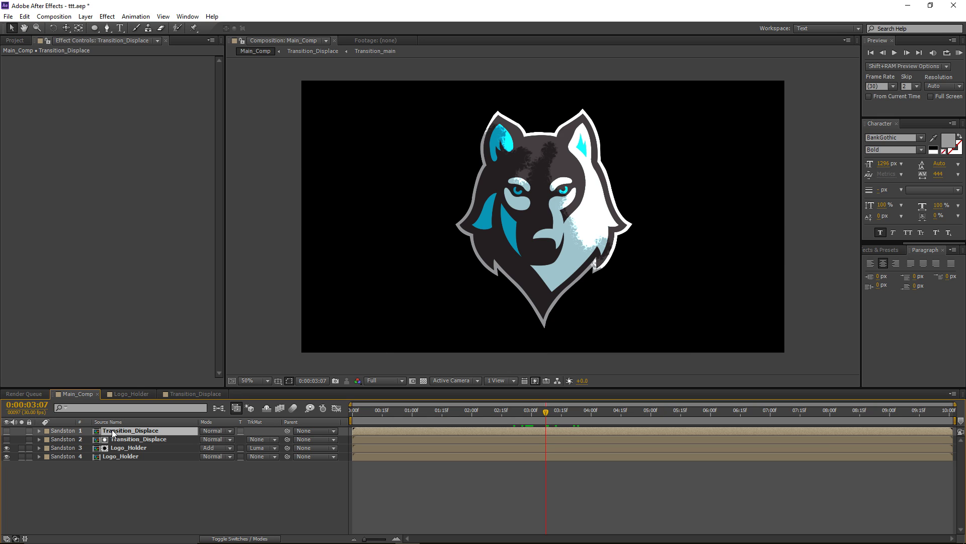
left_click_drag(112, 433, 129, 453)
left_click(130, 455)
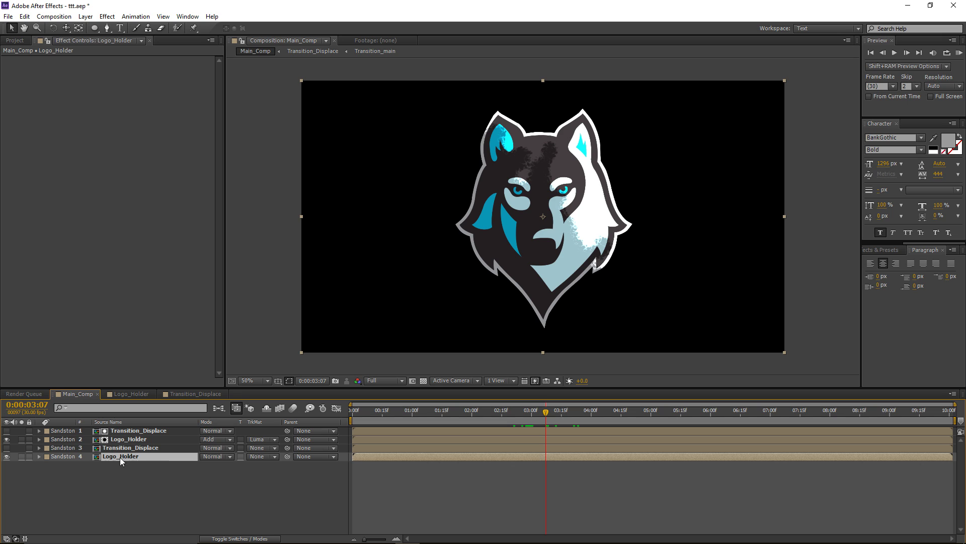
left_click(257, 456)
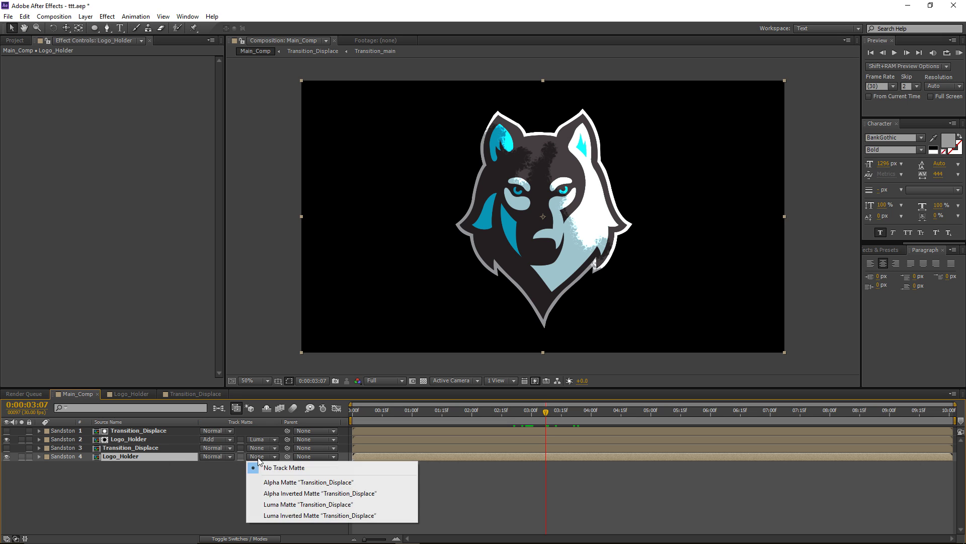
left_click(318, 515)
Solo the lower and upper Logo_Holder layers and step back ten frames to check how the matted logo halves combine
left_click_drag(547, 416, 565, 433)
left_click(22, 456)
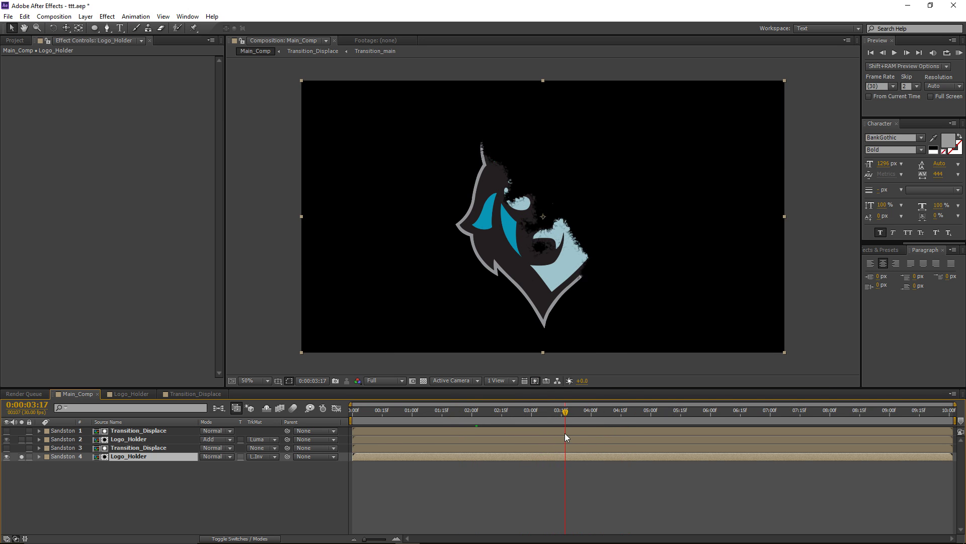
left_click(21, 439)
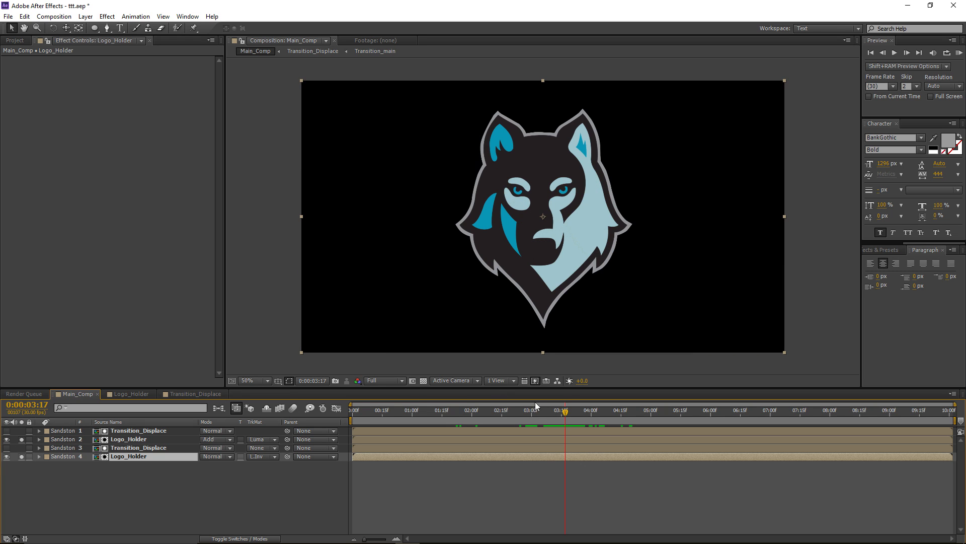
key("Page_Up")
key("Page_Up")
key("Page_Up")
key("Page_Up")
key("Page_Up")
key("Page_Up")
key("Page_Up")
key("Page_Up")
key("Page_Up")
key("Page_Up")
Apply the Tint effect to the upper Logo_Holder layer and inspect the desaturated logo half up close
left_click(129, 439)
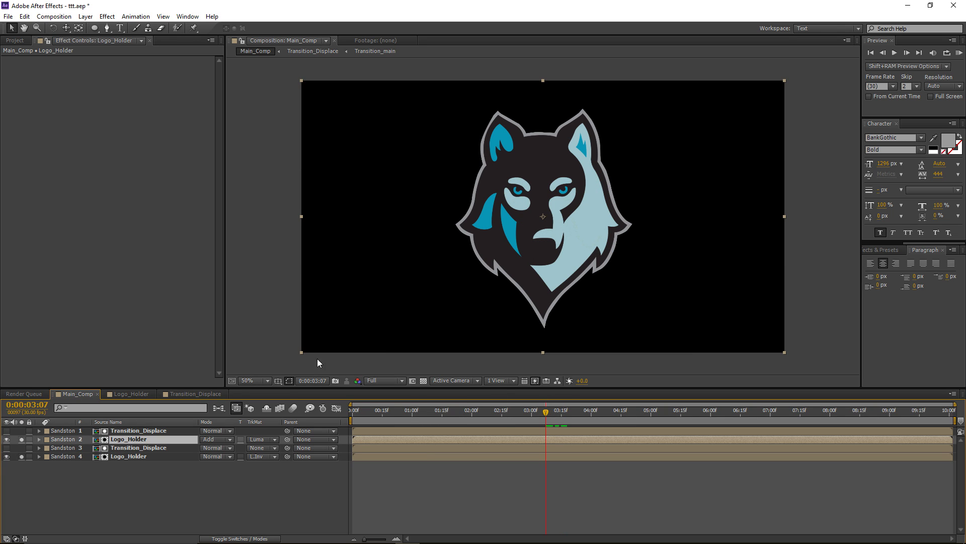
left_click(107, 16)
mouse_move(126, 109)
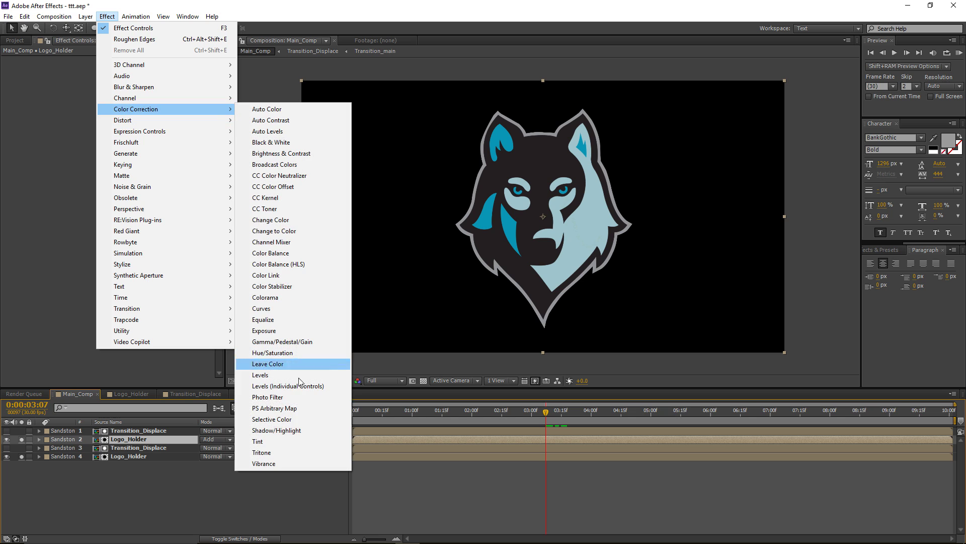
left_click(282, 442)
key("slash")
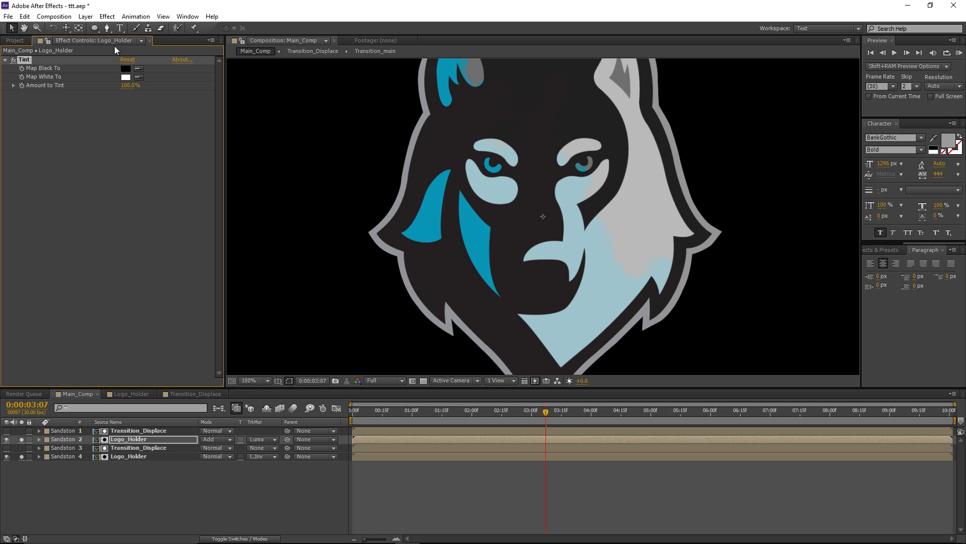
Add a Curves effect to the upper Logo_Holder layer, pull its lower curve down to darken it, and preview the transition
left_click(107, 16)
mouse_move(130, 109)
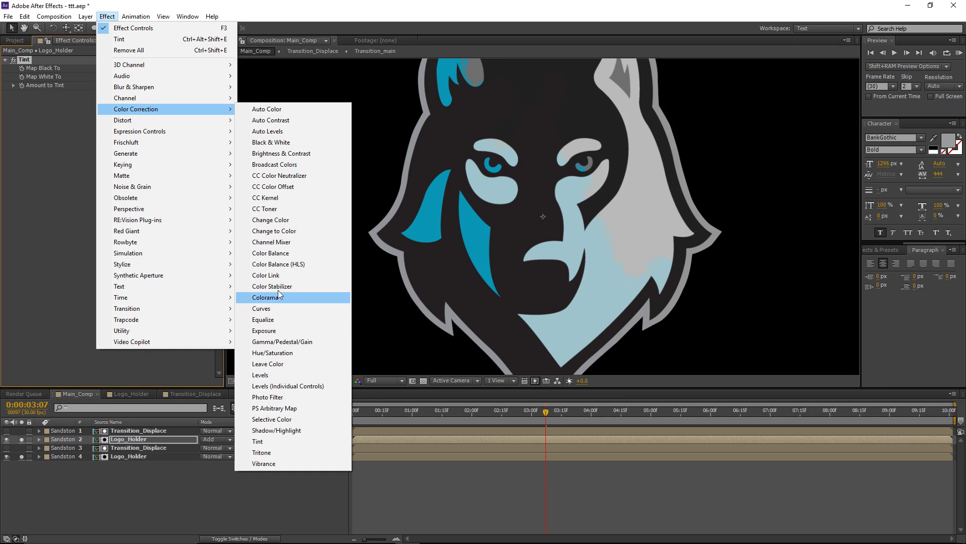
left_click(261, 308)
left_click_drag(38, 193, 69, 201)
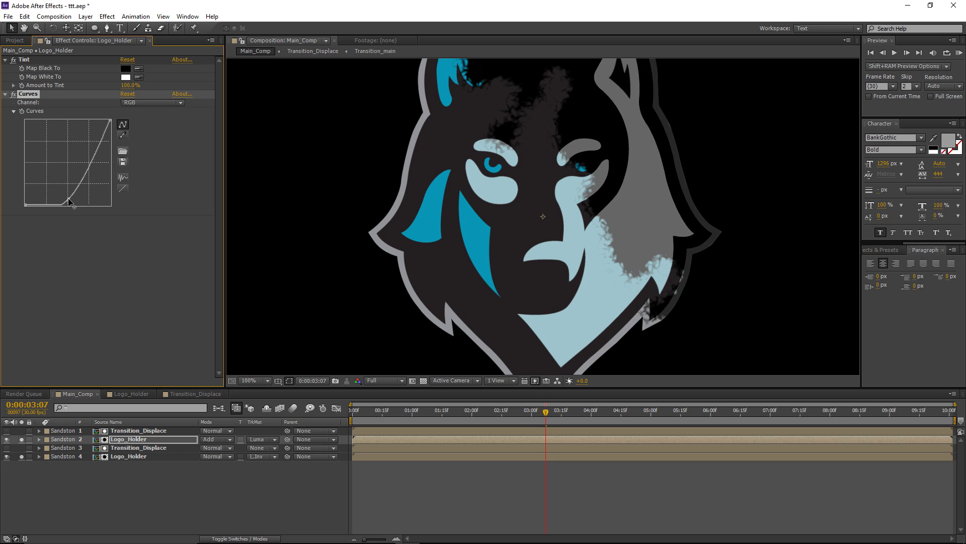
key("comma")
left_click_drag(545, 416, 565, 416)
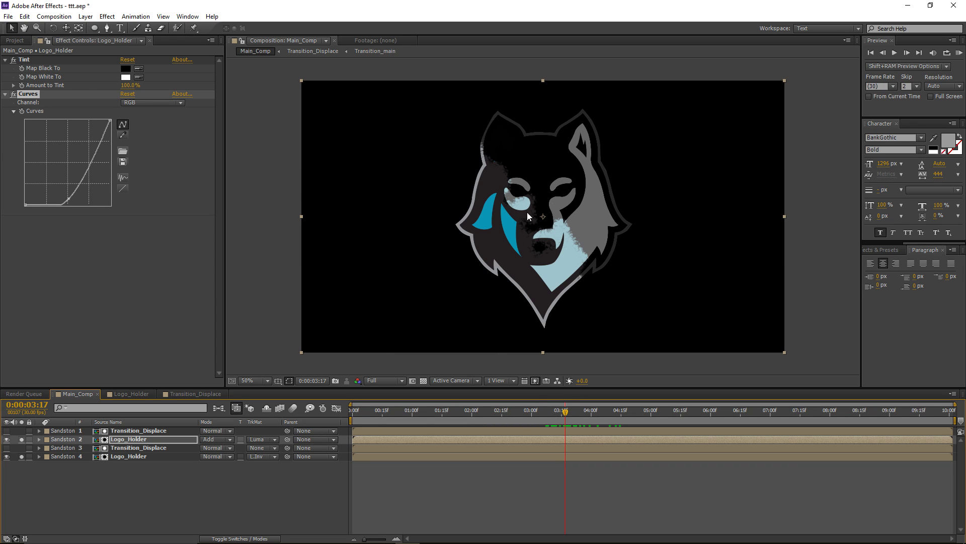
mouse_move(563, 417)
left_mouse_down()
mouse_move(609, 418)
mouse_move(535, 418)
mouse_move(594, 417)
mouse_move(551, 419)
mouse_move(567, 420)
left_mouse_up()
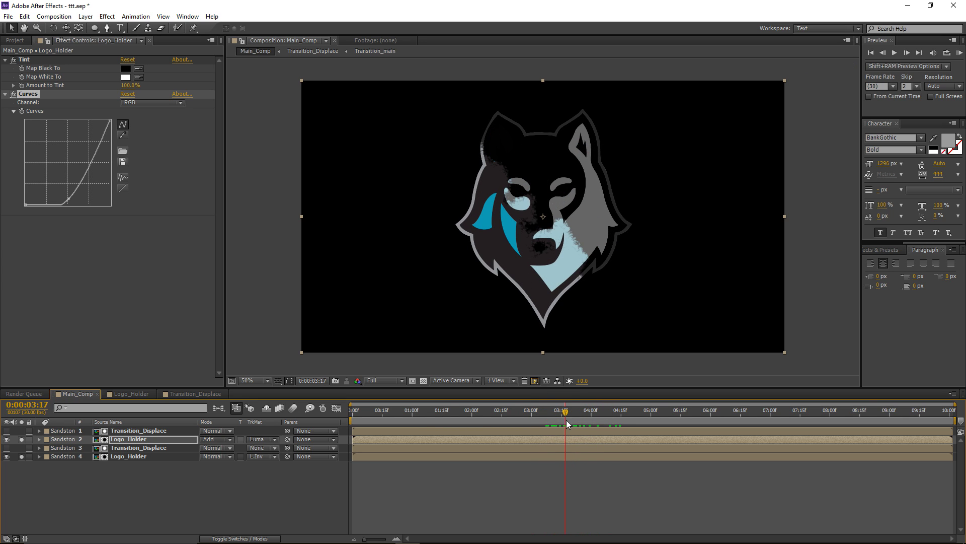
Remove the Tint and Curves effects from the upper Logo_Holder layer and turn off solo for both logo layers
left_click(26, 61, "shift")
key("Delete")
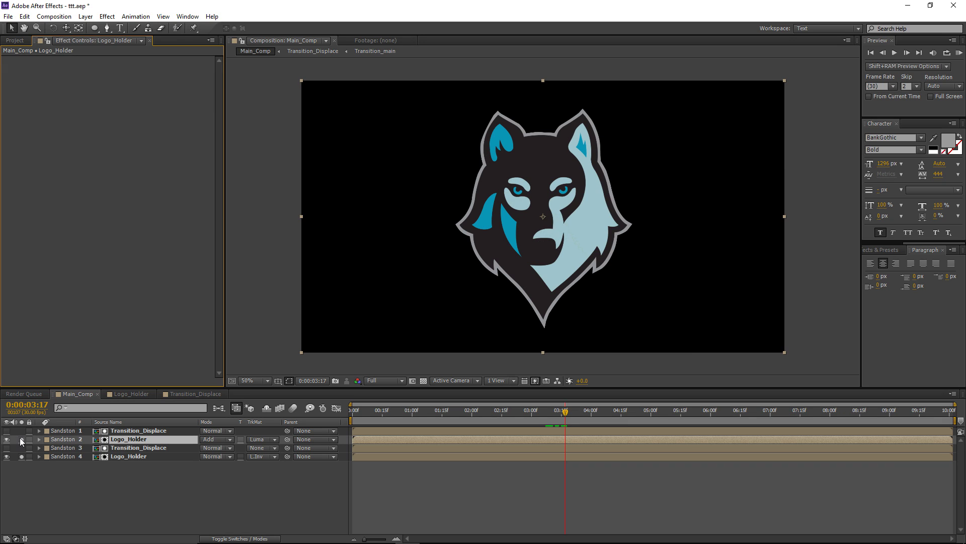
left_click(22, 440)
left_click(24, 461)
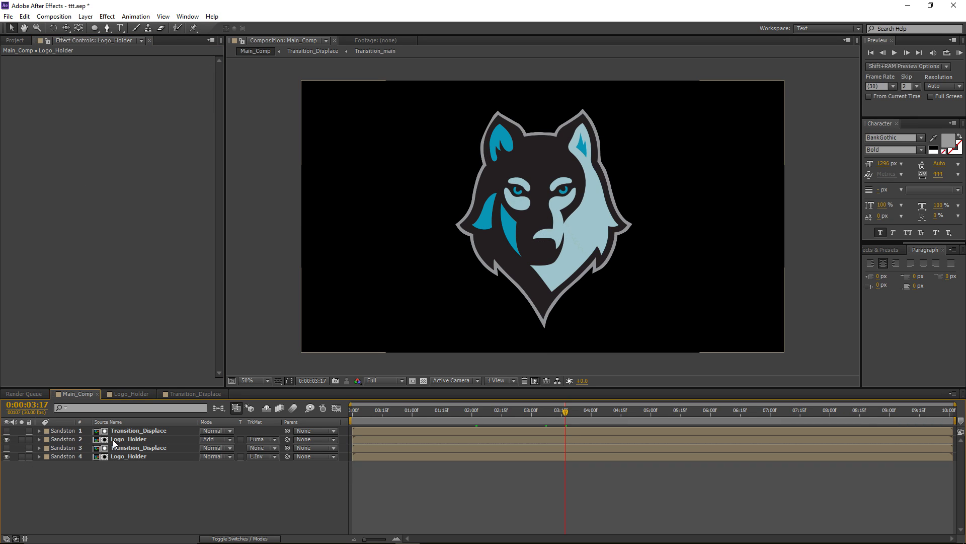
Set the upper Logo_Holder layer's blending mode to Normal and check the transition edge up close
left_click(149, 440)
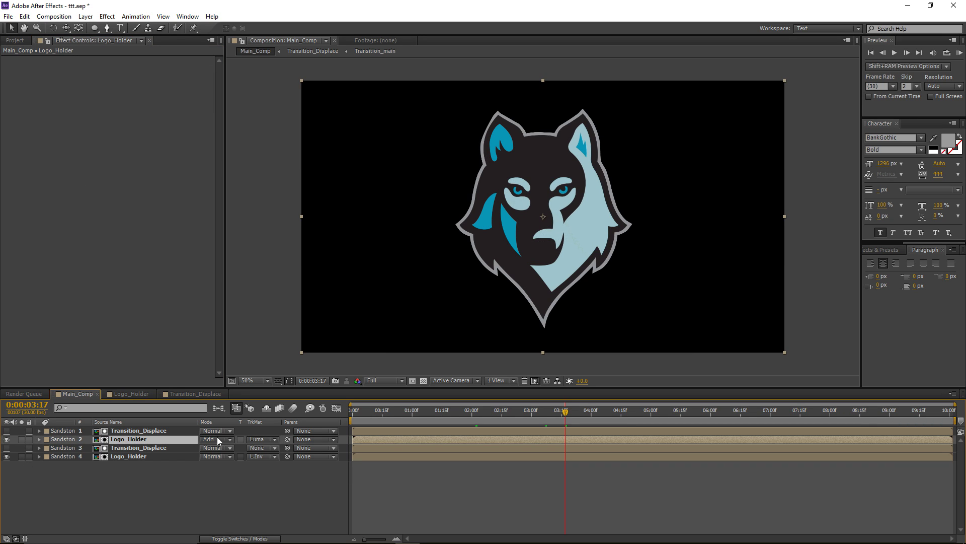
left_click(218, 439)
left_click(268, 107)
key("slash")
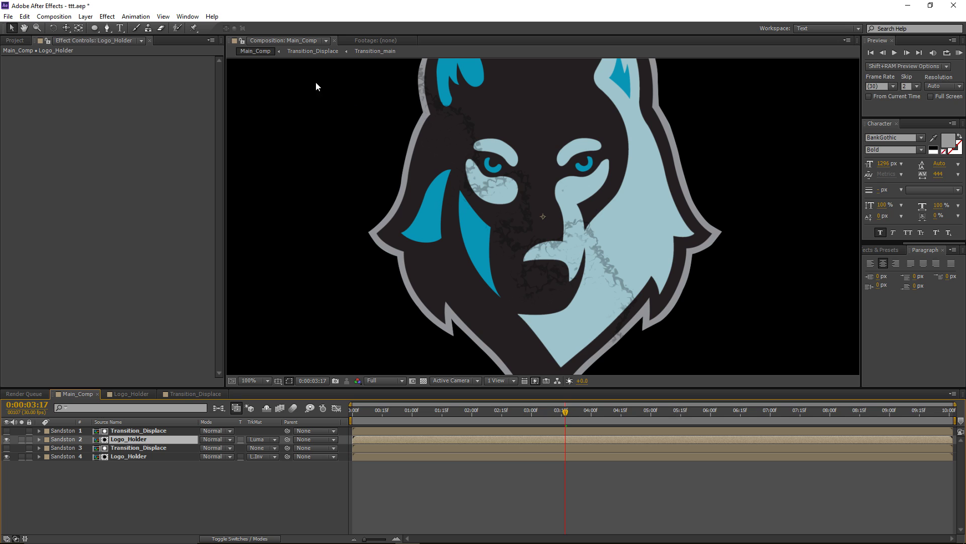
key("comma")
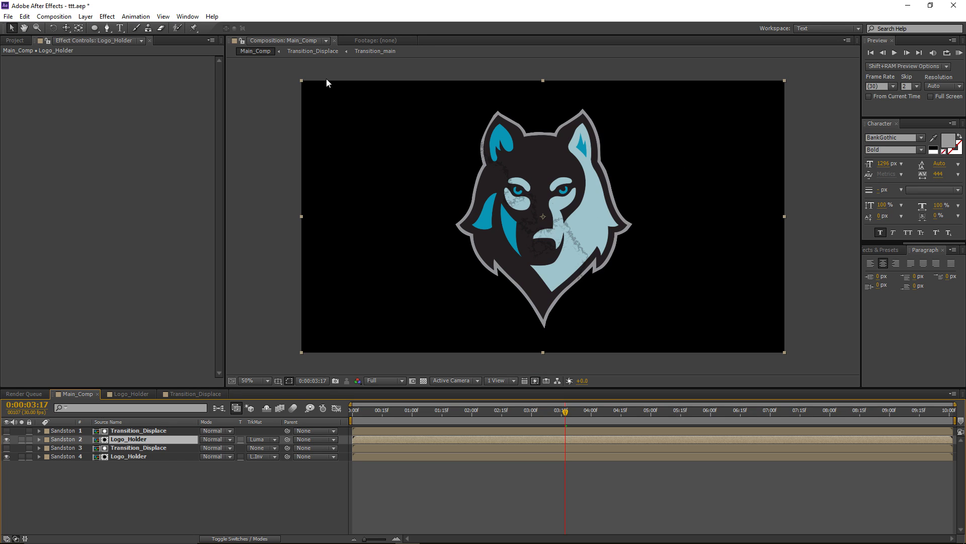
Apply the CC Glass effect to the upper Logo_Holder layer and reveal its Surface settings
left_click(107, 16)
mouse_move(145, 267)
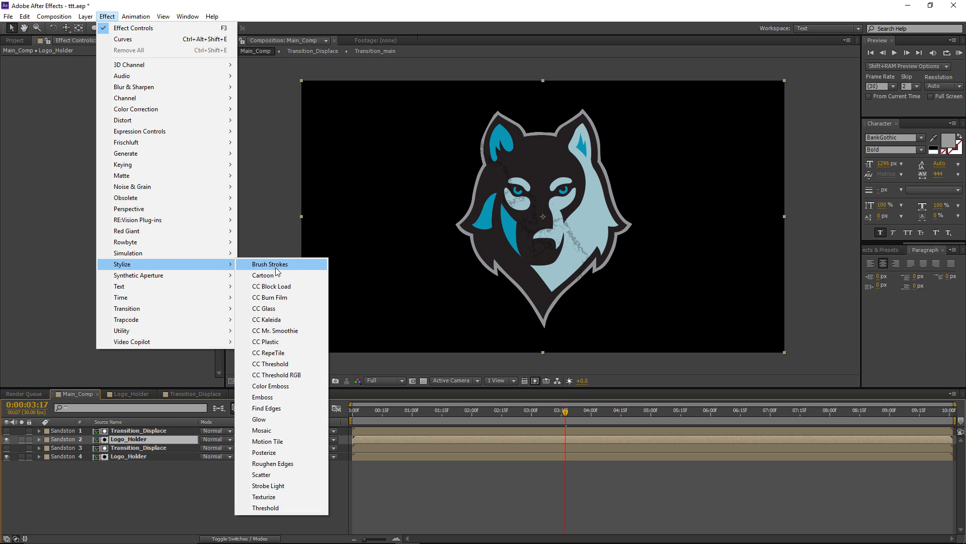
left_click(263, 308)
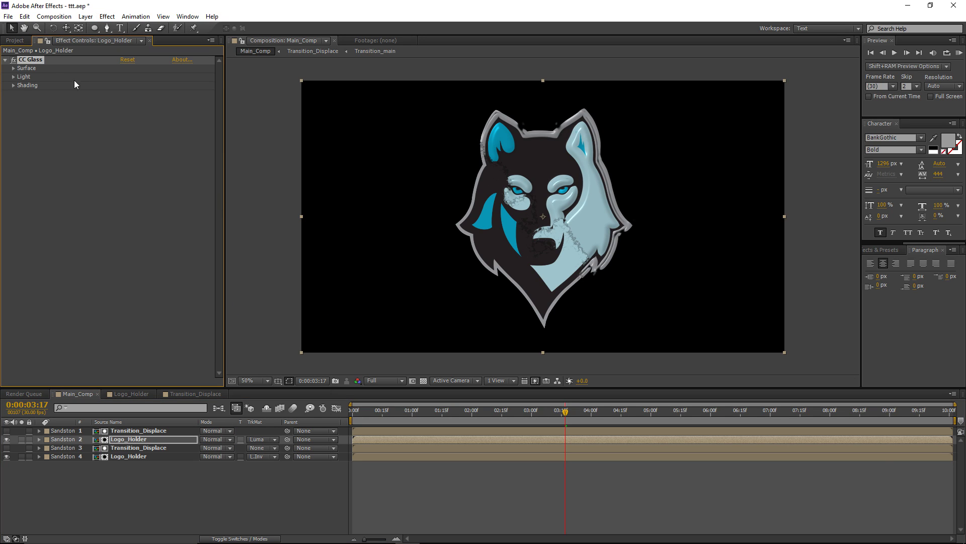
left_click(14, 68)
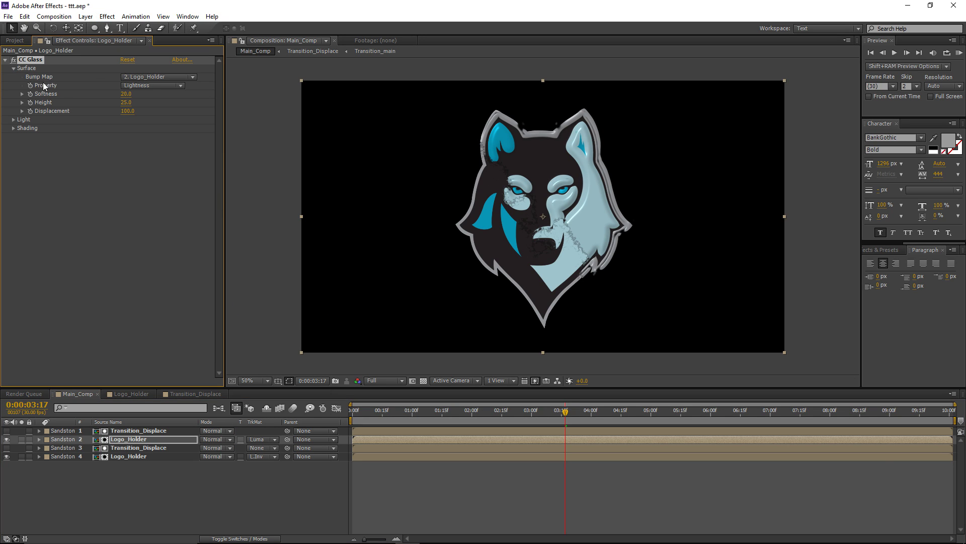
left_click(410, 484)
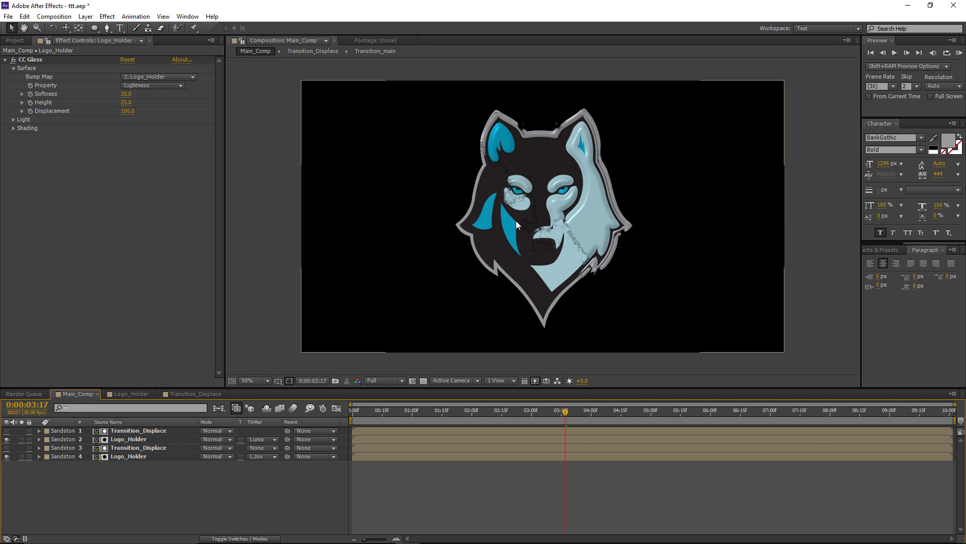
Create a new composition from Transition_main and name it Transition_CC_Glass
left_click(15, 40)
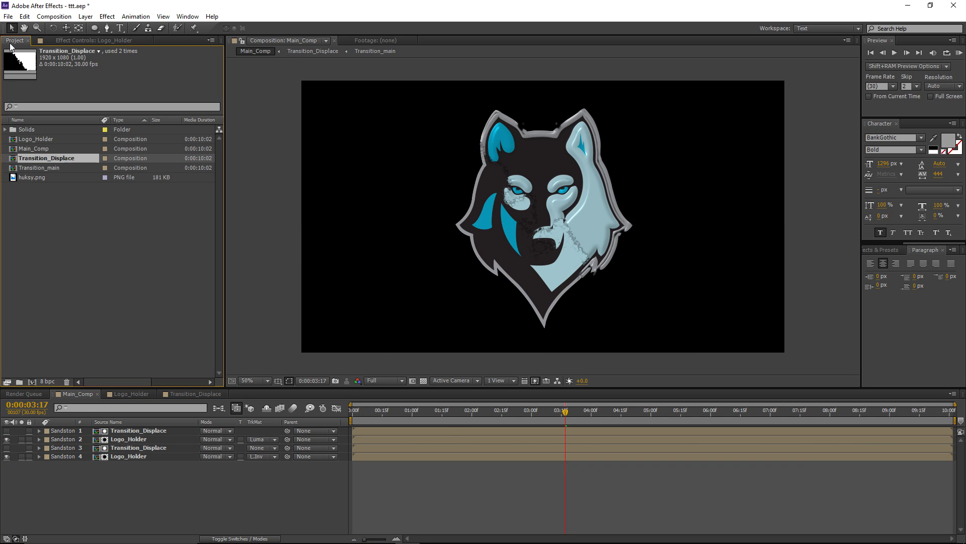
left_click(61, 206)
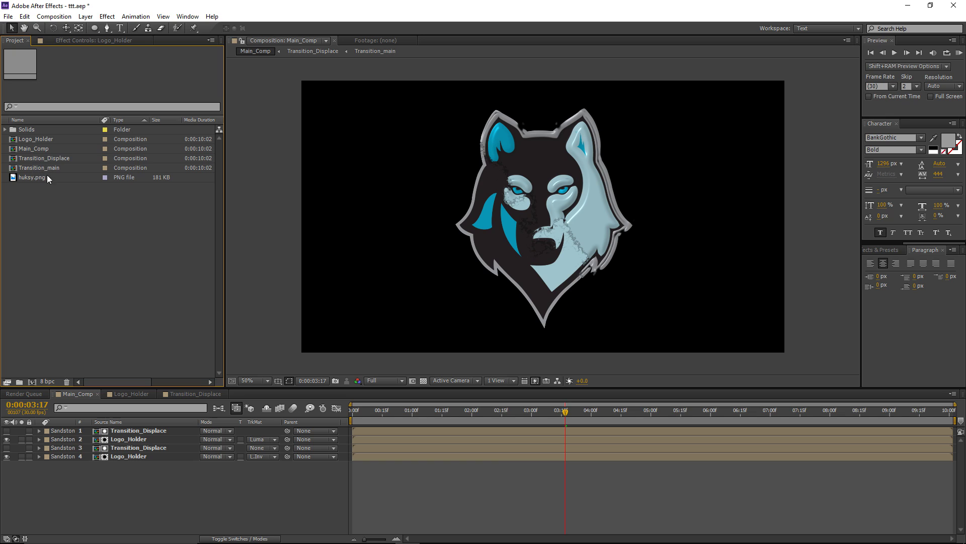
left_click(31, 167)
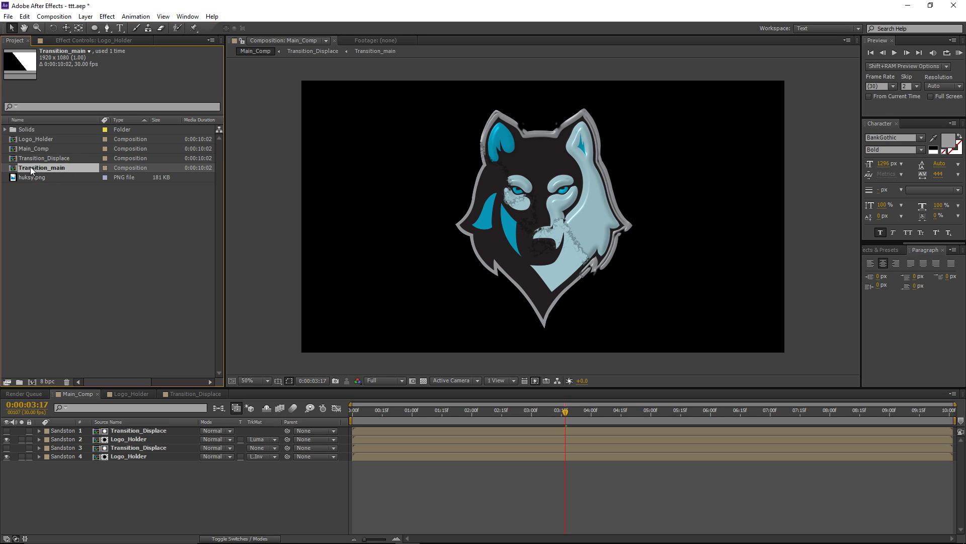
left_click_drag(30, 167, 30, 384)
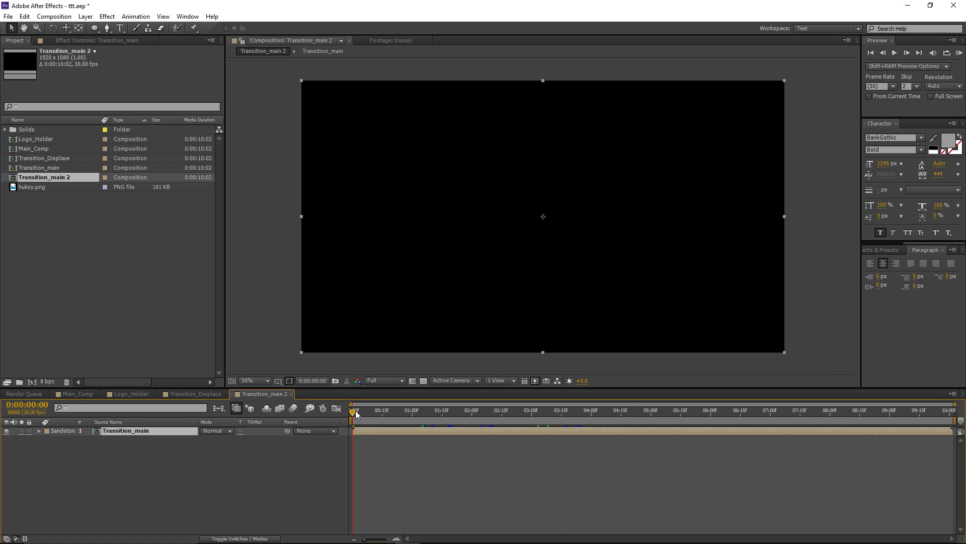
left_click(54, 16)
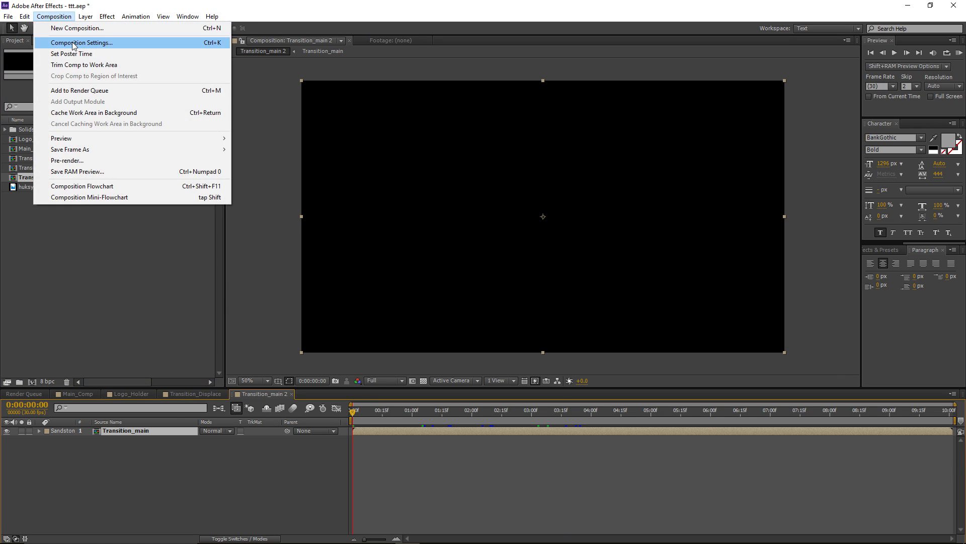
left_click(55, 41)
type("Transition_CC_")
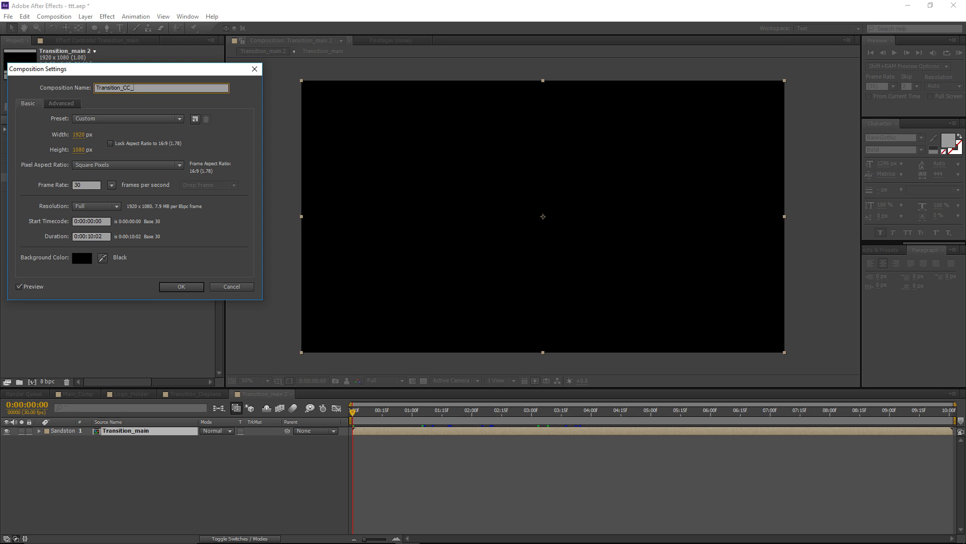
type("Glass")
key("Return")
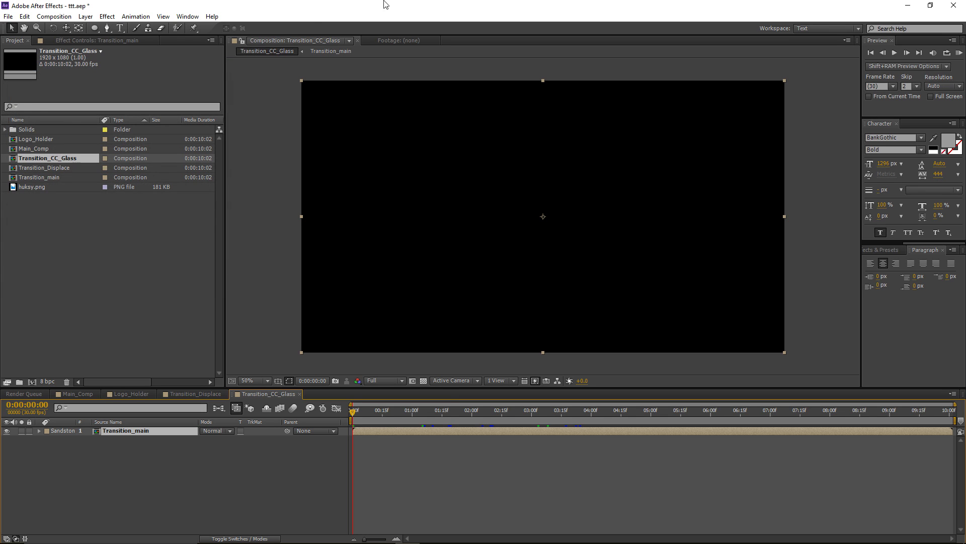
Go to 0:00:02:22 in the wipe and add an adjustment layer above the Transition_main layer
left_click_drag(368, 419, 516, 421)
left_click(506, 450)
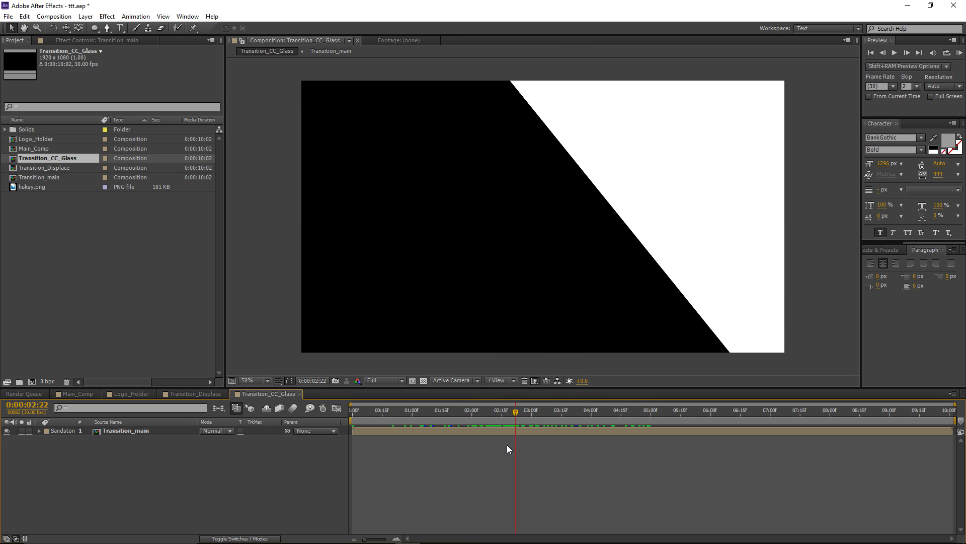
left_click(86, 16)
mouse_move(151, 28)
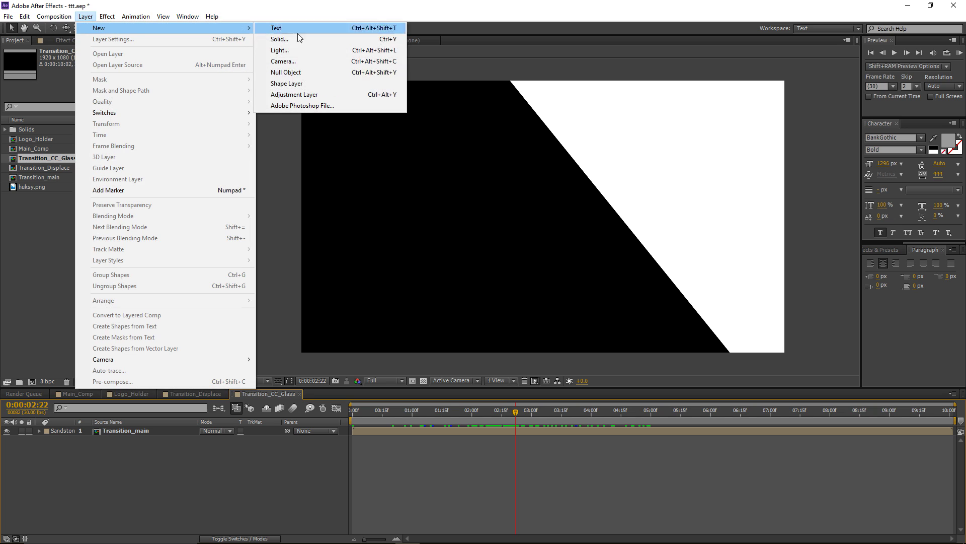
left_click(304, 94)
left_click(162, 440)
left_click(144, 432)
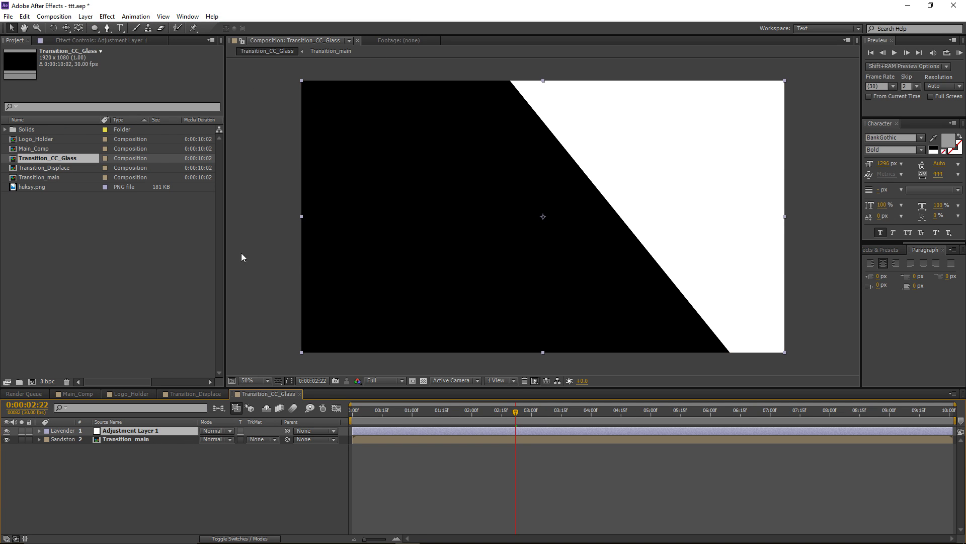
Apply the Fractal Noise effect to the adjustment layer and check the wipe's transparency against the grid
left_click(105, 17)
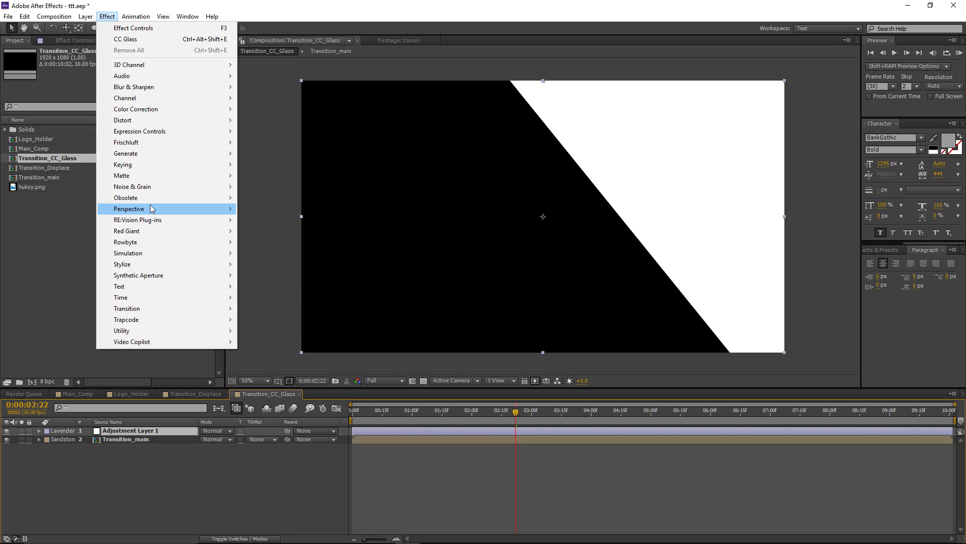
mouse_move(149, 189)
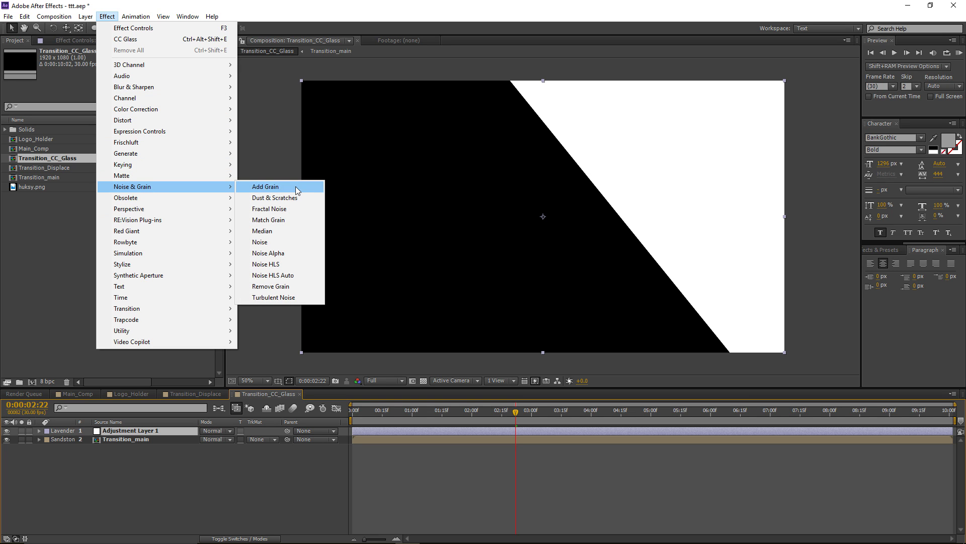
left_click(272, 209)
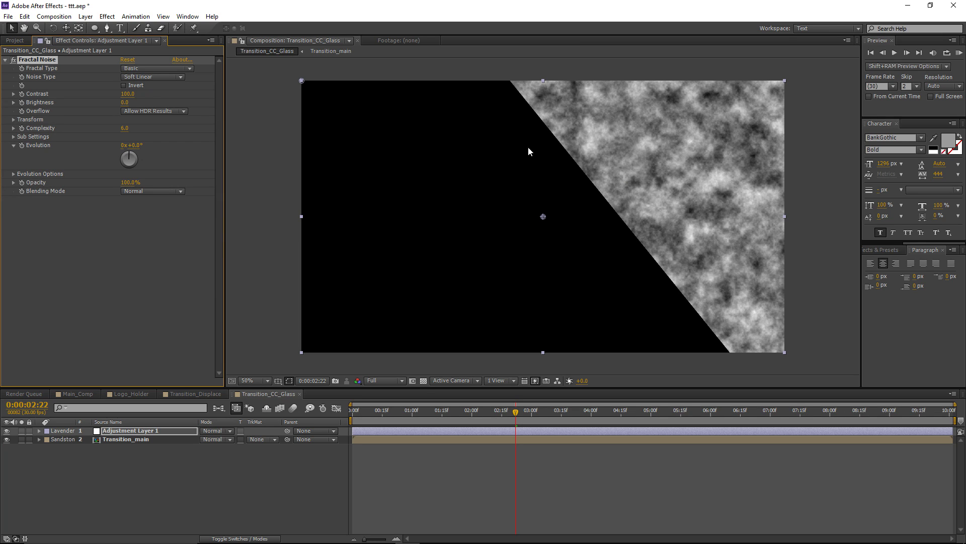
left_click(423, 381)
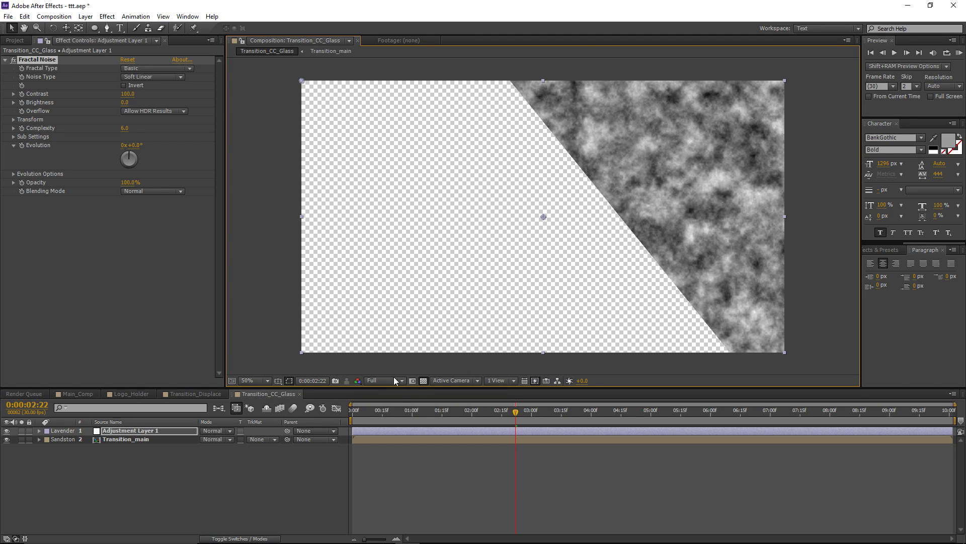
left_click(424, 380)
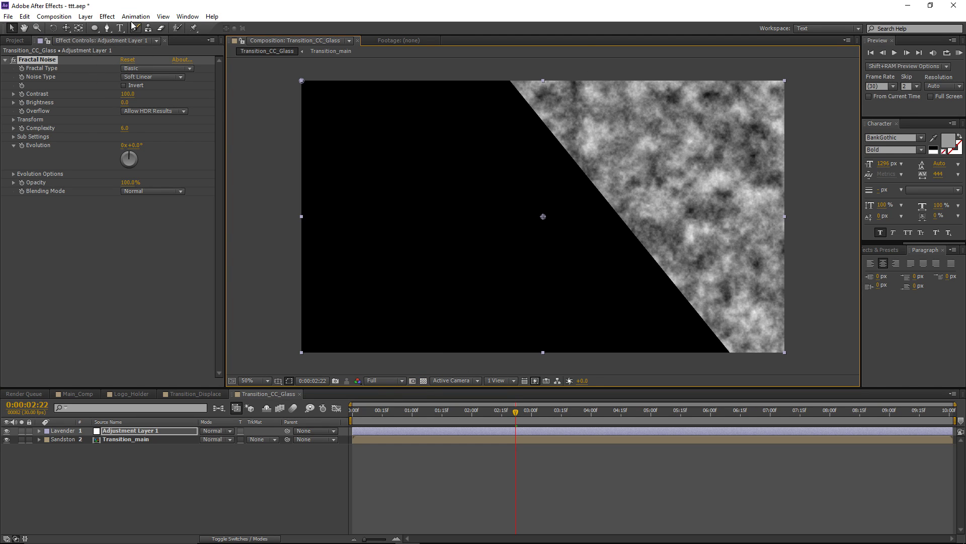
Add a Fast Blur effect to the adjustment layer with blurriness 274 and Repeat Edge Pixels enabled
left_click(107, 16)
mouse_move(126, 86)
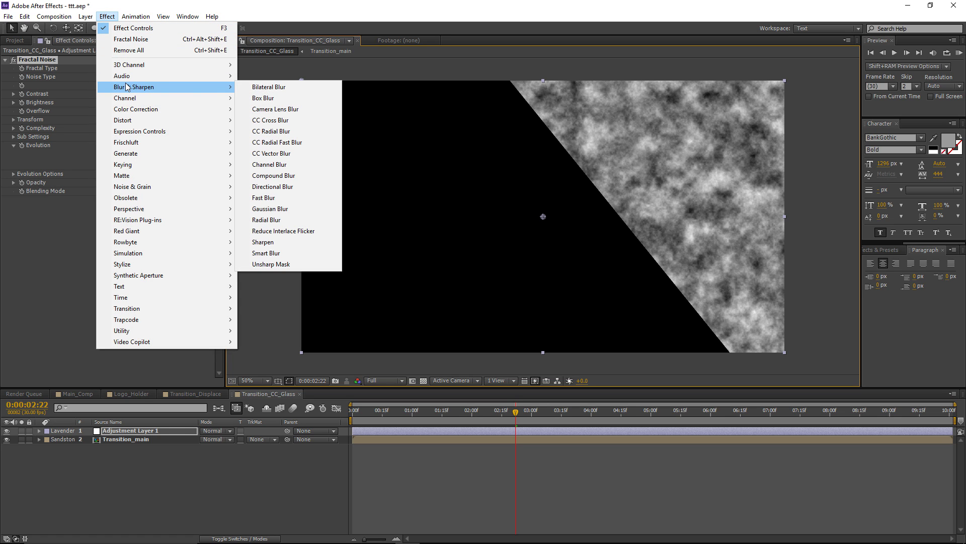
left_click(265, 198)
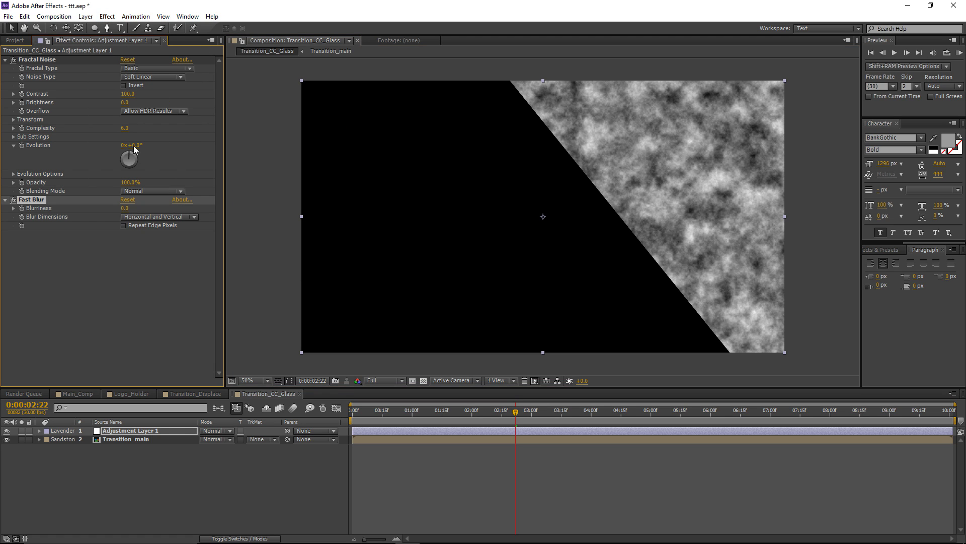
left_click_drag(126, 211, 244, 203)
left_click(123, 225)
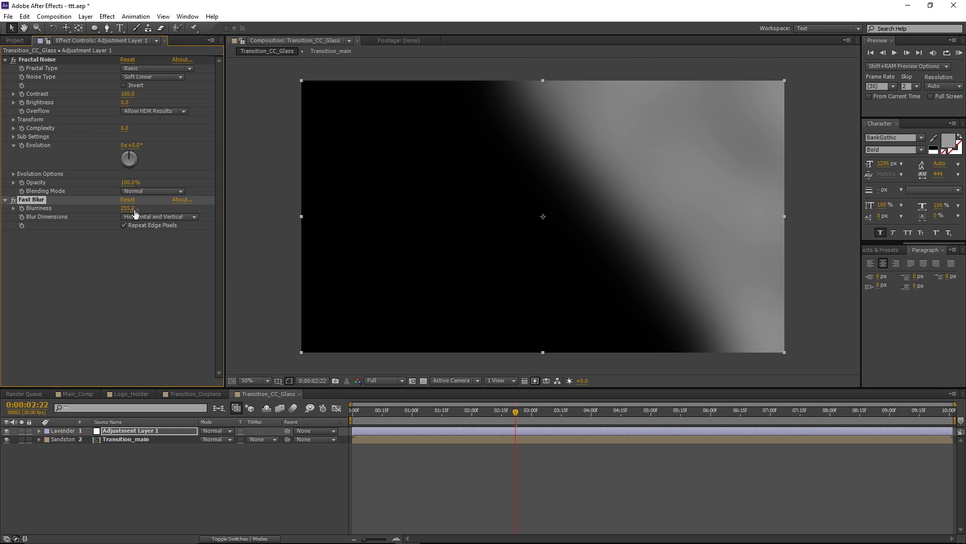
left_click_drag(132, 209, 153, 212)
Set the Fractal Noise contrast to 203 and its transform scale to 94
left_click_drag(130, 94, 188, 97)
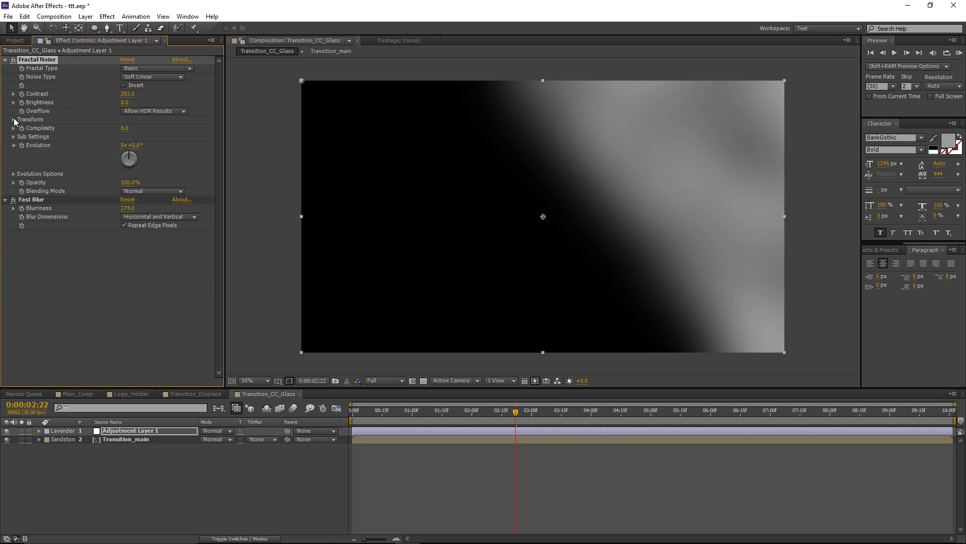
left_click(14, 120)
left_click(22, 145)
left_click_drag(132, 145, 123, 146)
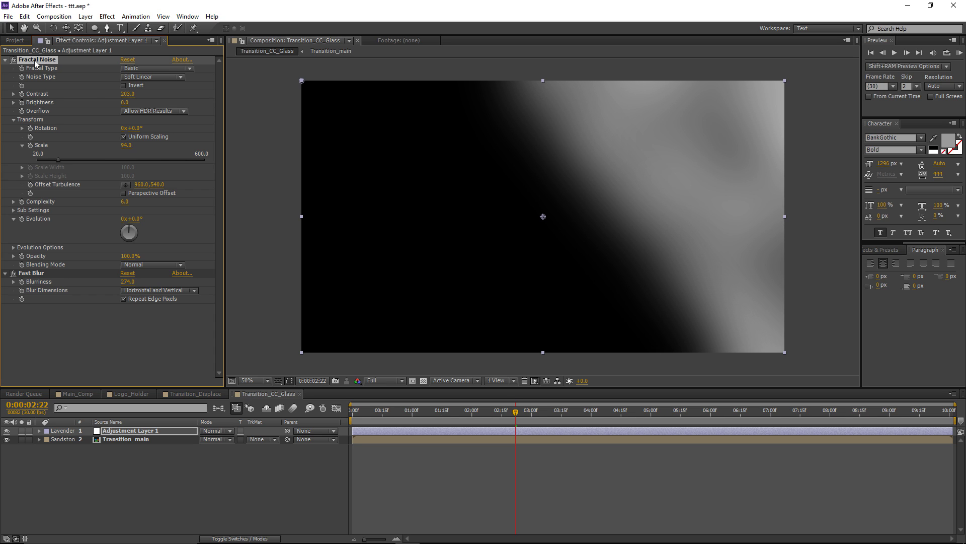
Reorder the effects so Fractal Noise comes after Fast Blur, and set the noise contrast to 80
left_click_drag(36, 61, 54, 316)
left_click_drag(126, 128, 74, 150)
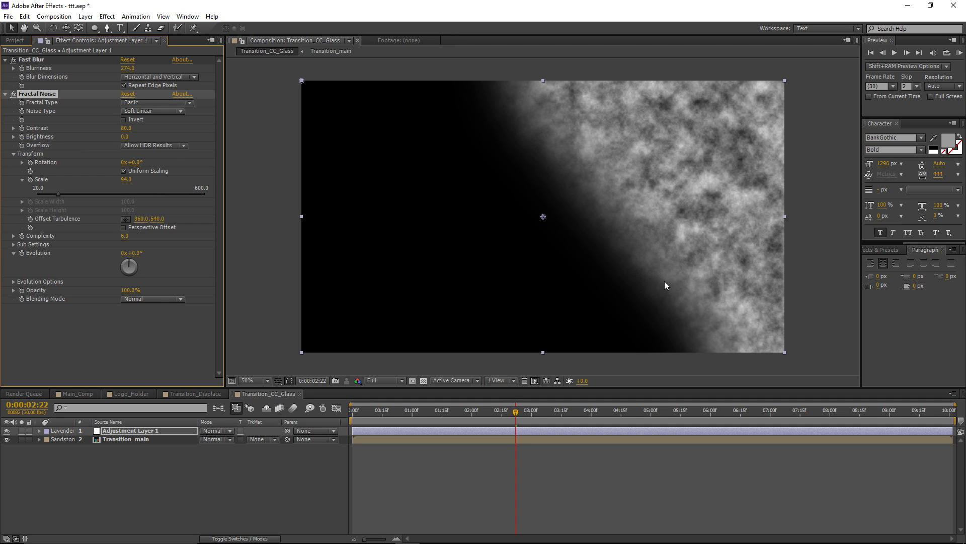
mouse_move(513, 414)
left_mouse_down()
mouse_move(435, 414)
mouse_move(512, 414)
left_mouse_up()
Place Logo_Holder above the adjustment layer and apply a Fill effect to it in white, FFFFFF
left_click(15, 41)
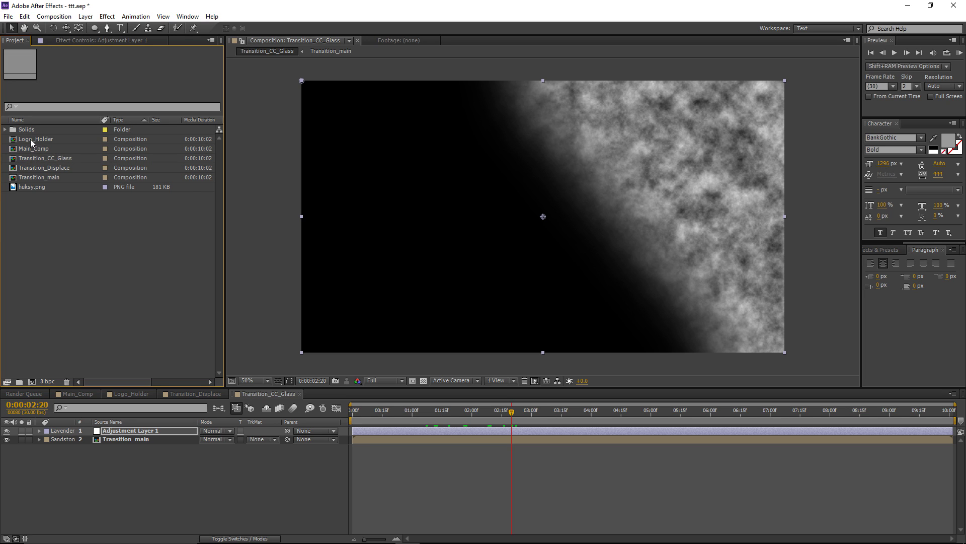
left_click_drag(31, 143, 110, 433)
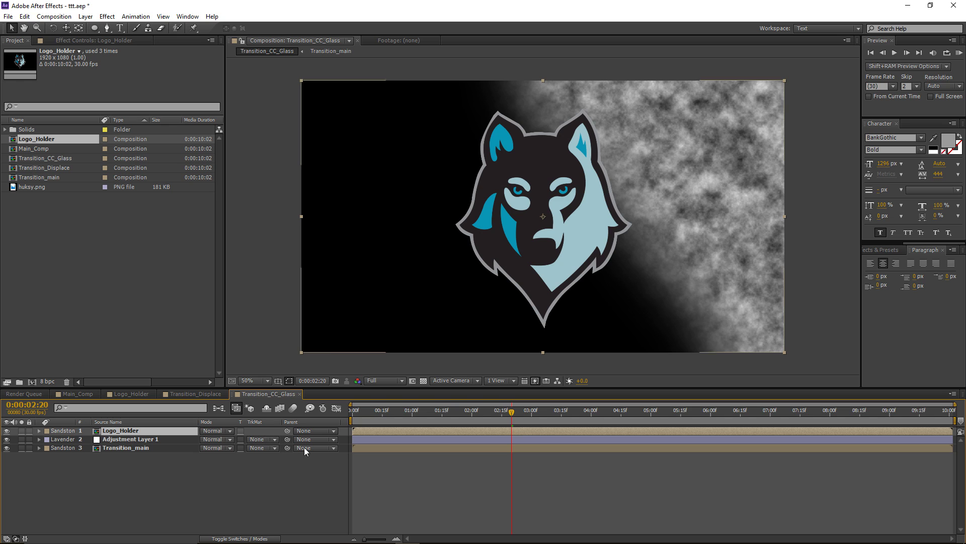
left_click(107, 17)
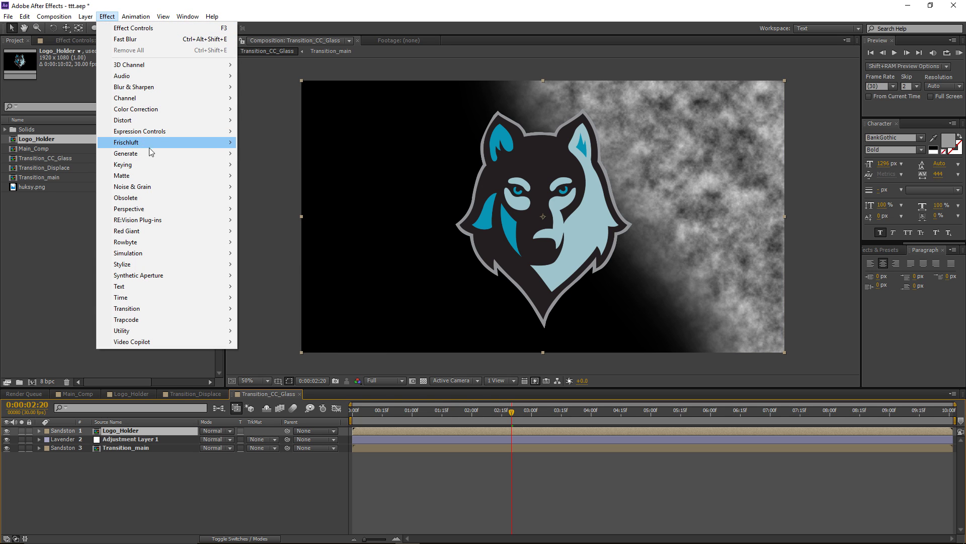
mouse_move(151, 153)
left_click(261, 321)
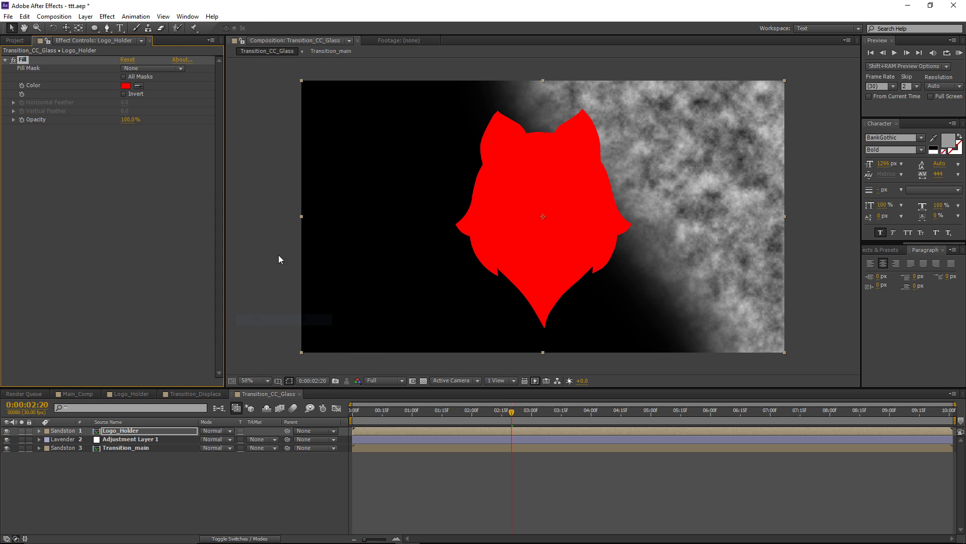
left_click(125, 86)
left_click_drag(101, 347, 7, 283)
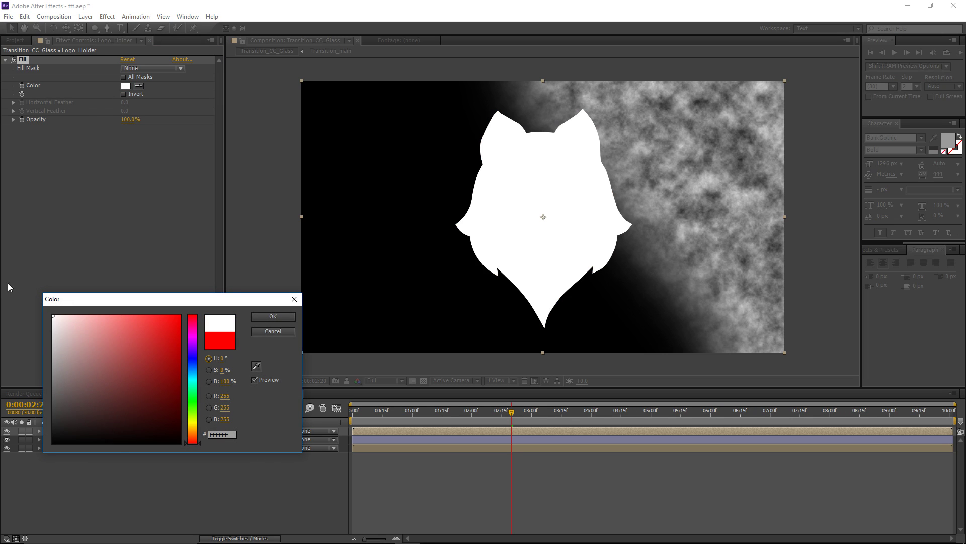
left_click(273, 316)
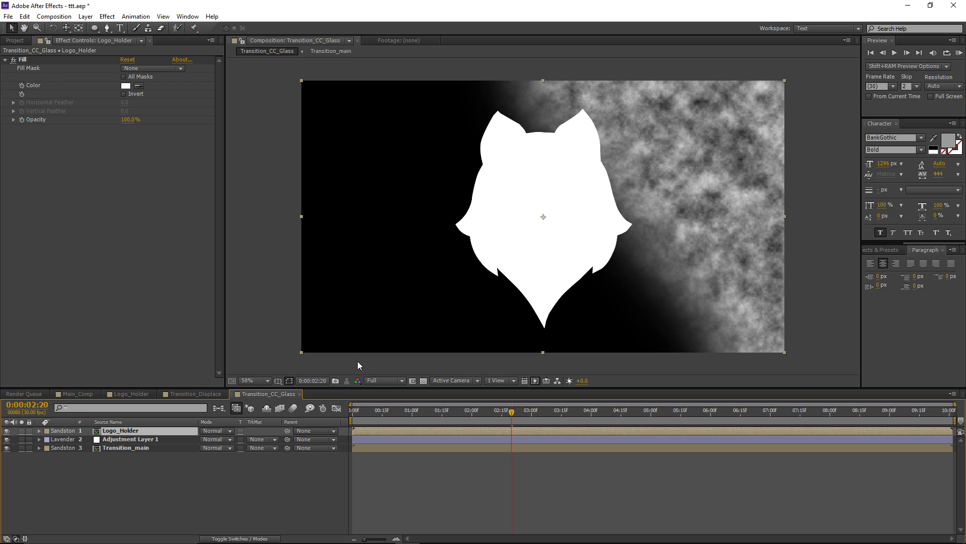
Set the Logo_Holder layer's blending mode to Stencil Luma and preview the wipe up to 0:00:03:13
left_click(217, 431)
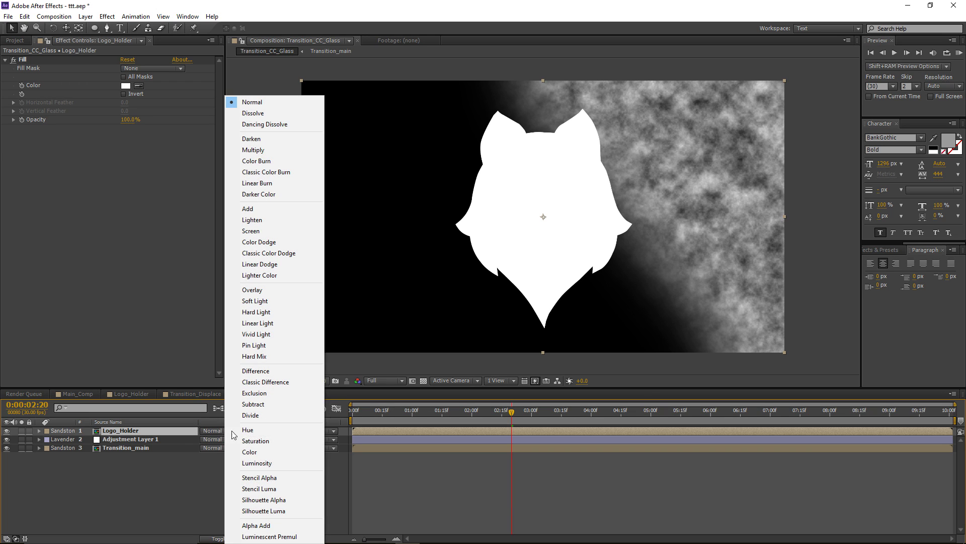
left_click(288, 488)
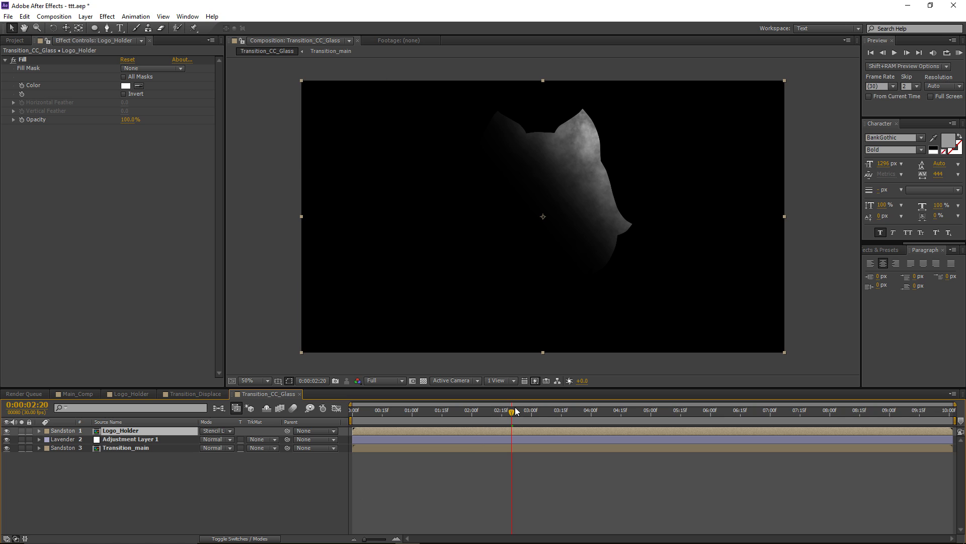
left_click_drag(512, 411, 559, 425)
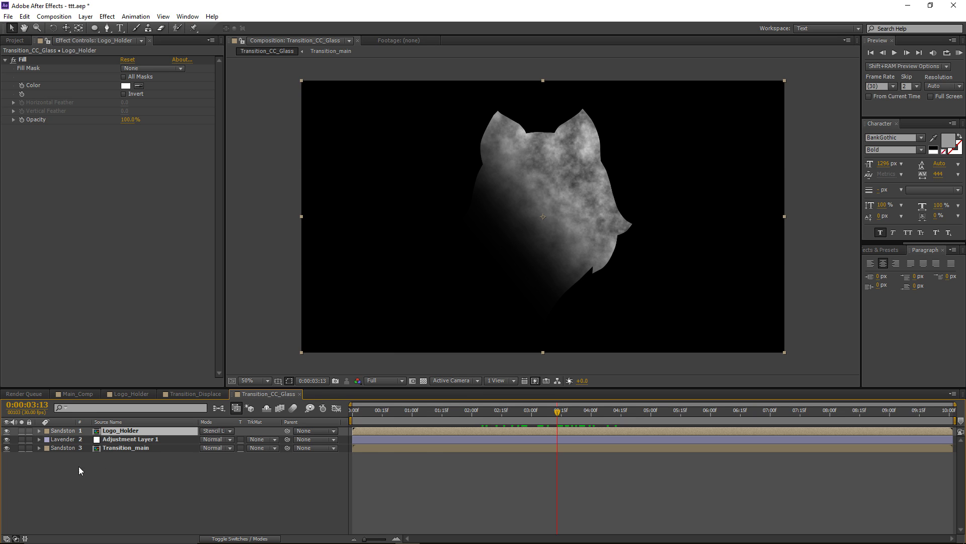
Pre-compose all three layers of Transition_CC_Glass, moving all attributes into the new composition
left_click_drag(71, 471, 143, 433)
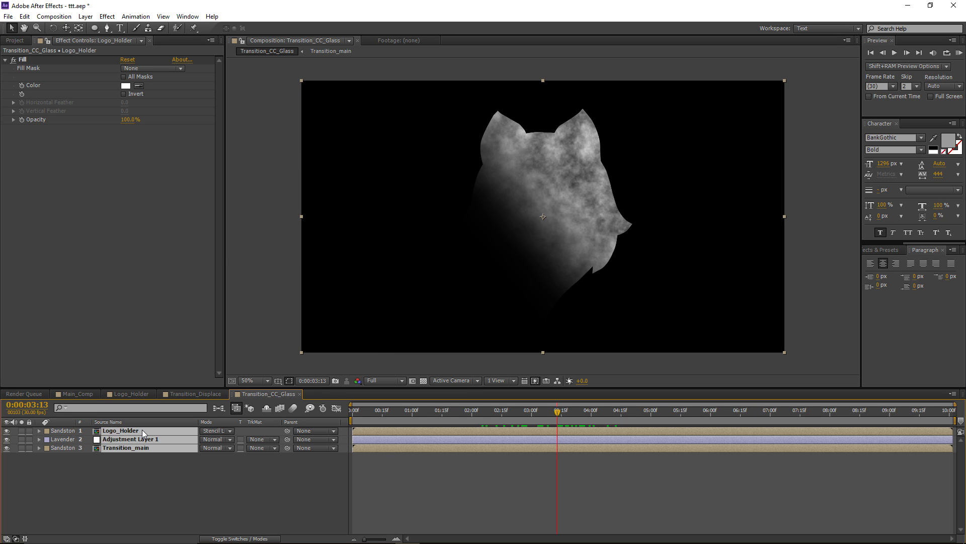
key("ctrl+shift+c")
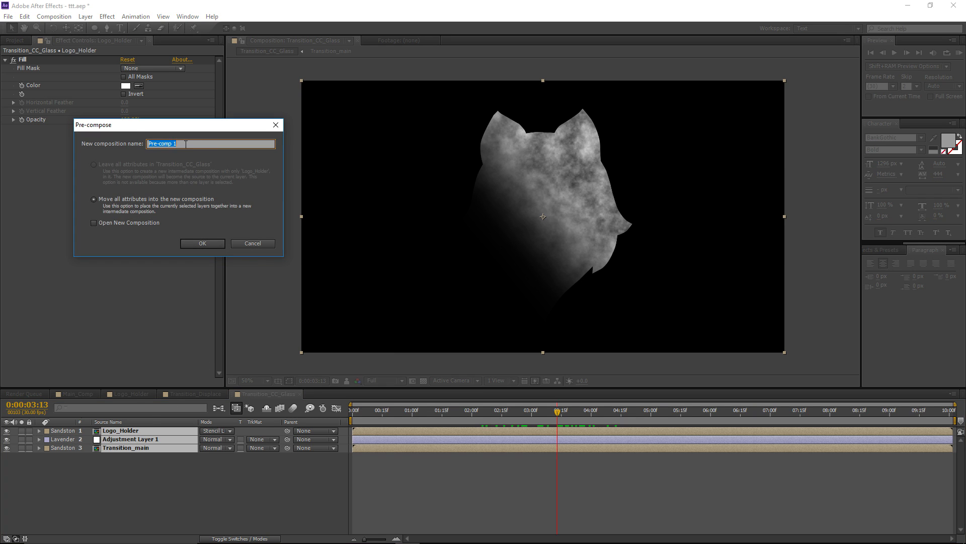
left_click(197, 244)
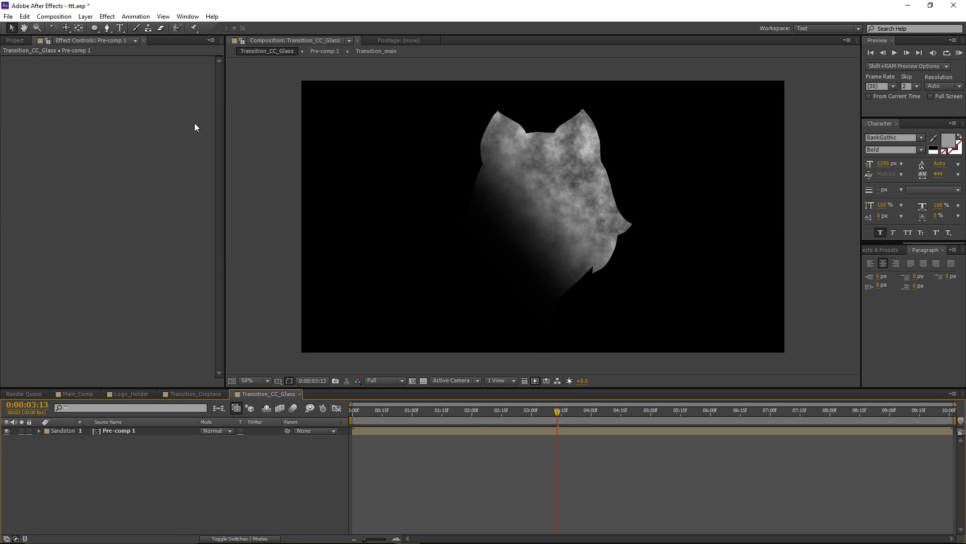
Create a comp-size black solid, 000000, in Transition_CC_Glass and place it below the Pre-comp 1 layer
key("ctrl+y")
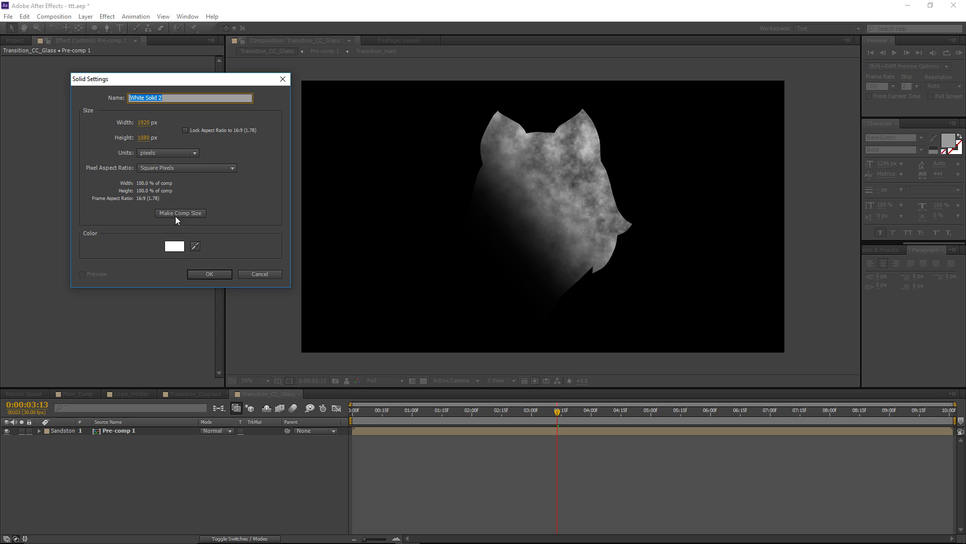
left_click(171, 247)
left_click_drag(101, 392, 26, 467)
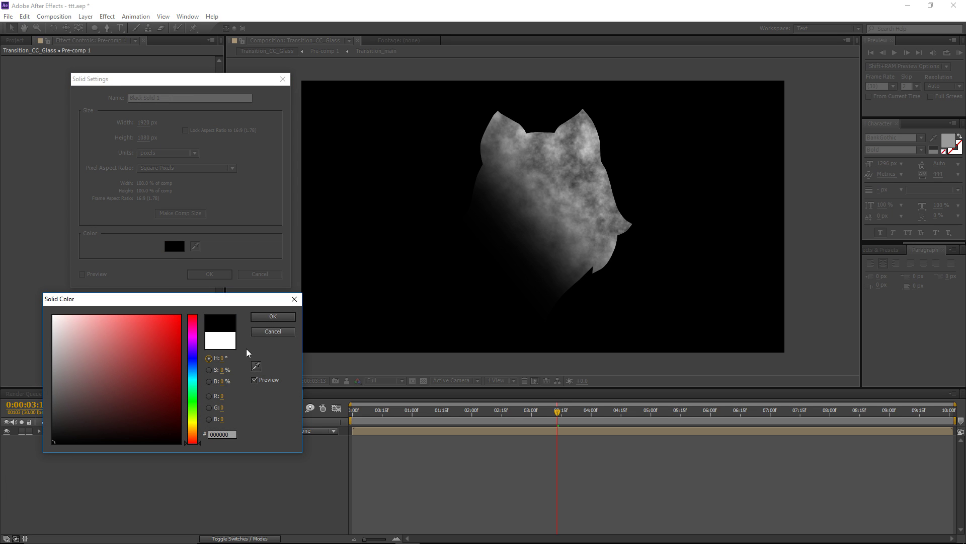
left_click(262, 320)
left_click(208, 274)
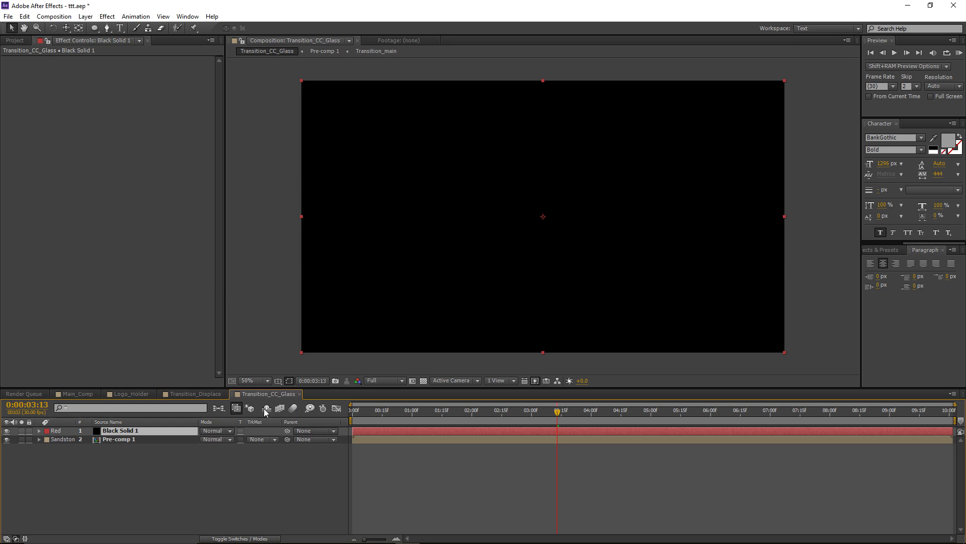
key("ctrl+[")
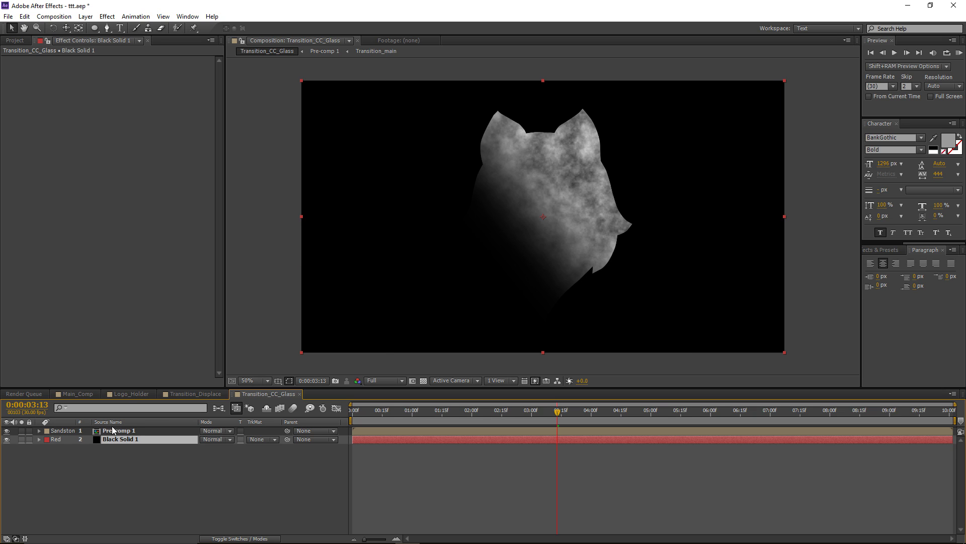
Hide the black solid and show the transparency grid to inspect the map's transparent areas, and turn the solid back on
left_click(6, 439)
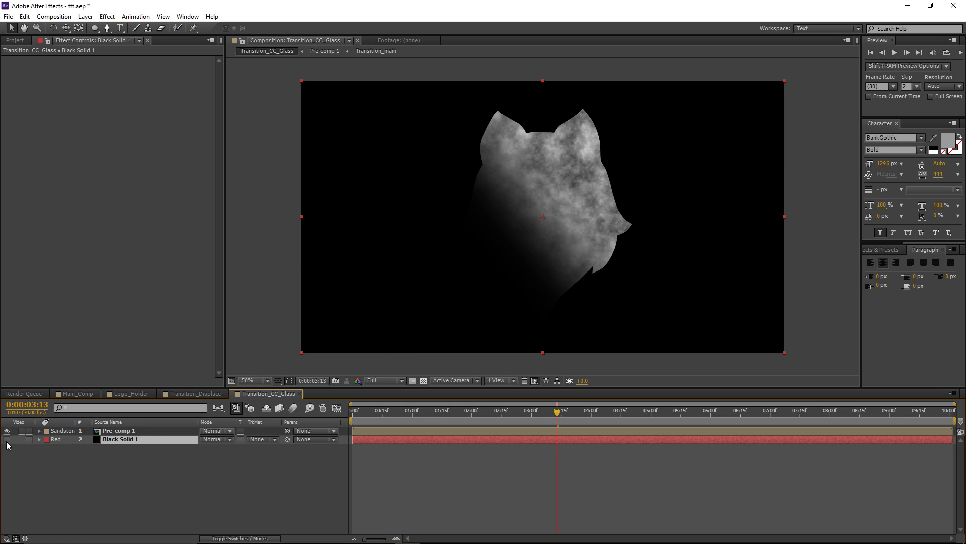
left_click(423, 381)
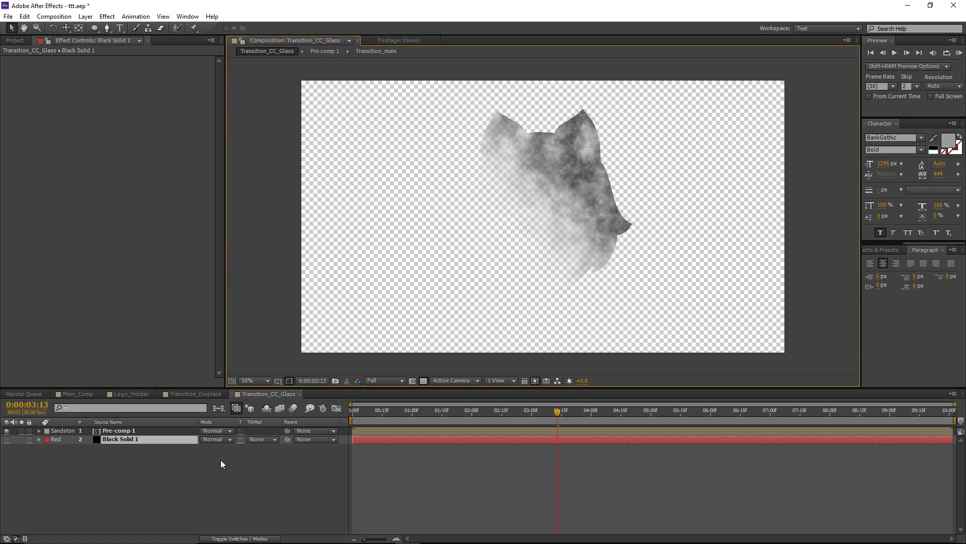
left_click(7, 439)
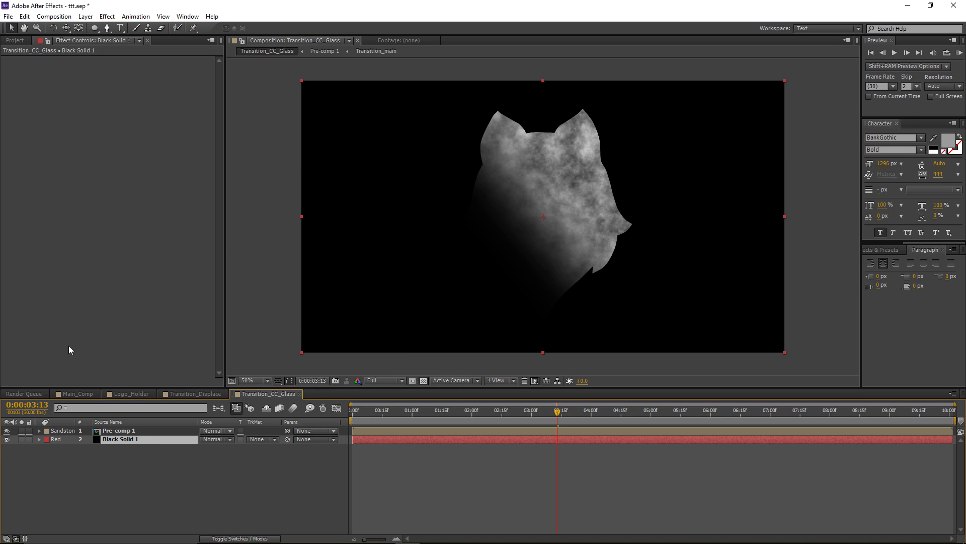
Add the Transition_CC_Glass composition to Main_Comp as the topmost layer and hide it
left_click(65, 394)
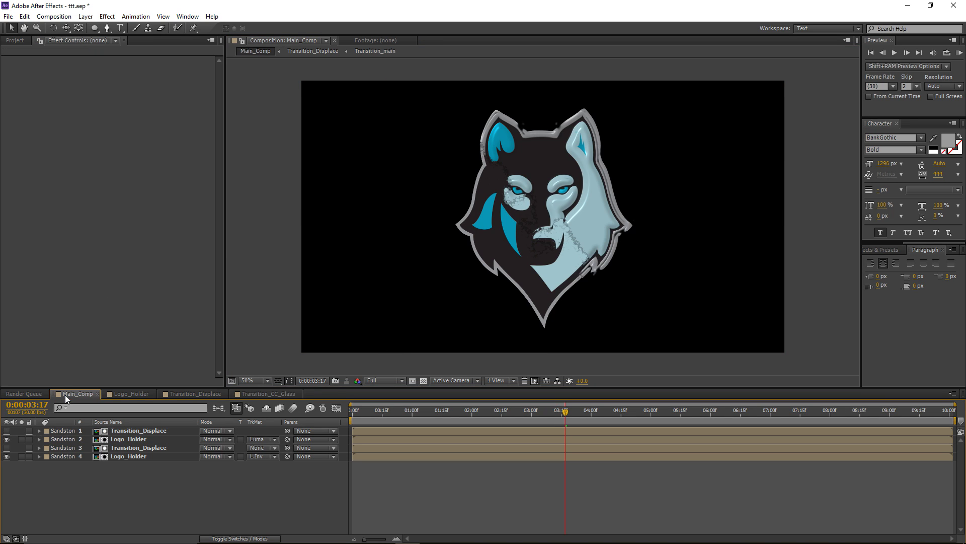
left_click(134, 440)
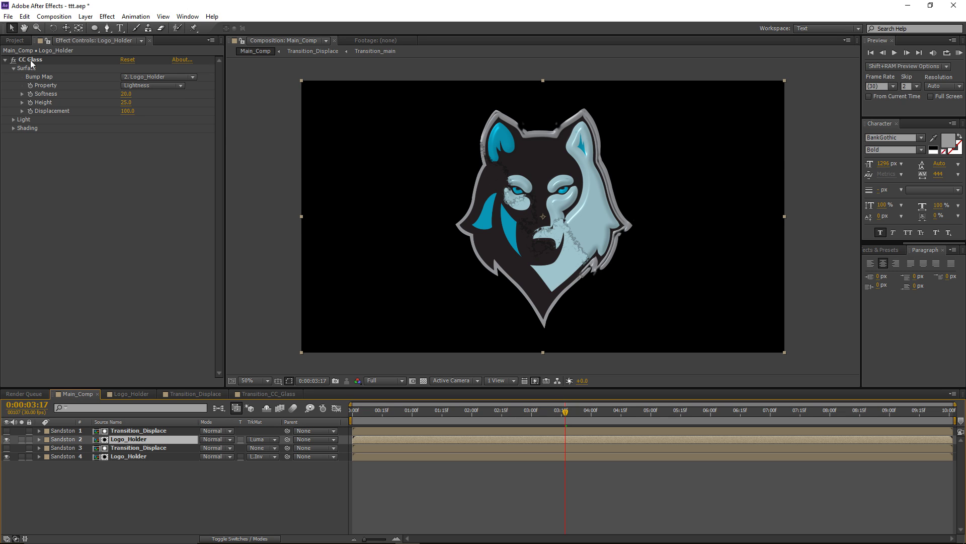
left_click(15, 41)
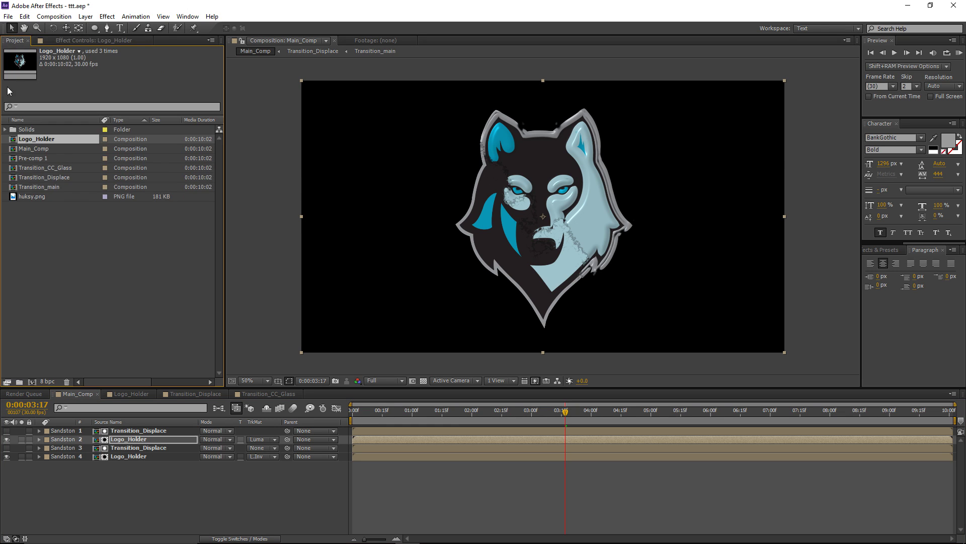
left_click(61, 254)
left_click(47, 172)
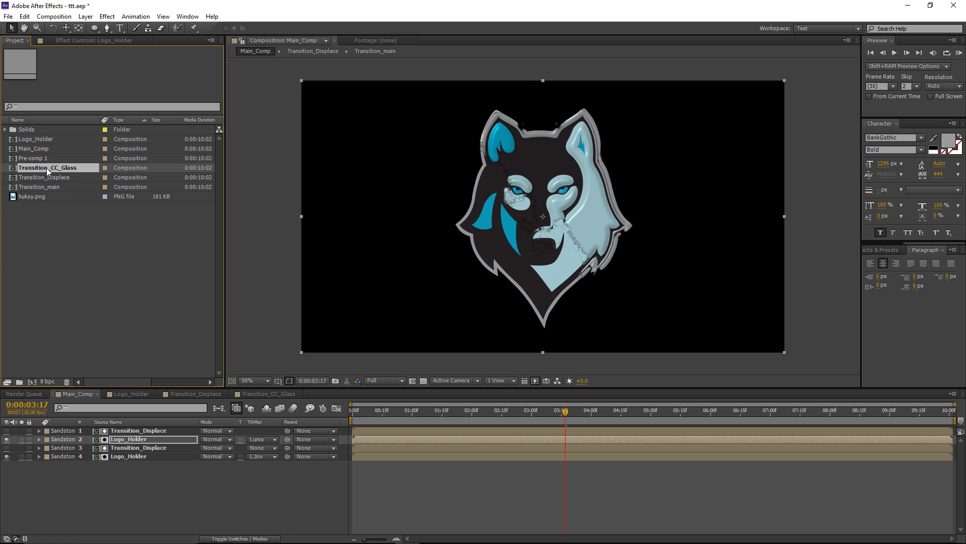
left_click_drag(48, 171, 120, 430)
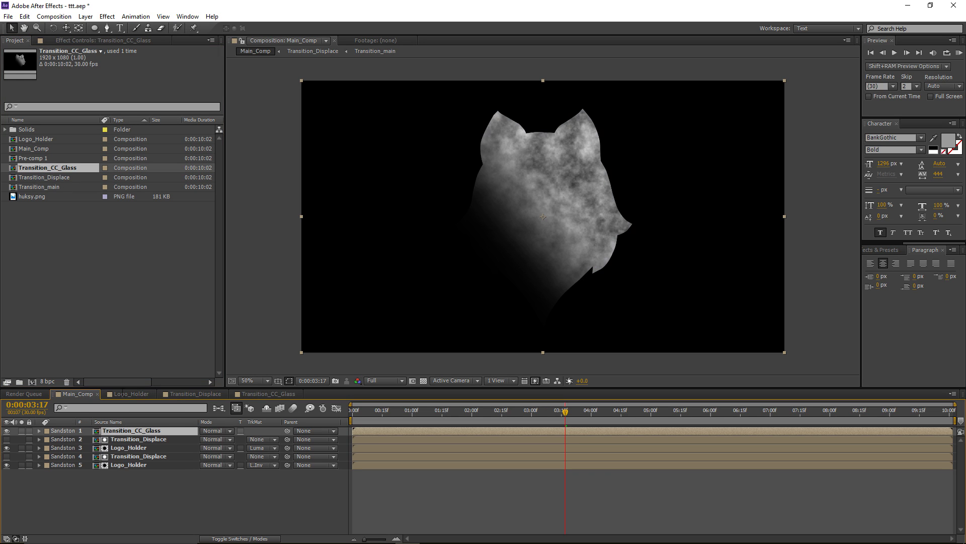
left_click(6, 431)
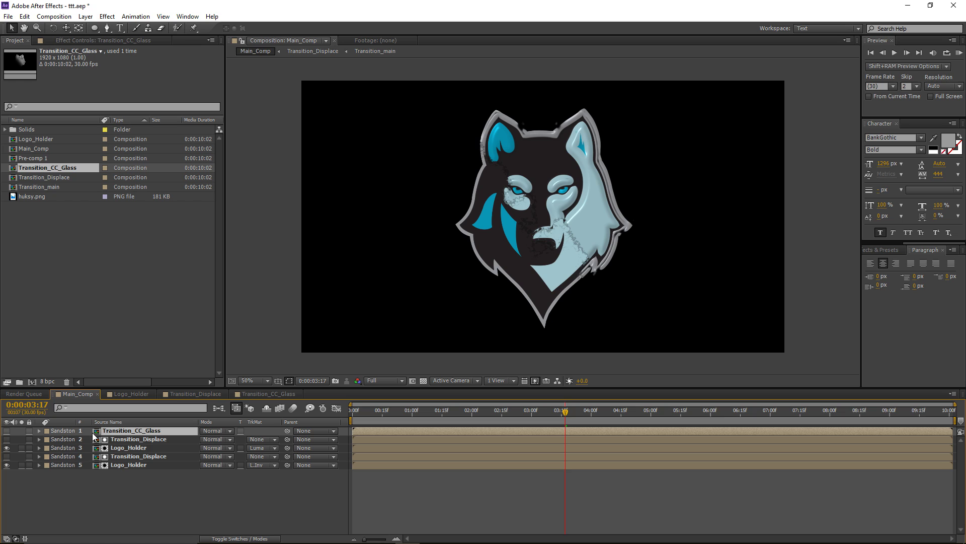
In the upper Logo_Holder's CC Glass effect, set the bump map to Transition_CC_Glass, softness to 21 and height to 83
left_click(141, 448)
left_click(77, 42)
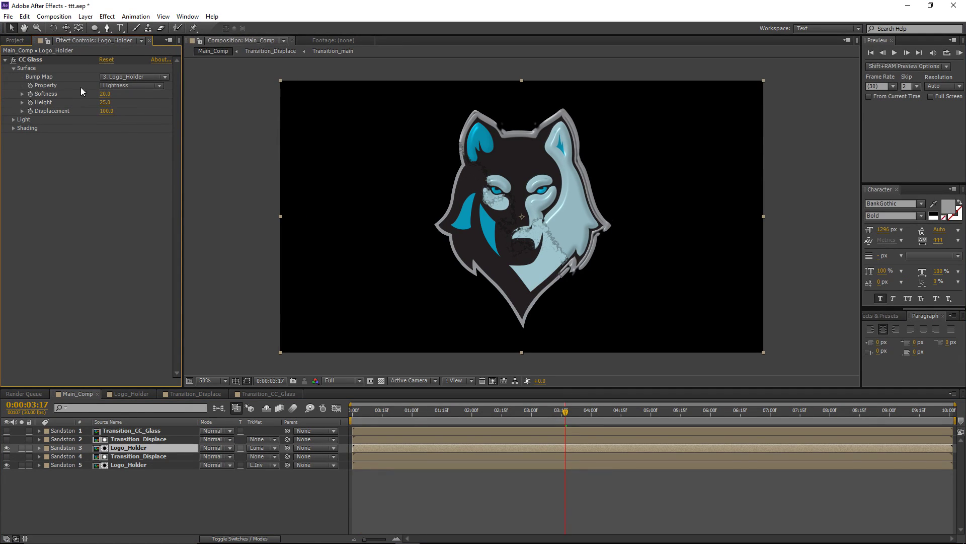
left_click(122, 75)
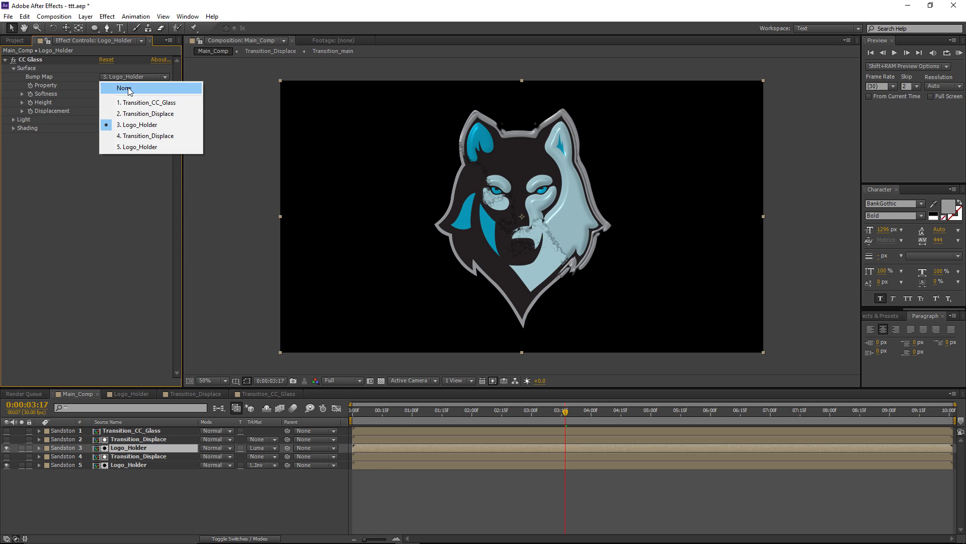
left_click(178, 104)
left_click(116, 151)
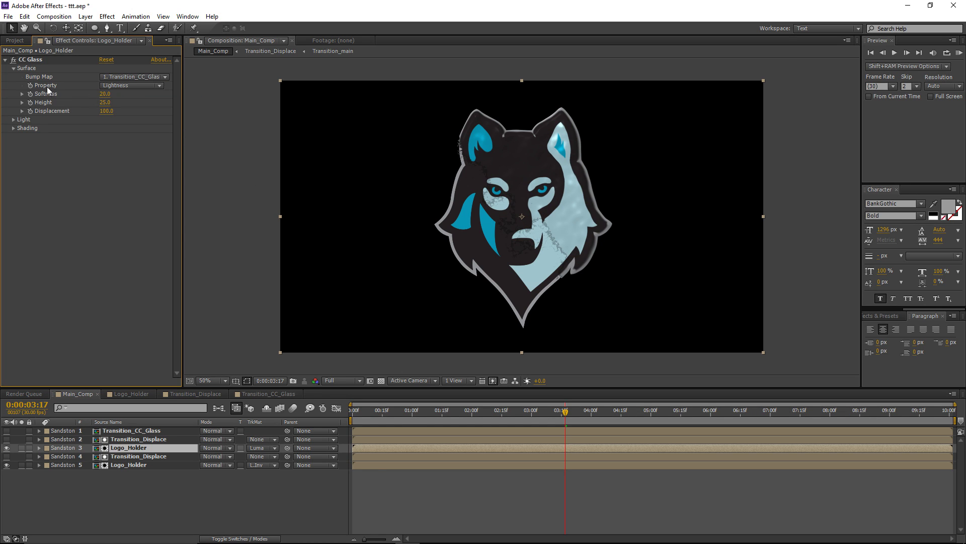
left_click(132, 86)
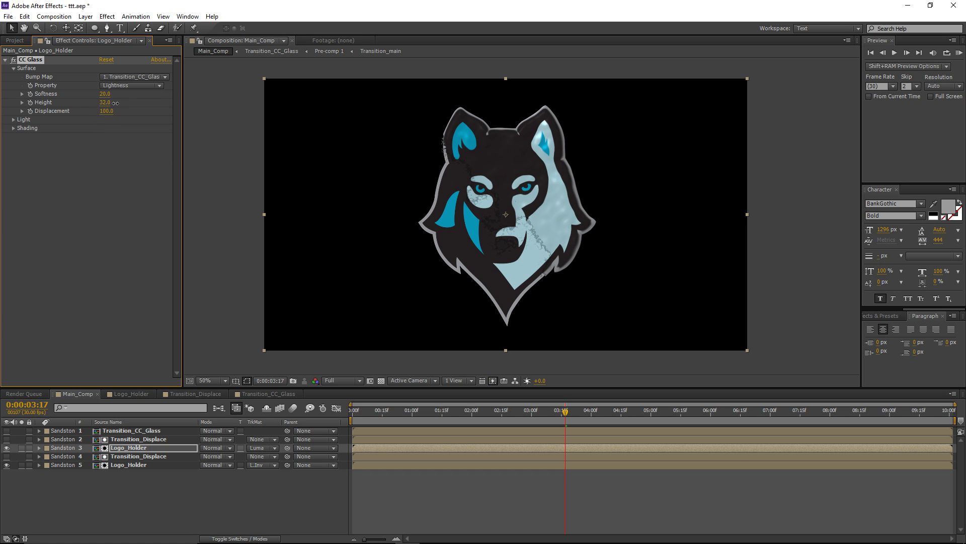
mouse_move(105, 102)
left_mouse_down()
mouse_move(129, 102)
mouse_move(107, 99)
mouse_move(127, 94)
mouse_move(123, 102)
left_mouse_up()
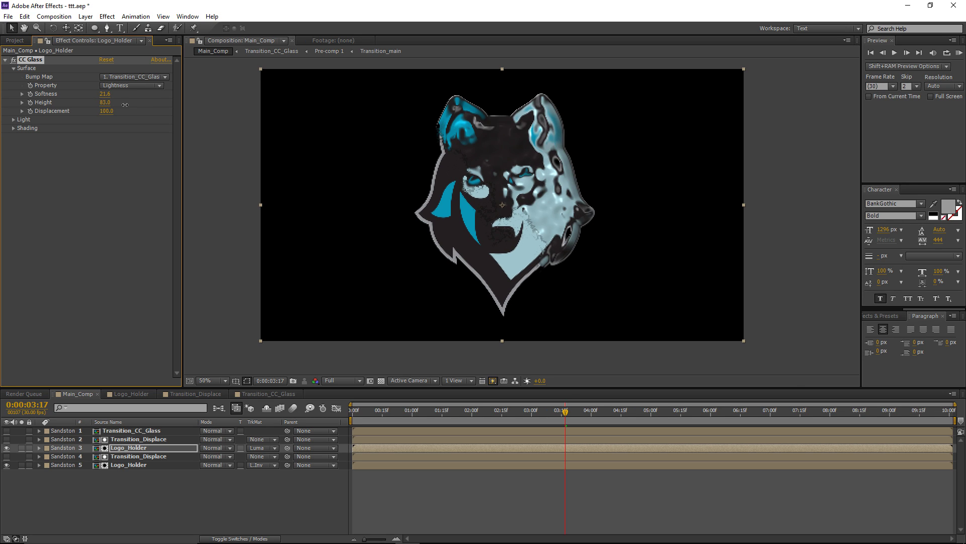
Examine the glass distortion closely along the ragged wipe edge, around the ears, eyes and lower jaw of the wolf
key("period")
key("period")
left_click_drag(424, 123, 416, 167)
key("period")
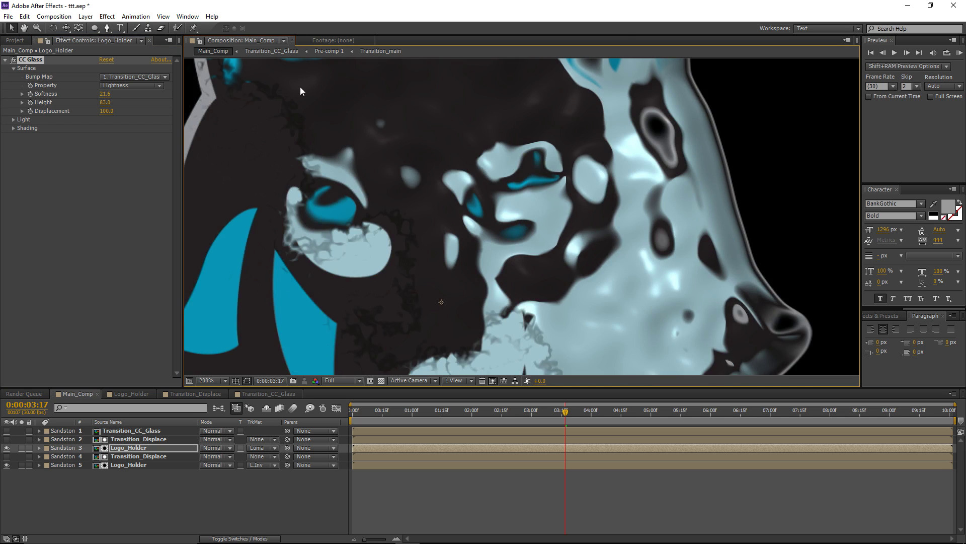
left_click_drag(300, 87, 406, 174)
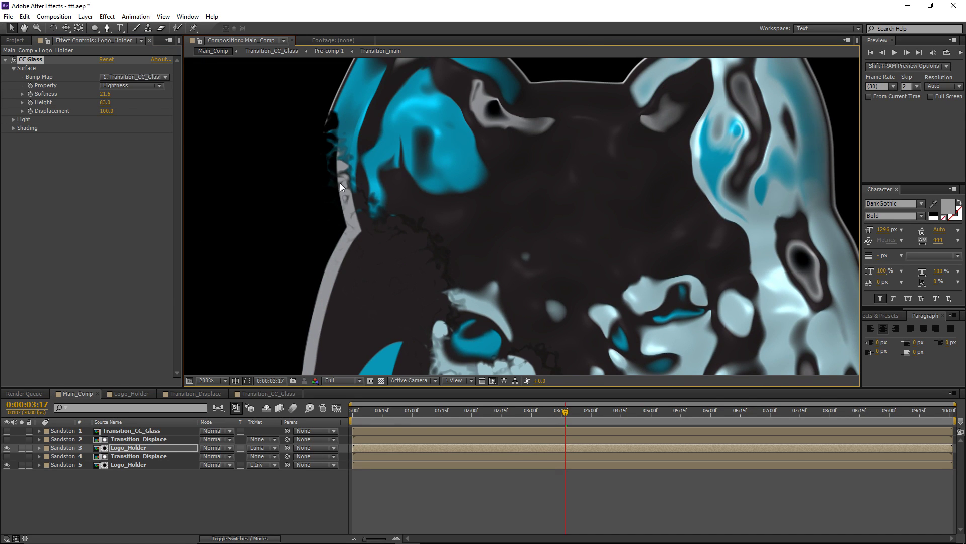
key("comma")
key("comma")
key("period")
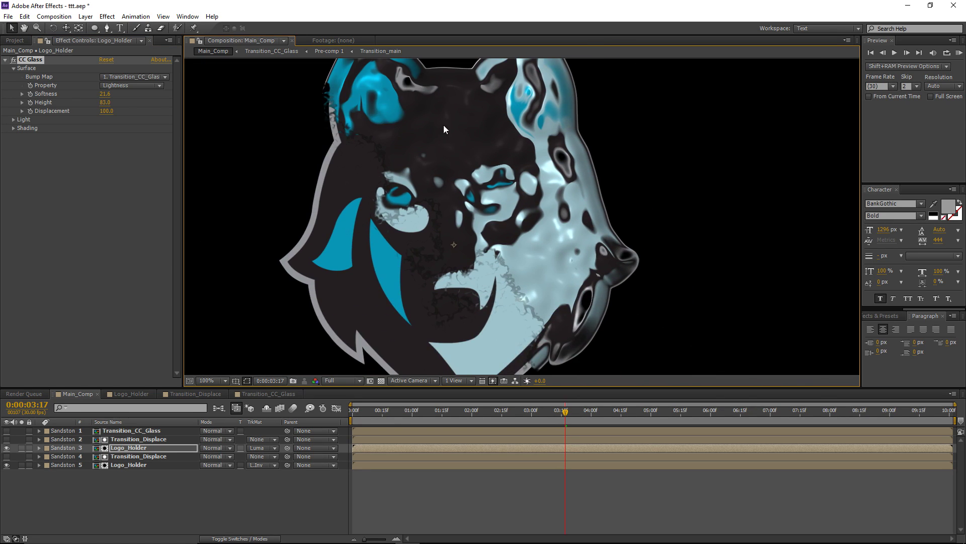
scroll(428, 146, "down", 5)
key("period")
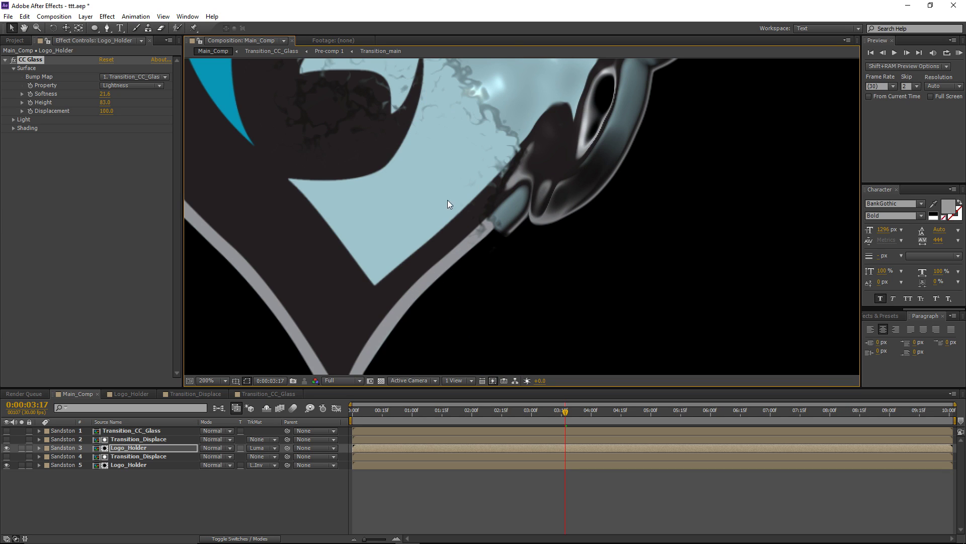
key("comma")
scroll(430, 128, "down", 3)
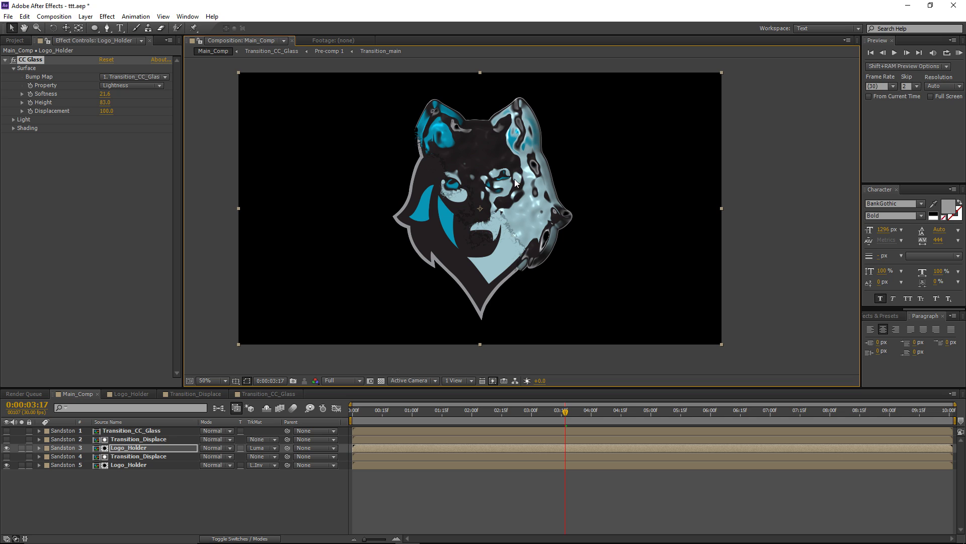
Shift the Transition_CC_Glass layer to start at about 0:00:00:23 and preview the wipe up to 0:00:04:06
left_click(140, 433)
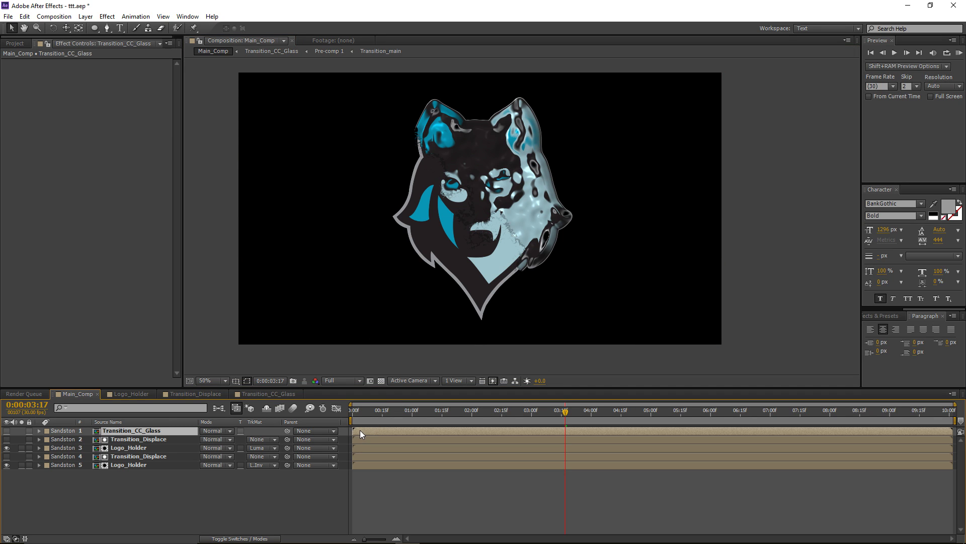
left_click_drag(360, 430, 400, 427)
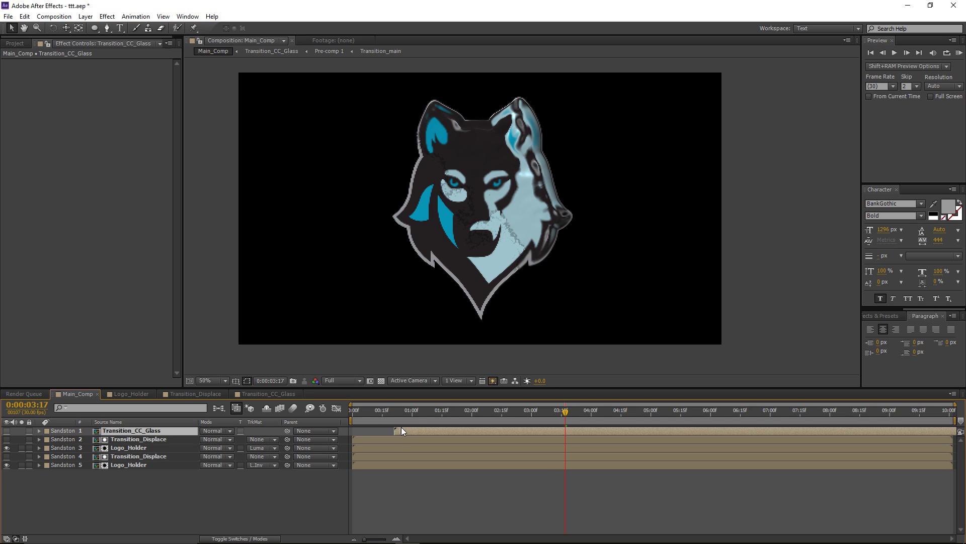
left_click_drag(404, 428, 405, 429)
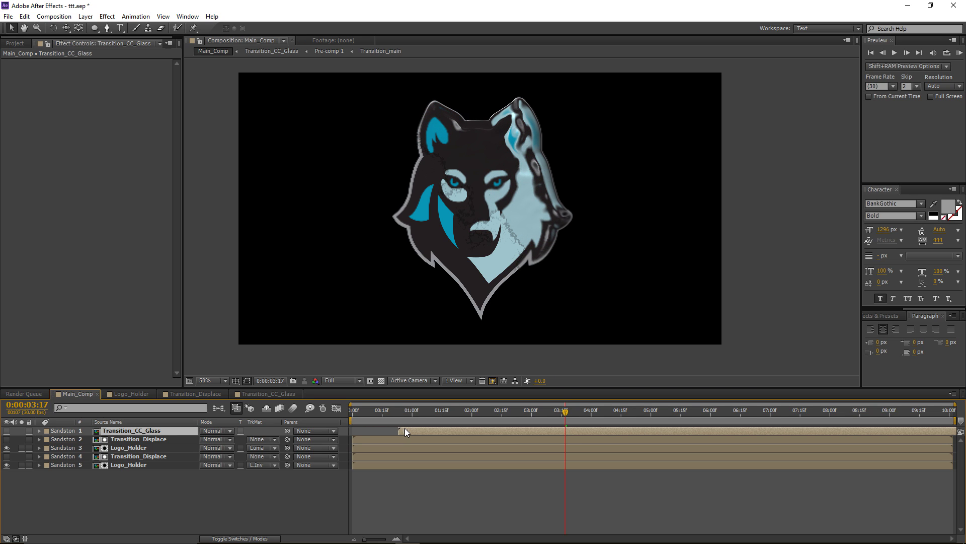
scroll(466, 159, "up", 2)
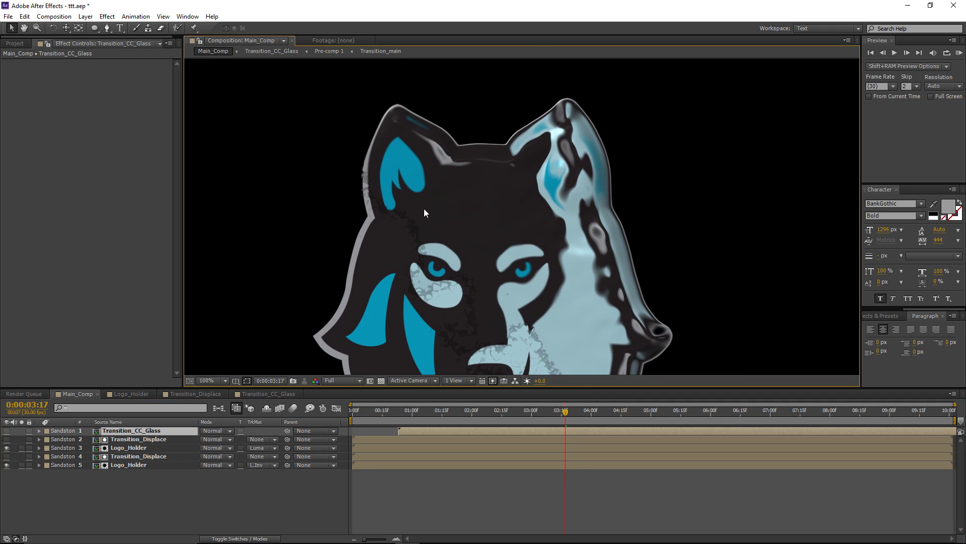
scroll(436, 243, "down", 2)
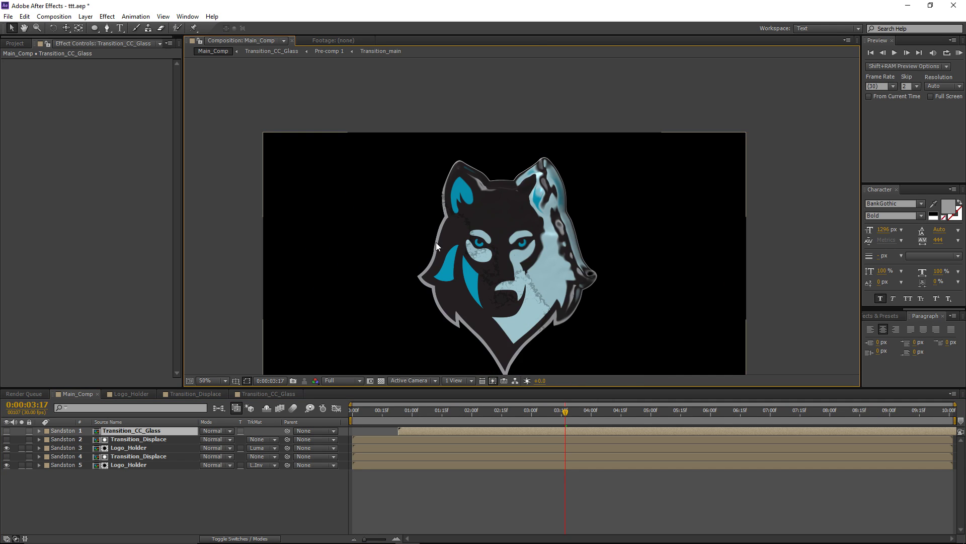
key("space")
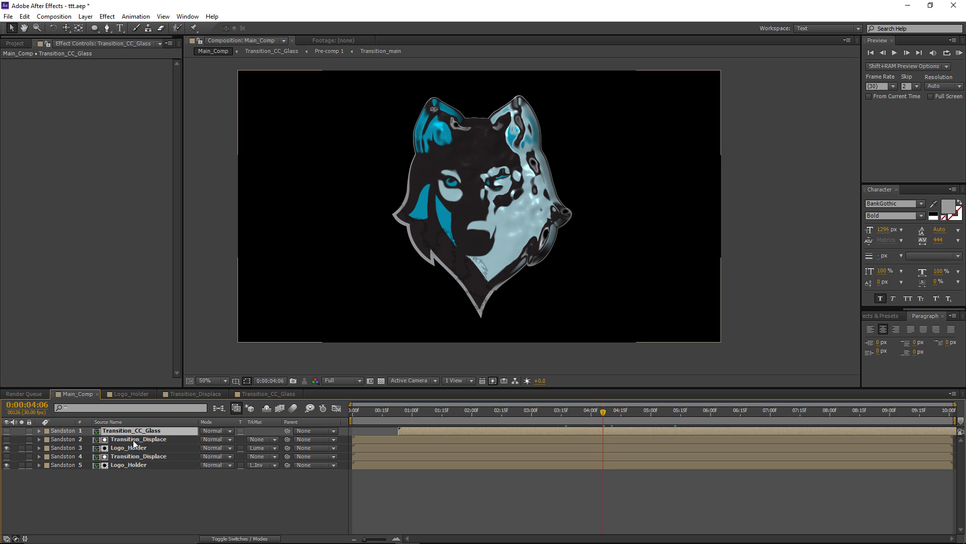
Pre-compose the top three Main_Comp layers as Logo_Displaced, and solo the new layer to check it at 0:00:03:17
left_click(135, 449, "shift")
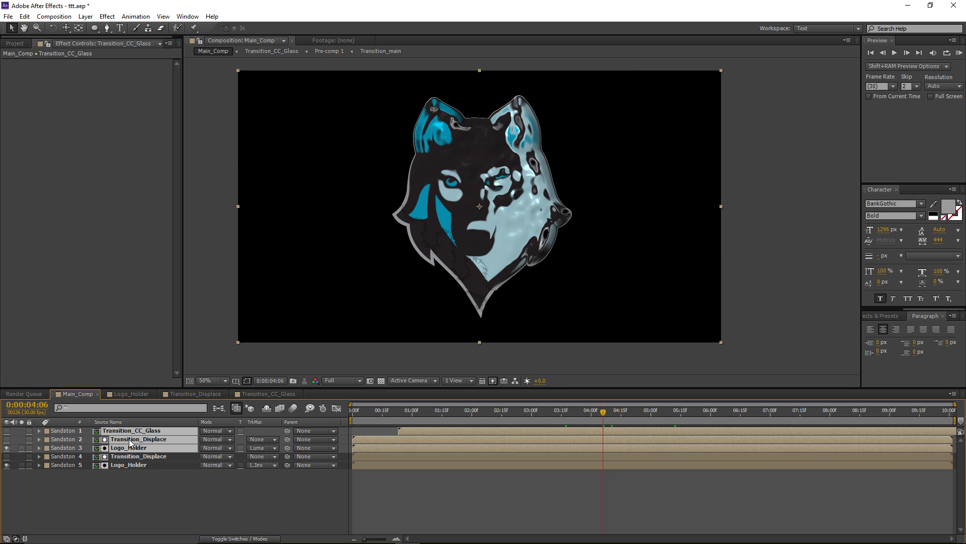
key("ctrl+shift+c")
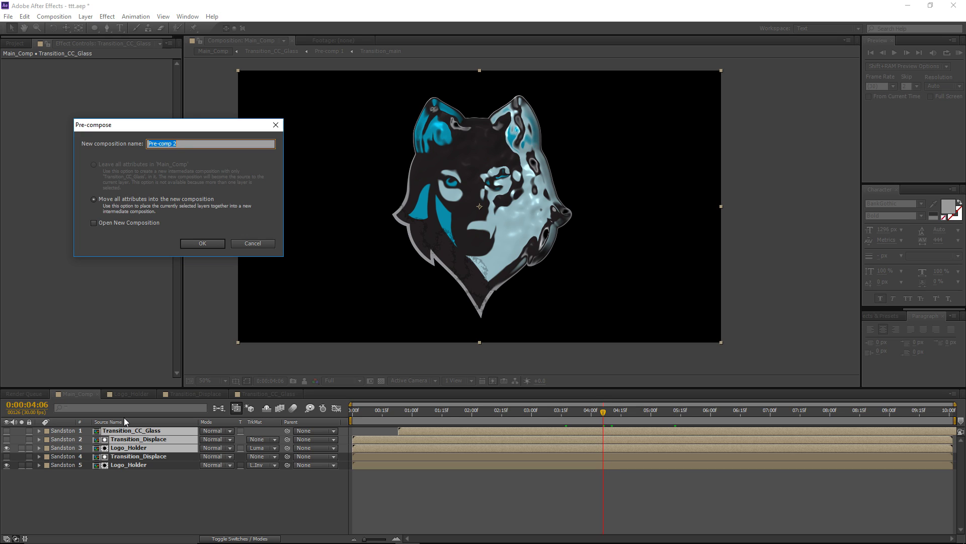
type("Logo_Displaced")
key("Return")
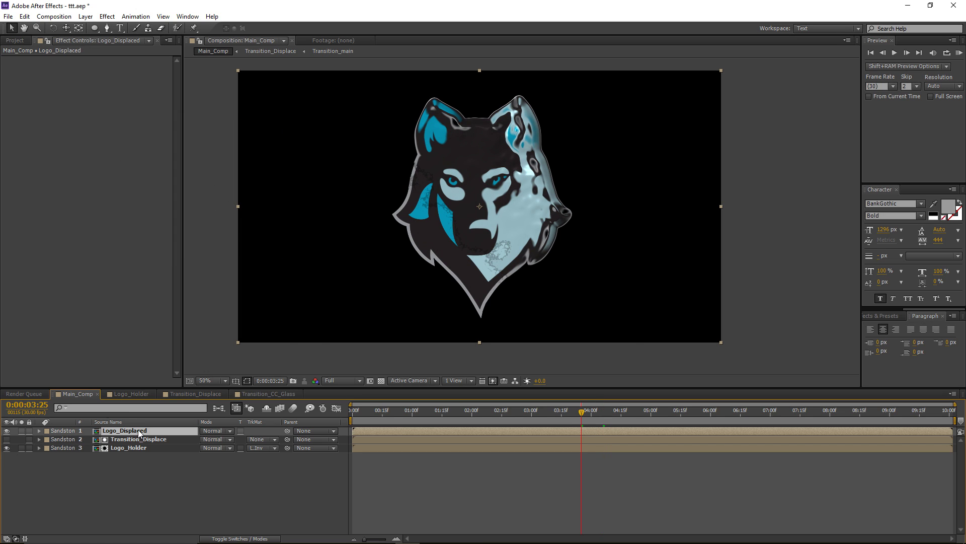
left_click(21, 430)
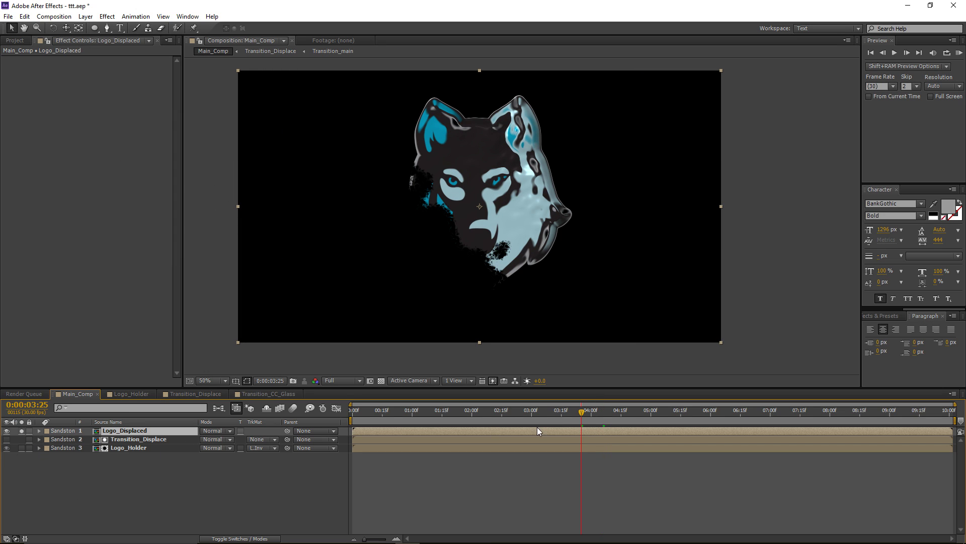
mouse_move(569, 414)
left_mouse_down()
mouse_move(505, 414)
mouse_move(587, 413)
mouse_move(567, 413)
left_mouse_up()
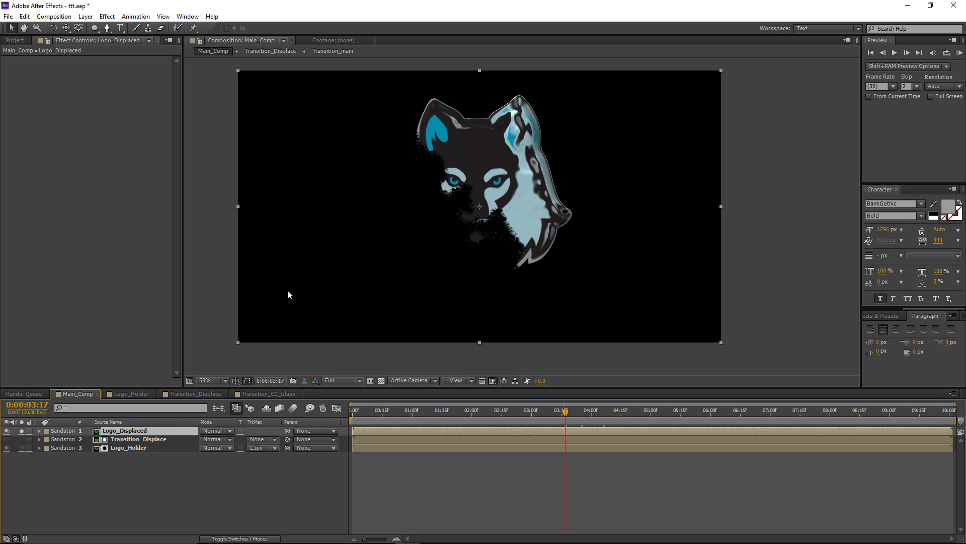
Create a comp-sized 1920 x 1080 black solid named Ice_Texture_1 above Logo_Displaced in Main_Comp
key("ctrl+y")
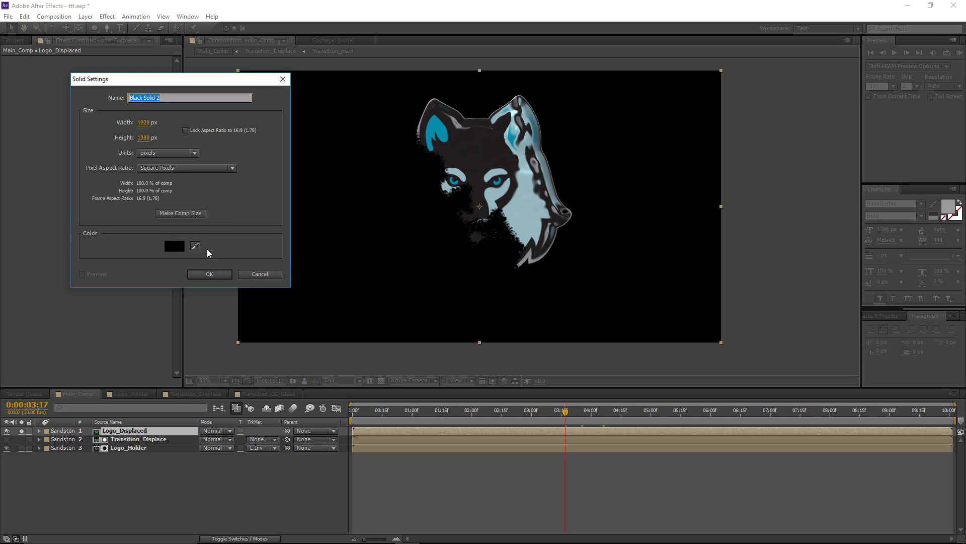
type("Ice_Texture_1")
key("Return")
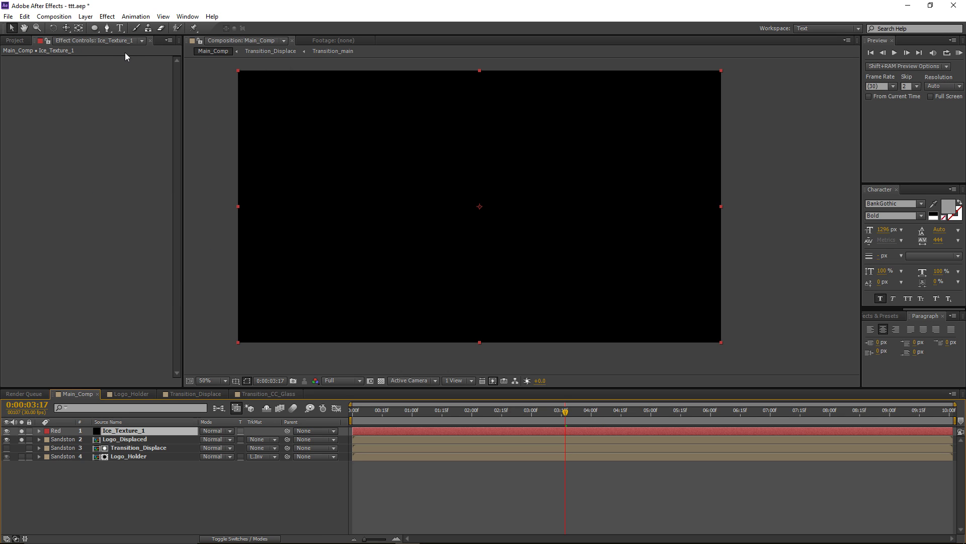
Apply Fractal Noise to Ice_Texture_1 and set the noise scale to 50
left_click(110, 18)
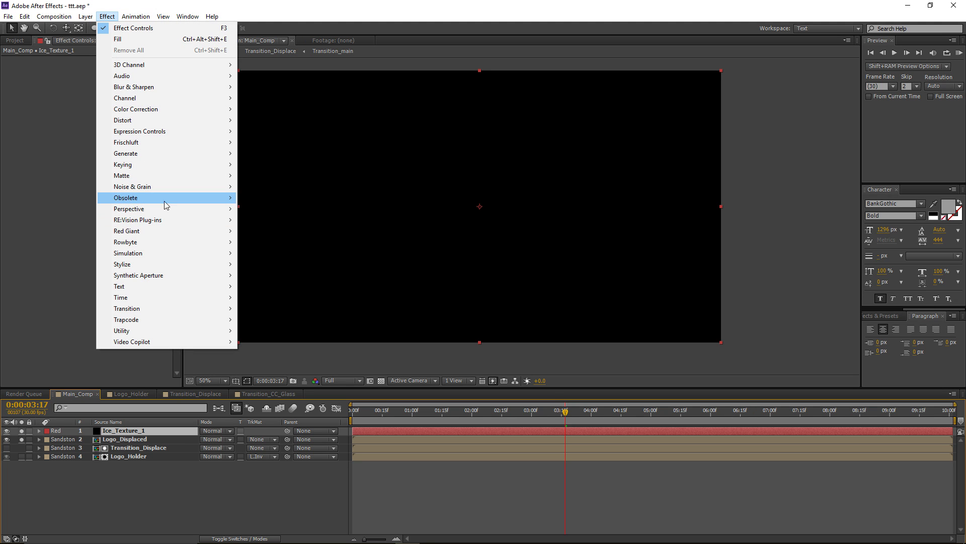
mouse_move(160, 188)
left_click(281, 208)
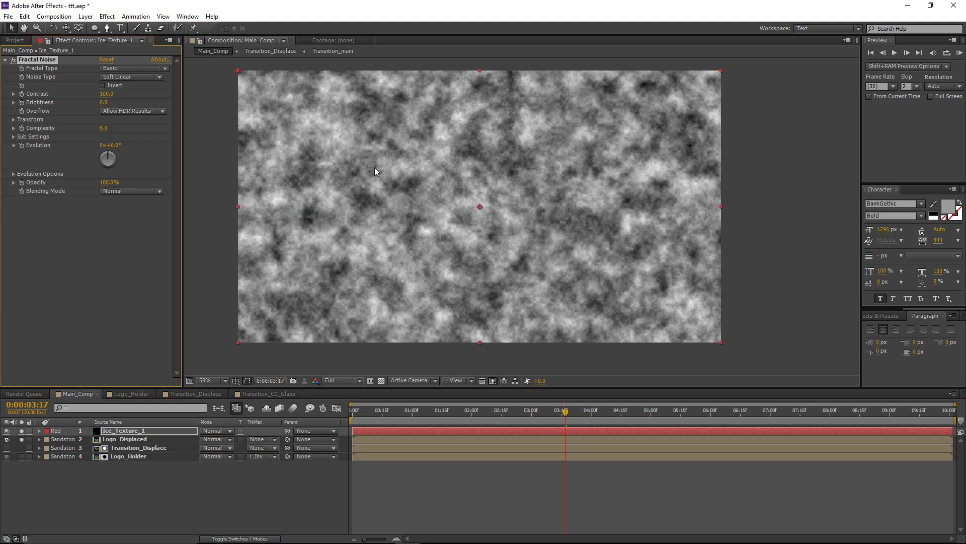
left_click(14, 119)
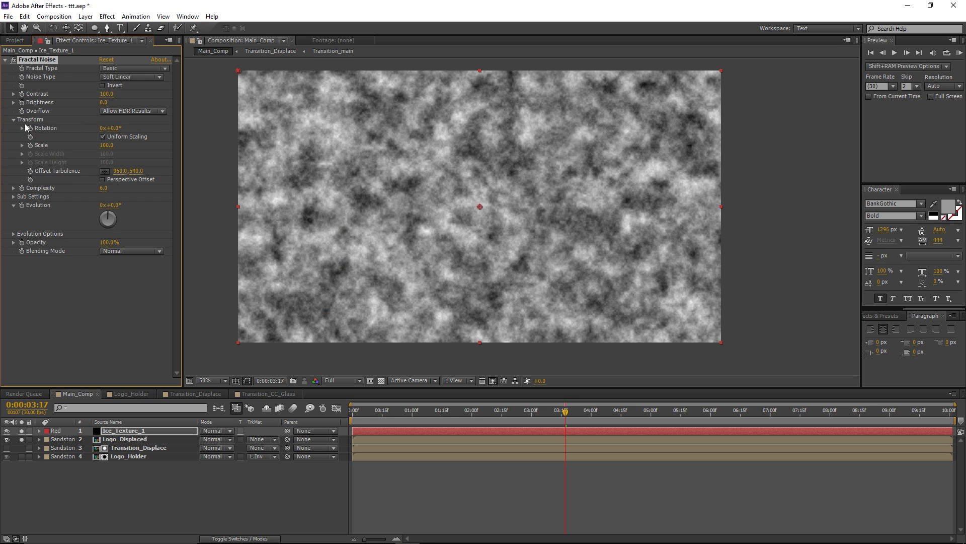
left_click(106, 145)
type("50")
key("Return")
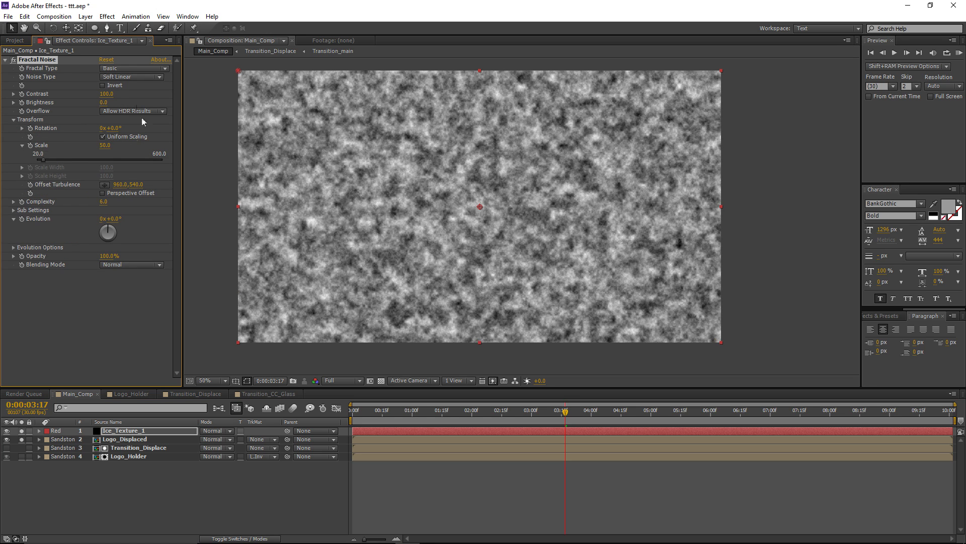
Add CC Vector Blur to Ice_Texture_1 and raise its amount to about 43 for a veined, cracked-ice look
left_click(104, 18)
mouse_move(140, 89)
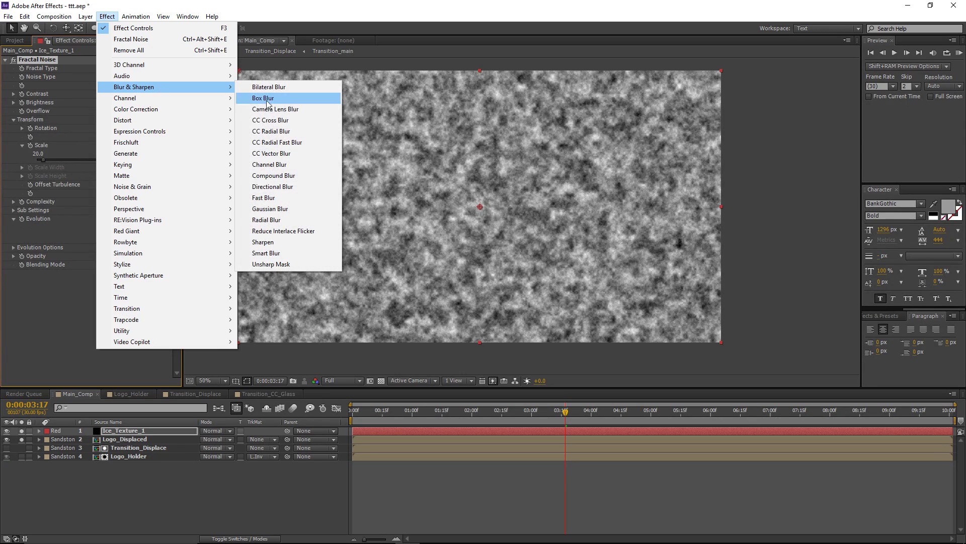
left_click(284, 154)
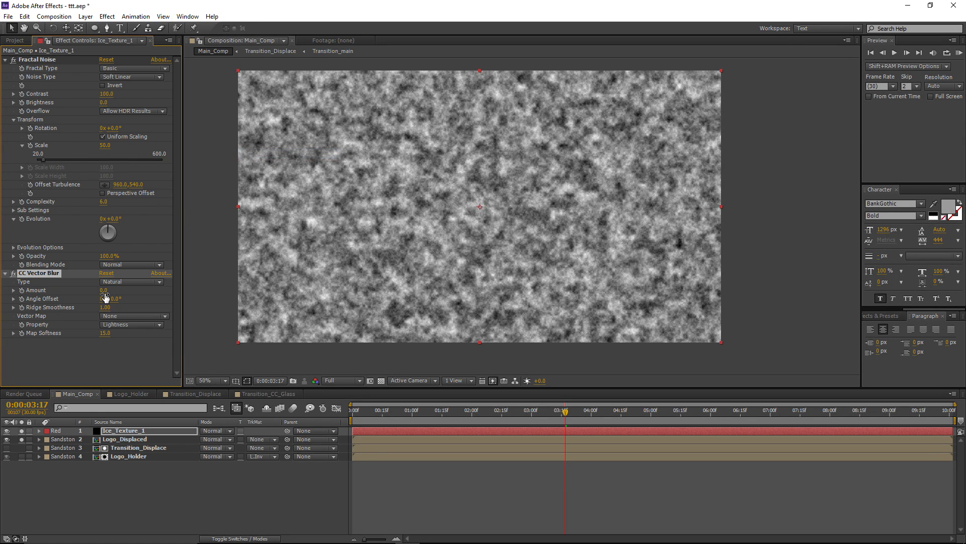
left_click_drag(111, 292, 135, 294)
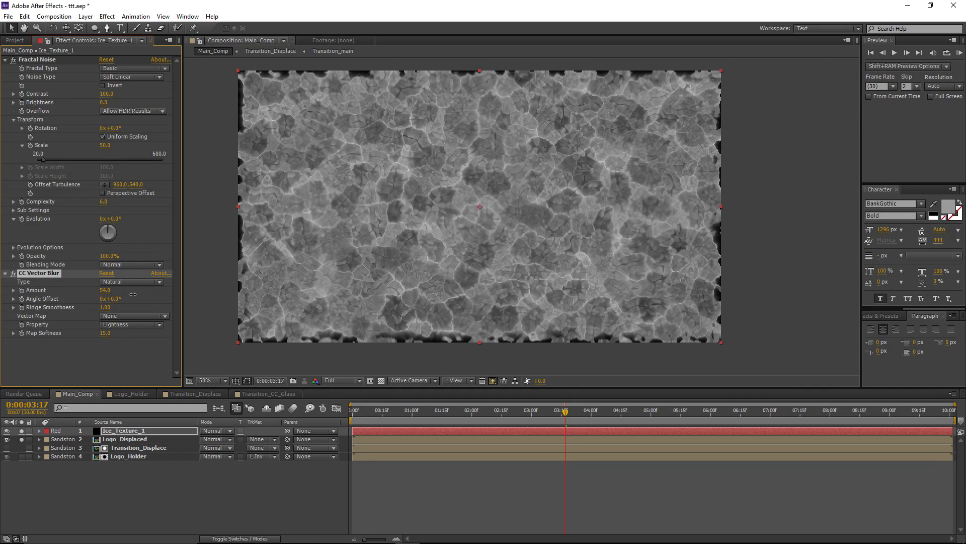
scroll(406, 201, "up", 4)
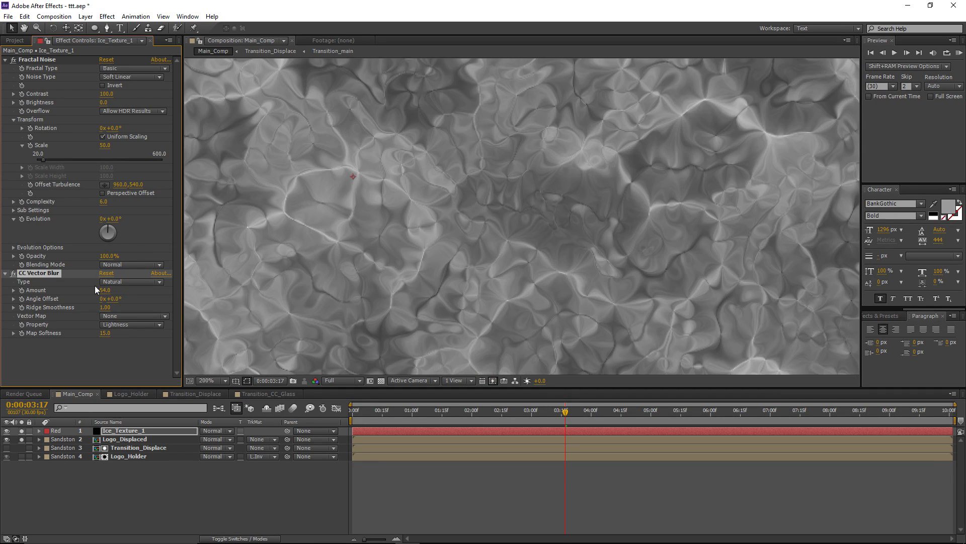
mouse_move(103, 295)
left_mouse_down()
mouse_move(91, 294)
mouse_move(100, 295)
left_mouse_up()
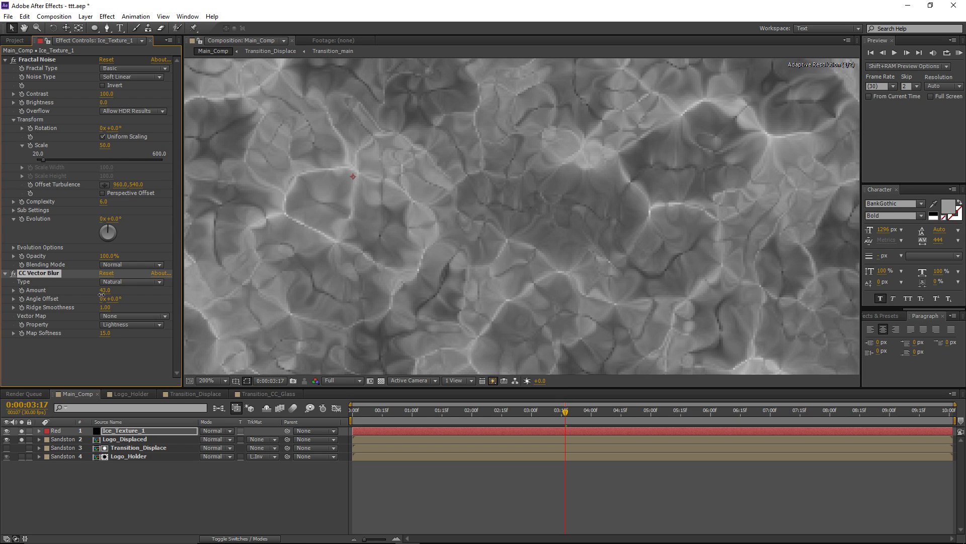
scroll(446, 215, "down", 2)
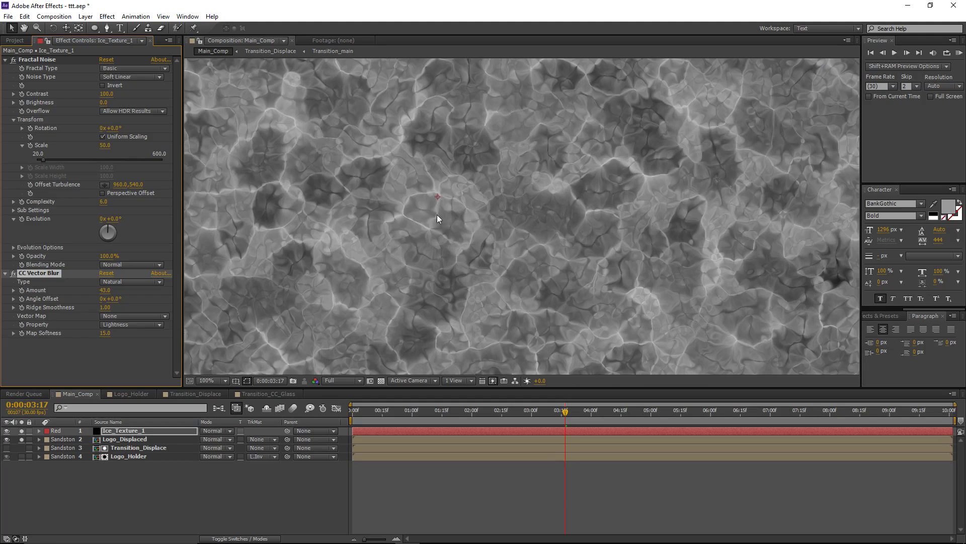
scroll(437, 214, "down", 2)
Apply the Tritone effect to Ice_Texture_1
left_click(107, 16)
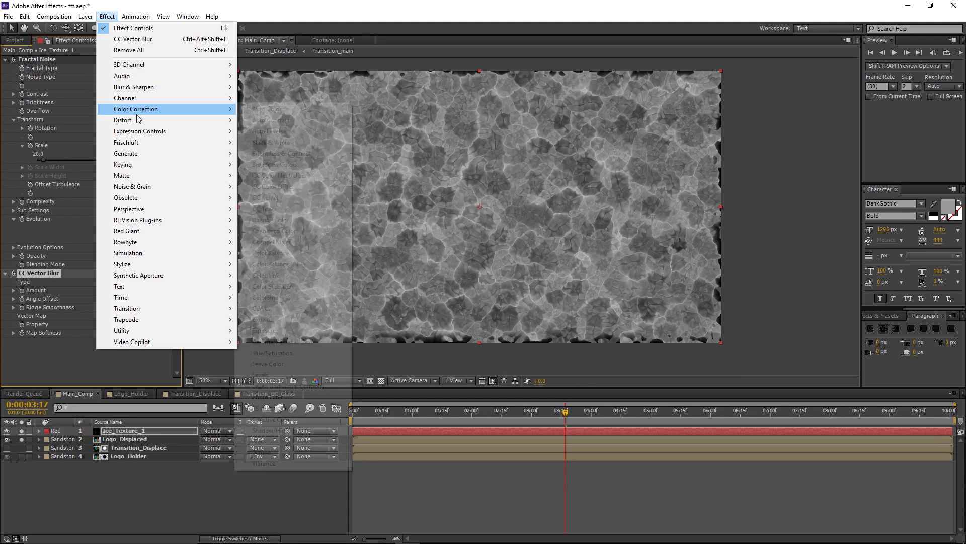
left_click(285, 453)
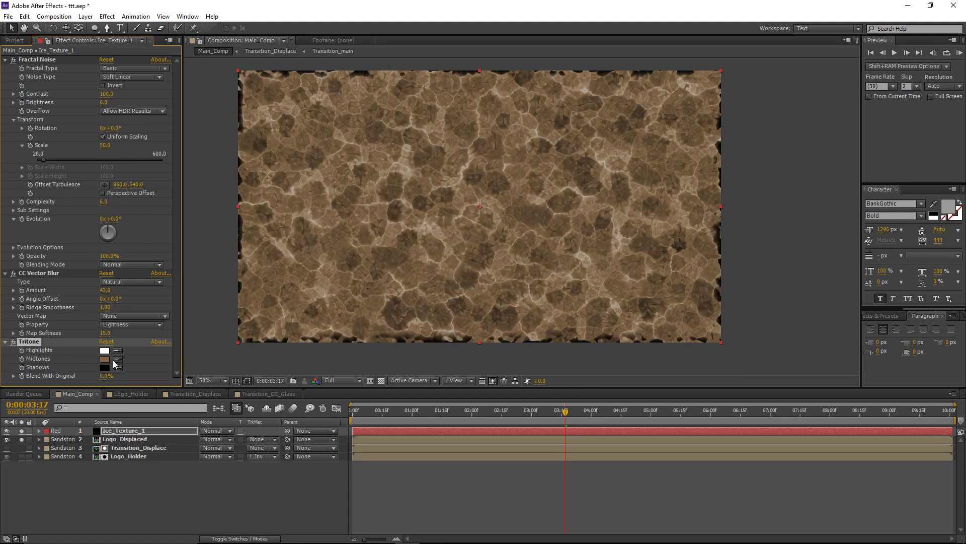
left_click(105, 359)
left_click(194, 377)
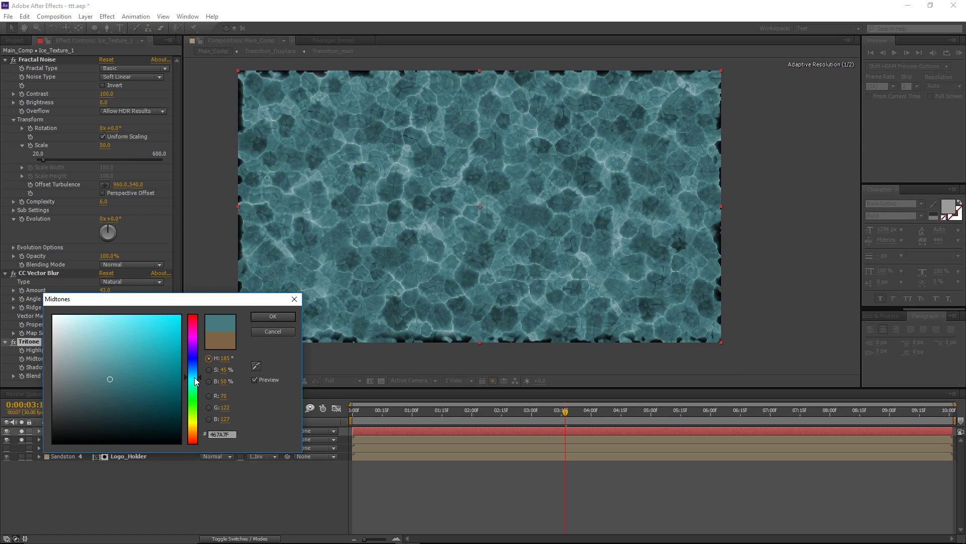
key("Escape")
Set the Tritone midtones of Ice_Texture_1 to the icy cyan-blue 63ACB9
left_click(106, 358)
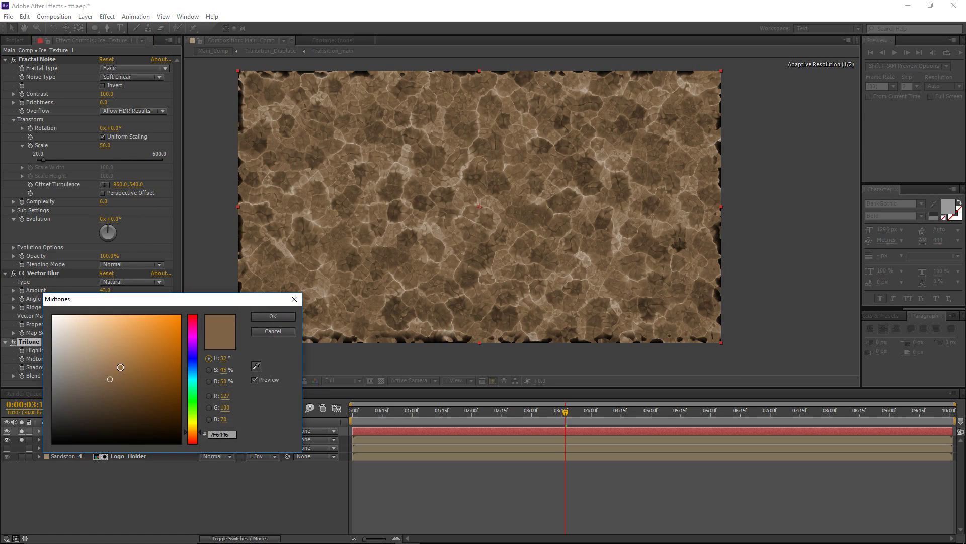
left_click(191, 374)
left_click(95, 344)
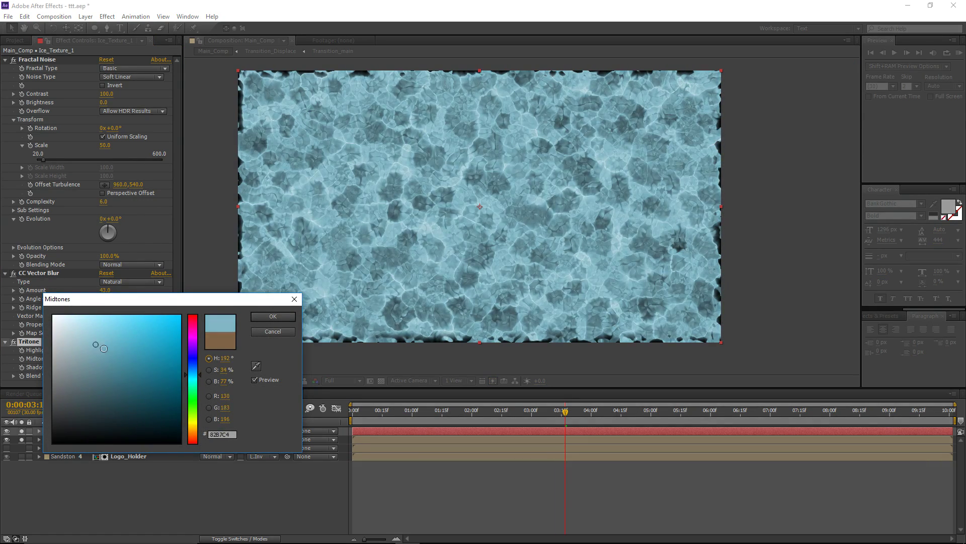
left_click(112, 350)
left_click(195, 374)
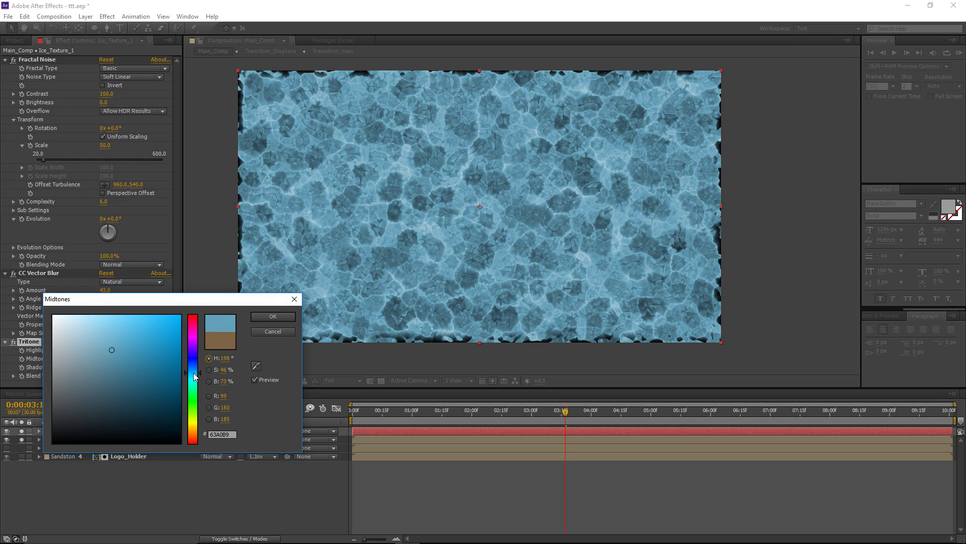
left_click(194, 375)
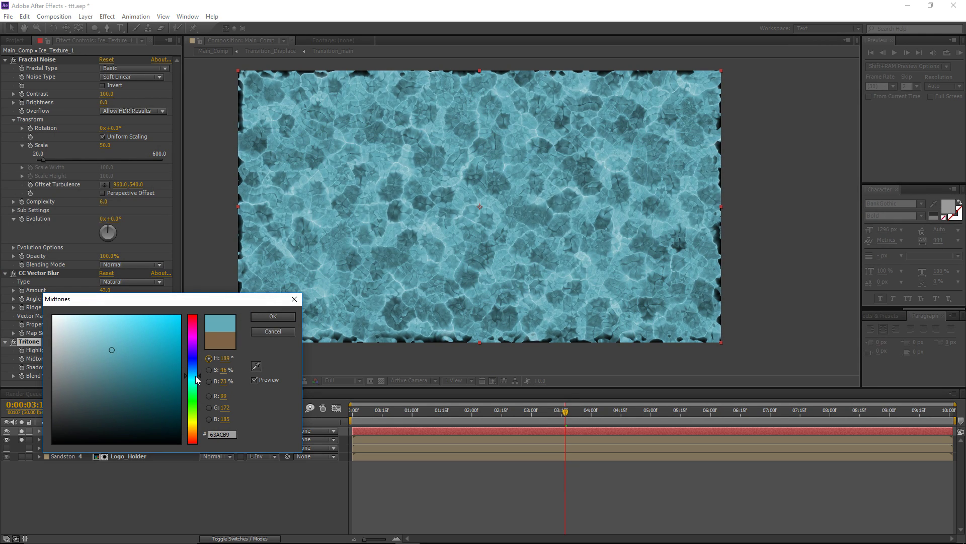
left_click(254, 318)
Duplicate the Logo_Displaced layer and move the copy above Ice_Texture_1
left_click(124, 439)
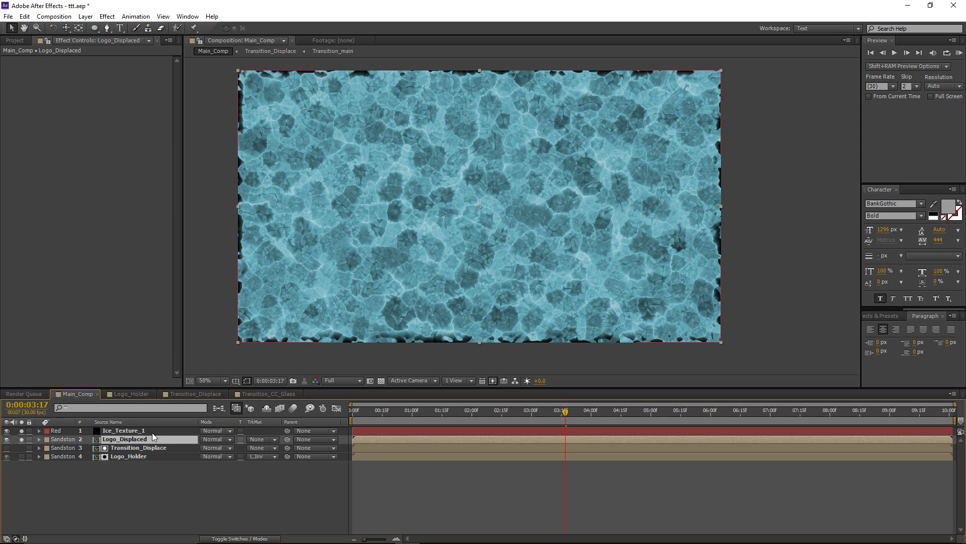
key("ctrl+d")
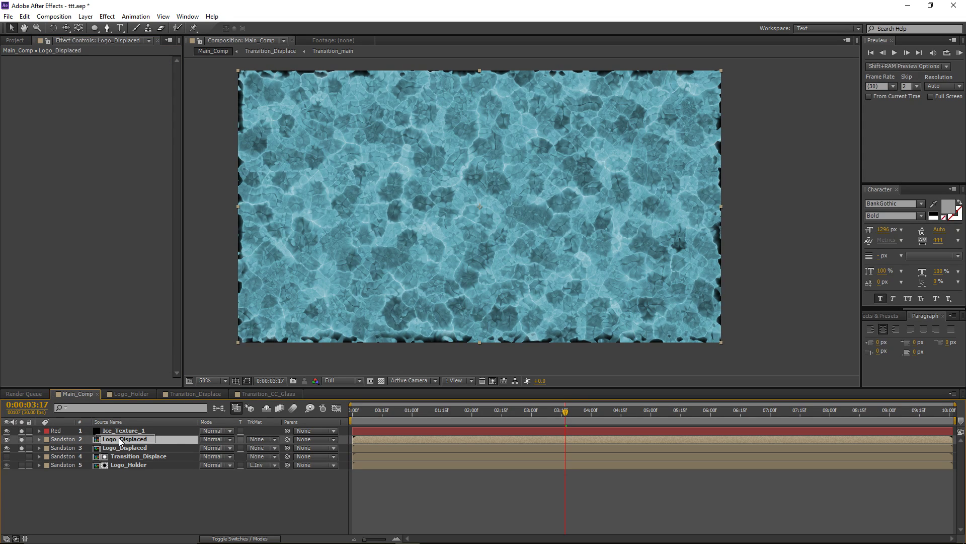
left_click(126, 430)
key("Return")
key("ctrl+bracketright")
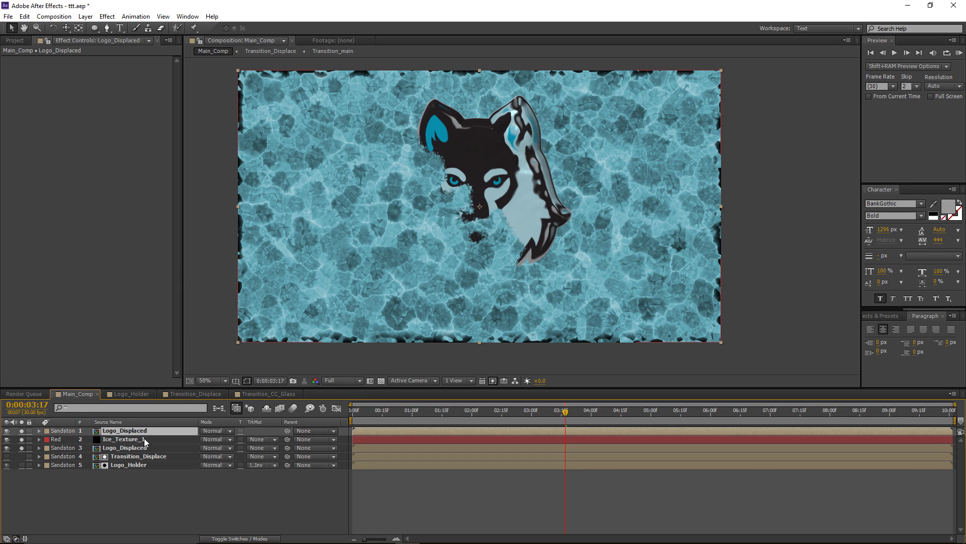
Apply a Fill effect to the top Logo_Displaced copy and set its color to pure white, FFFFFF
left_click(107, 16)
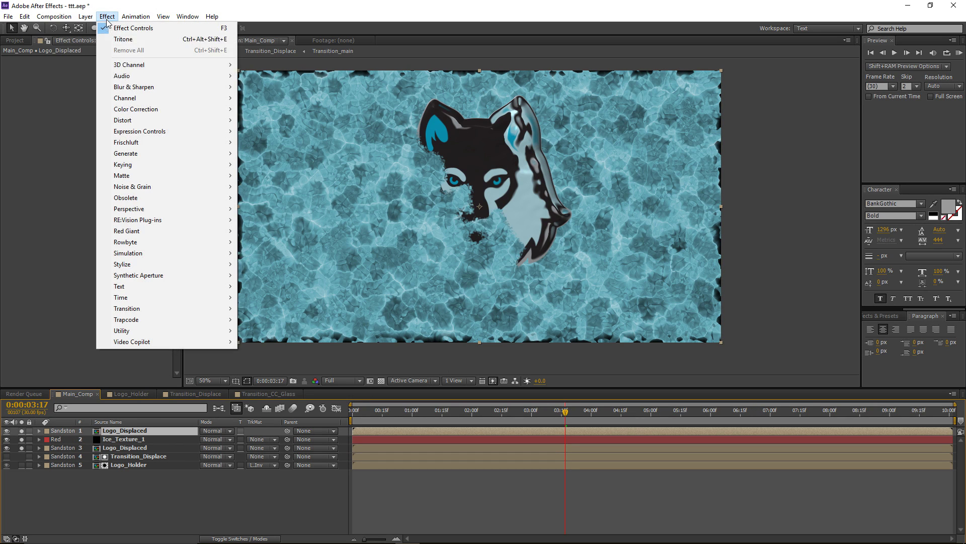
mouse_move(161, 154)
left_click(262, 322)
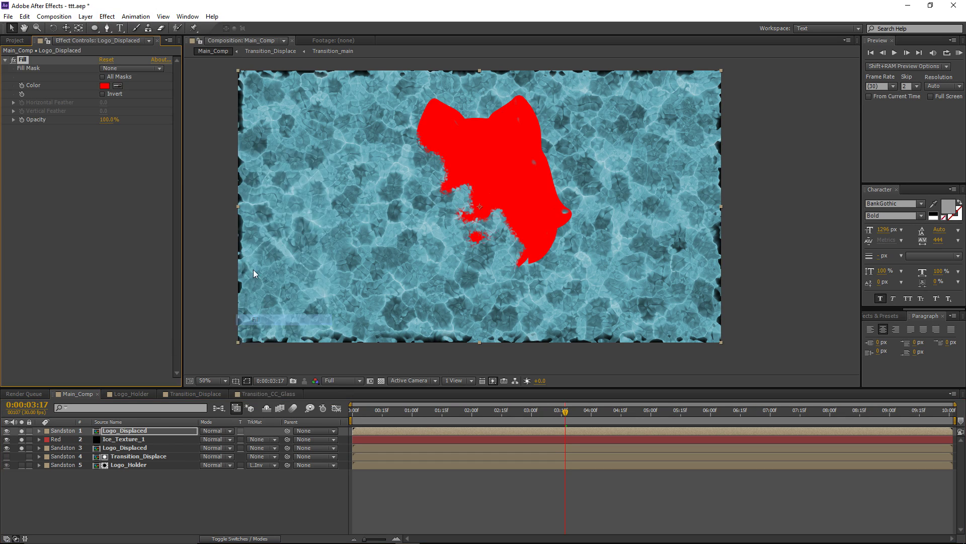
left_click(105, 86)
left_click(116, 356)
left_click_drag(107, 349, 76, 297)
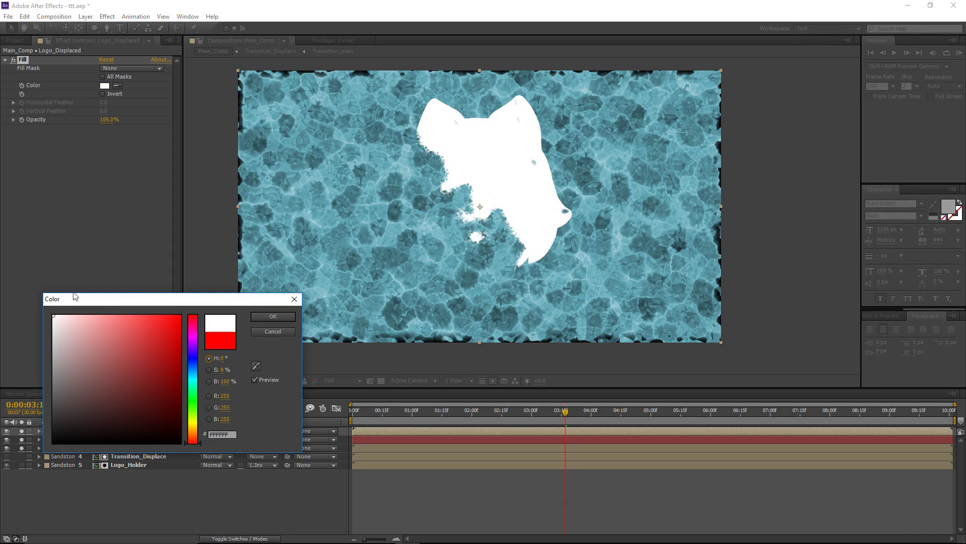
left_click(257, 316)
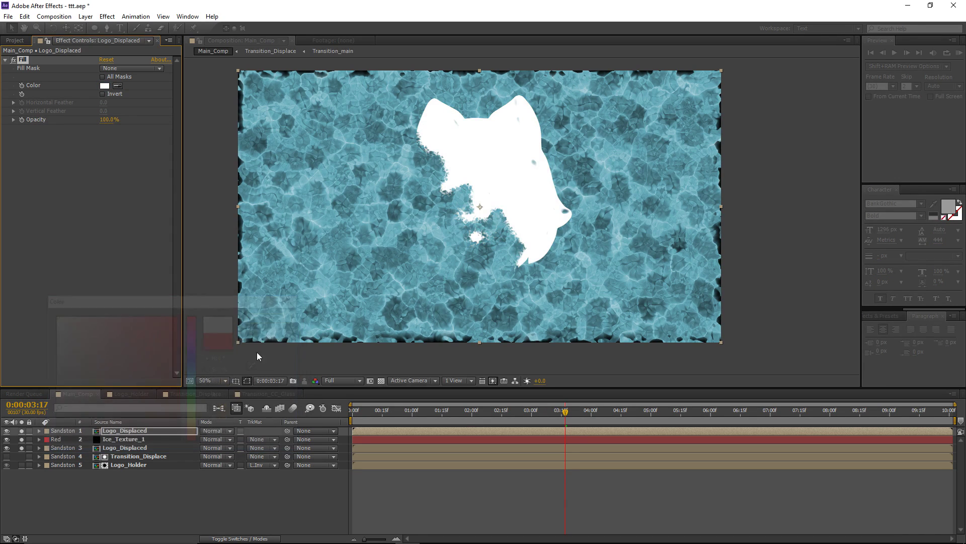
Set Ice_Texture_1 to use the white Logo_Displaced copy as its luma matte and change its blending mode to Add
left_click(122, 440)
left_click(250, 438)
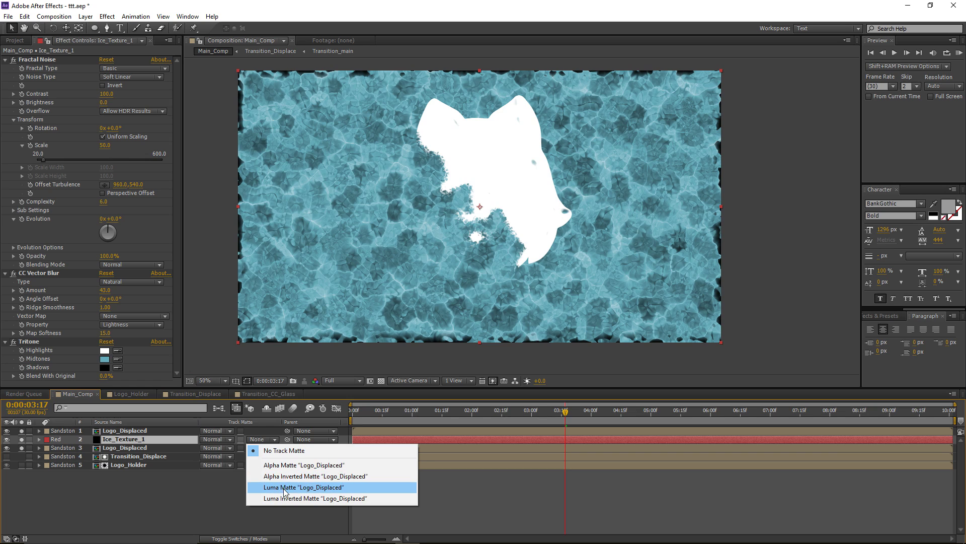
left_click(282, 488)
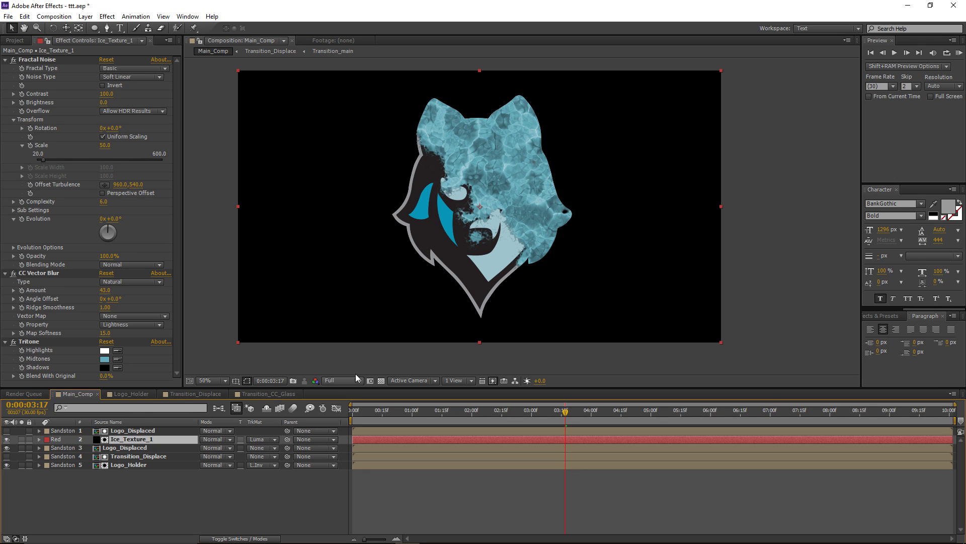
left_click(204, 441)
left_click(257, 210)
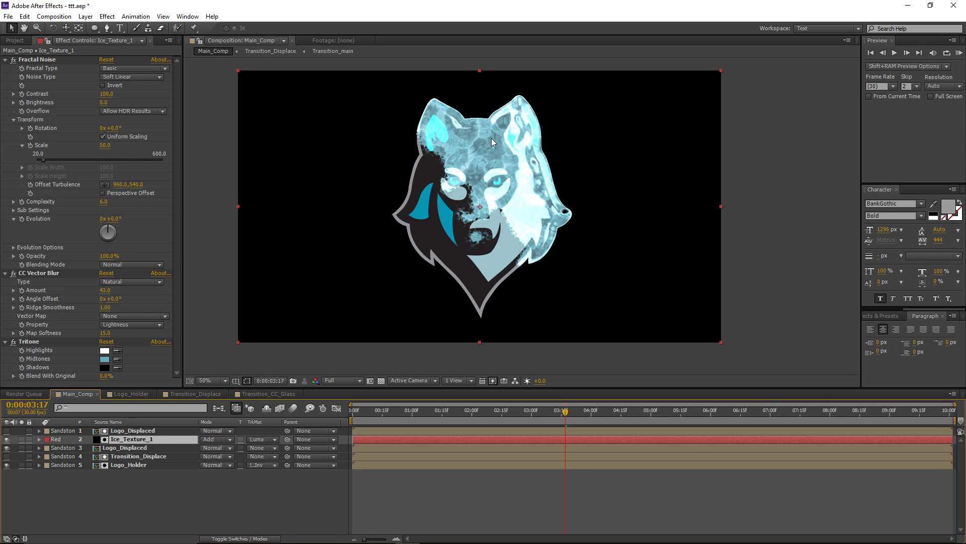
scroll(485, 146, "up", 2)
scroll(482, 144, "down", 2)
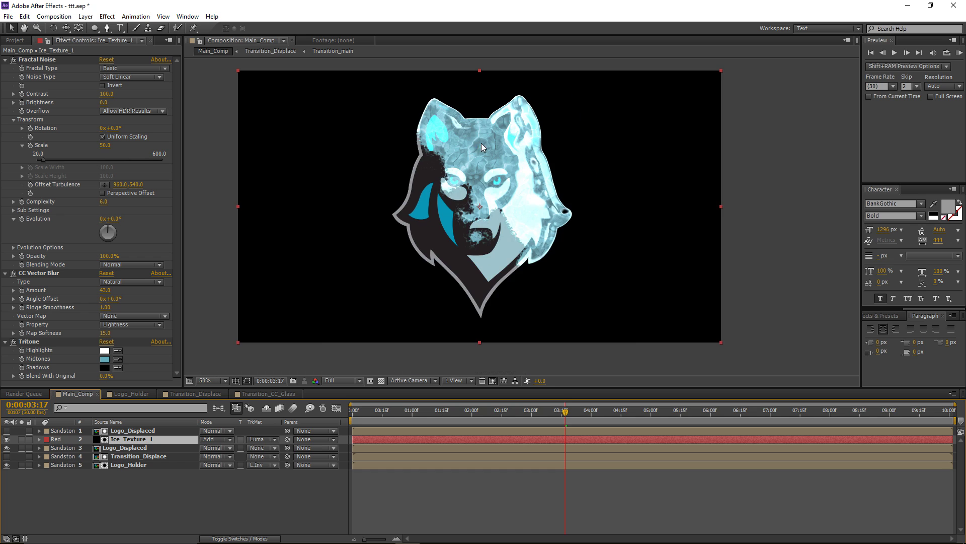
Apply Curves to the lower Logo_Displaced layer, solo it, and darken the shadows with a steeper contrast curve on the RGB channel
left_click(123, 449)
left_click(22, 448)
left_click(21, 448)
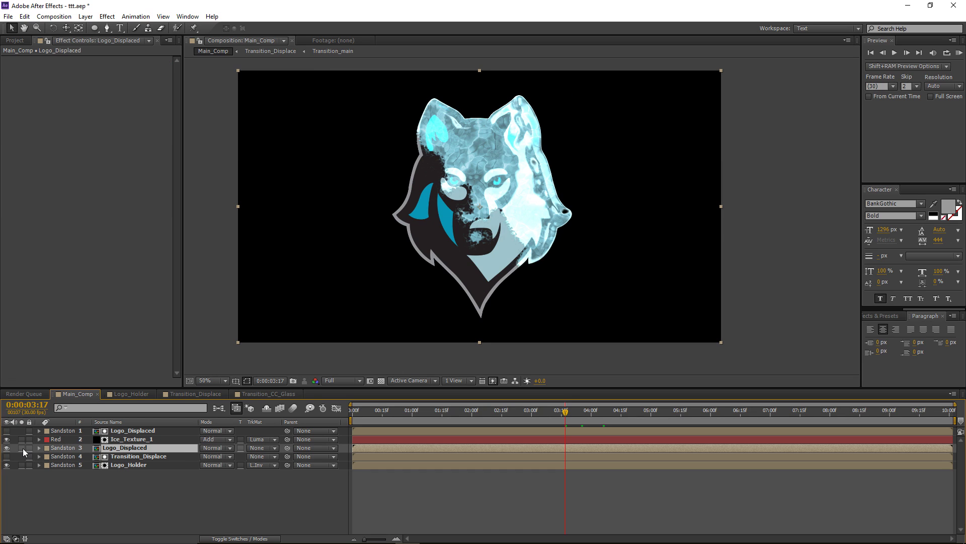
left_click(107, 16)
mouse_move(148, 110)
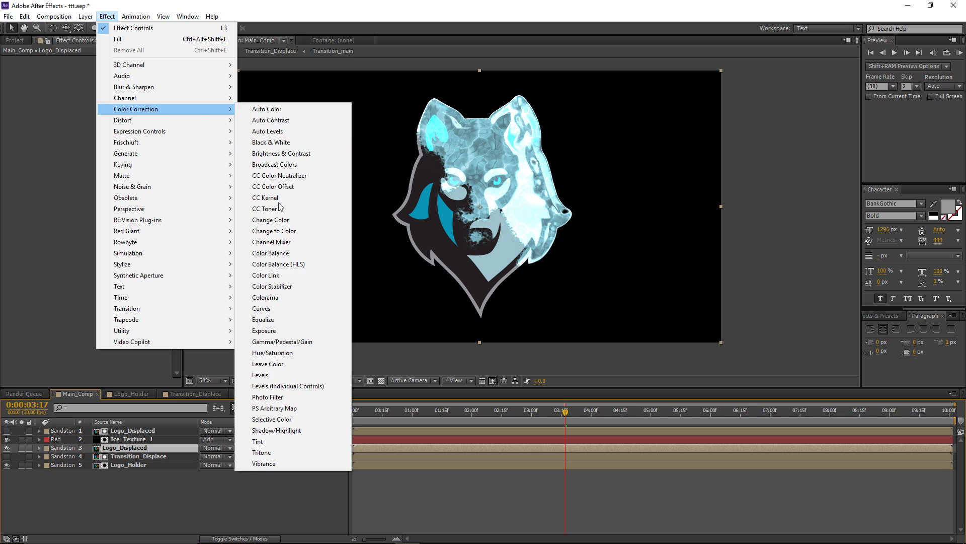
left_click(276, 312)
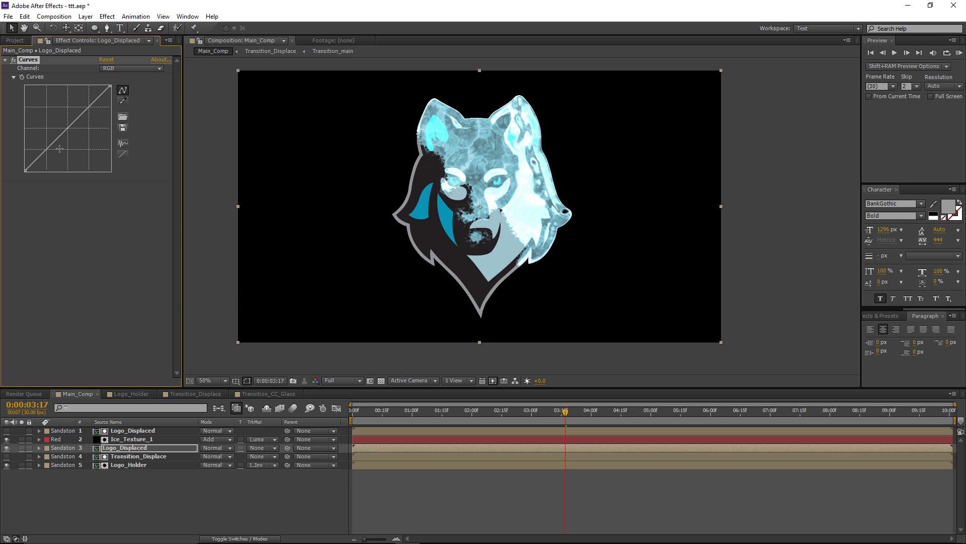
left_click_drag(44, 152, 62, 162)
left_click(21, 447)
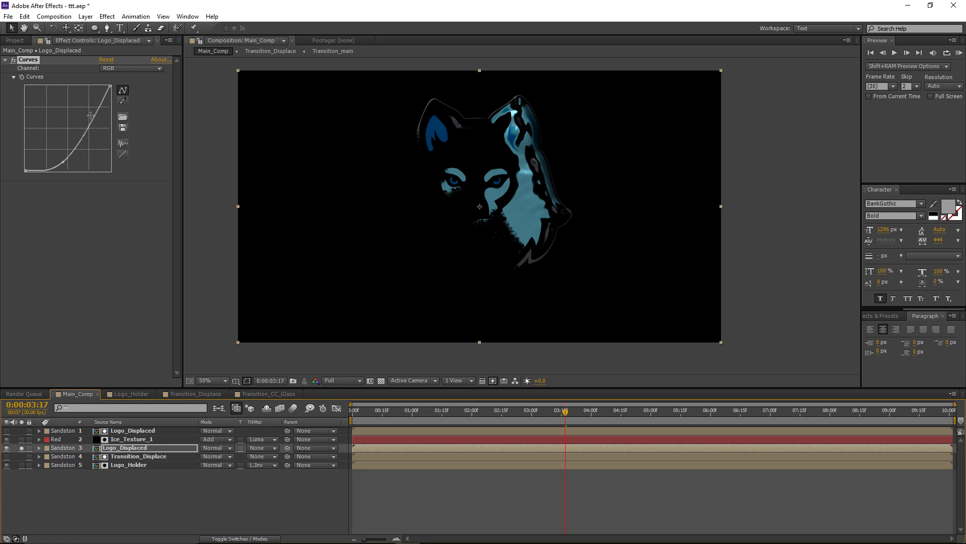
mouse_move(90, 115)
left_mouse_down()
mouse_move(87, 104)
mouse_move(92, 115)
left_mouse_up()
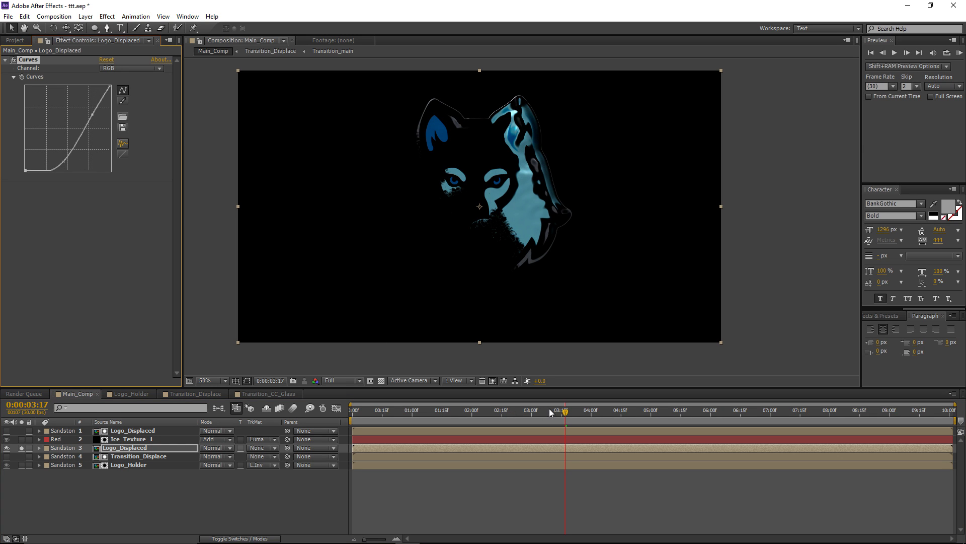
Reshape the lower Logo_Displaced layer's RGB curve into a smooth downward bow that darkens the midtones, unsolo the layer, and check the result at 0:00:03:25
left_click_drag(550, 412, 645, 418)
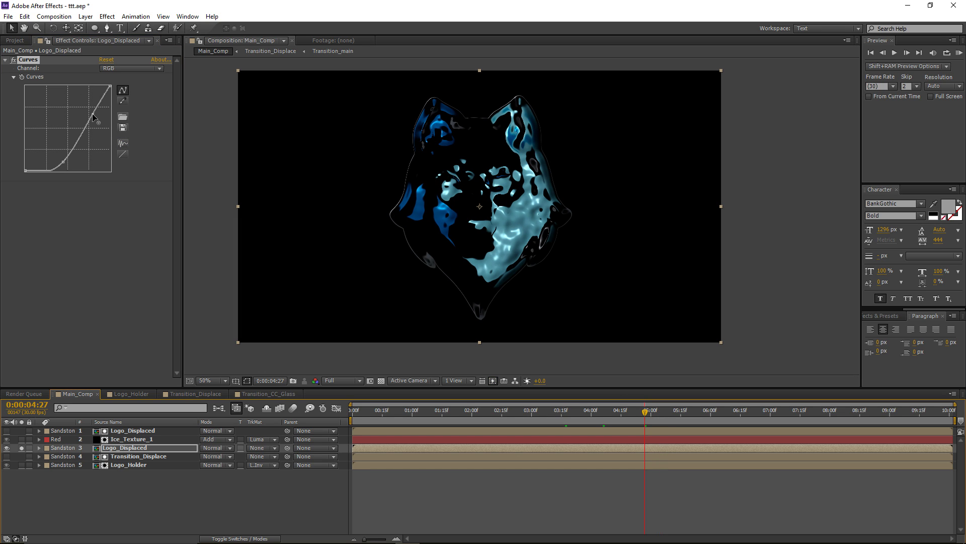
left_click_drag(93, 116, 99, 119)
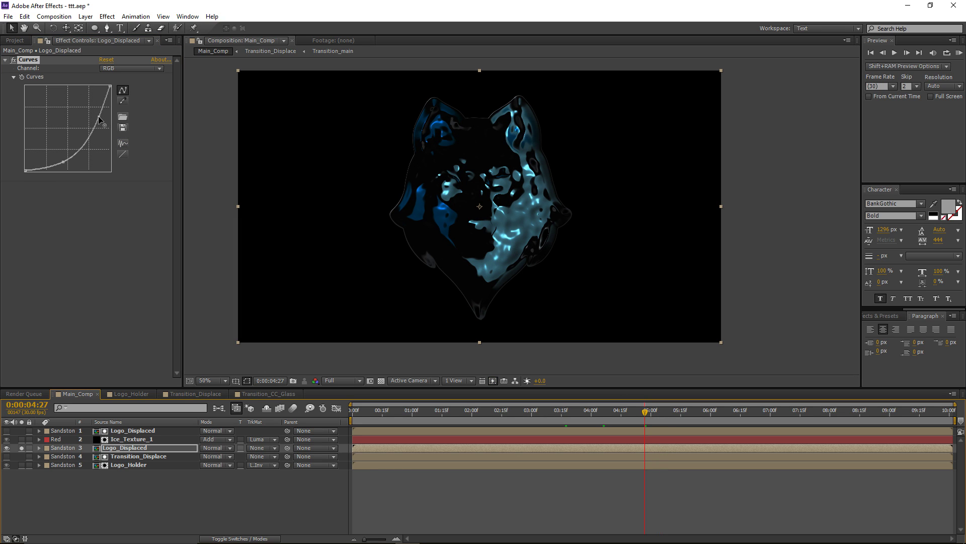
left_click_drag(63, 161, 65, 164)
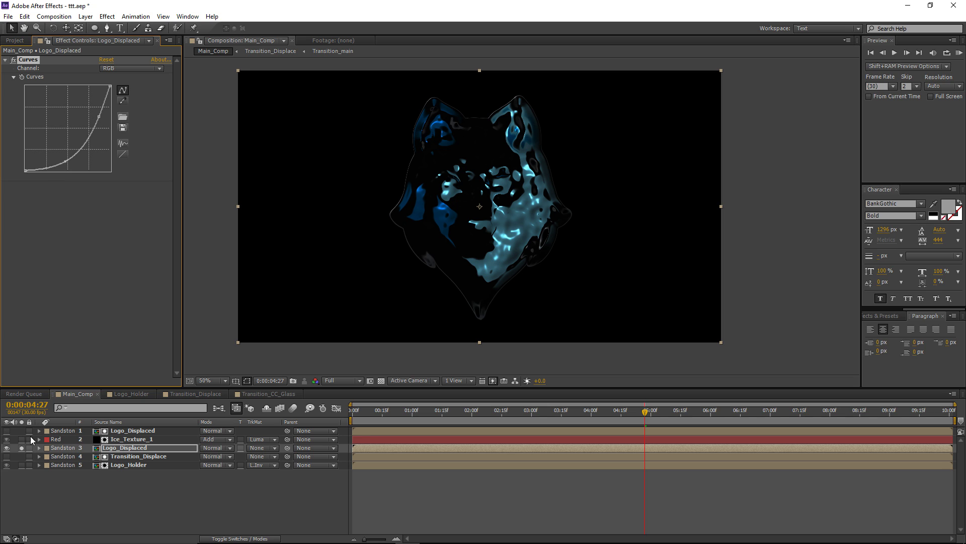
left_click(21, 448)
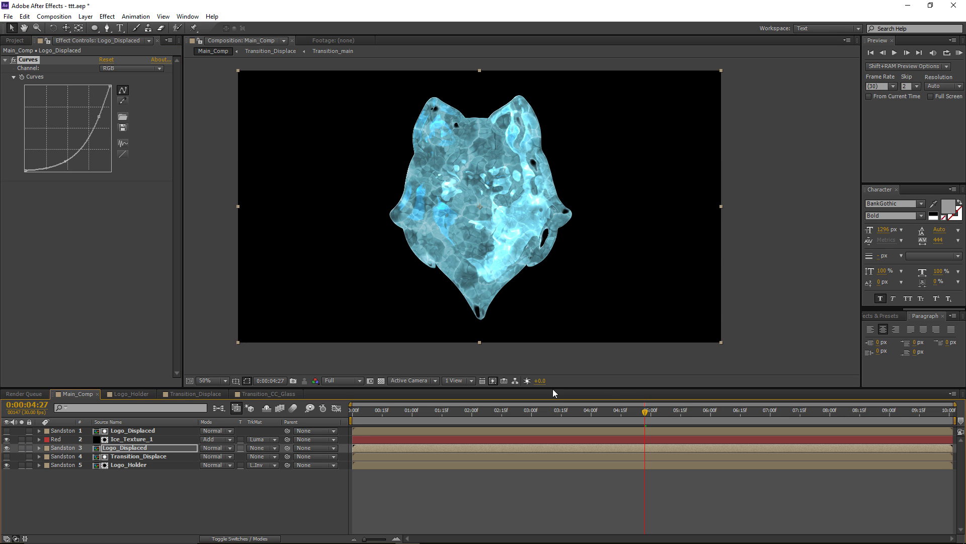
left_click_drag(642, 417, 580, 421)
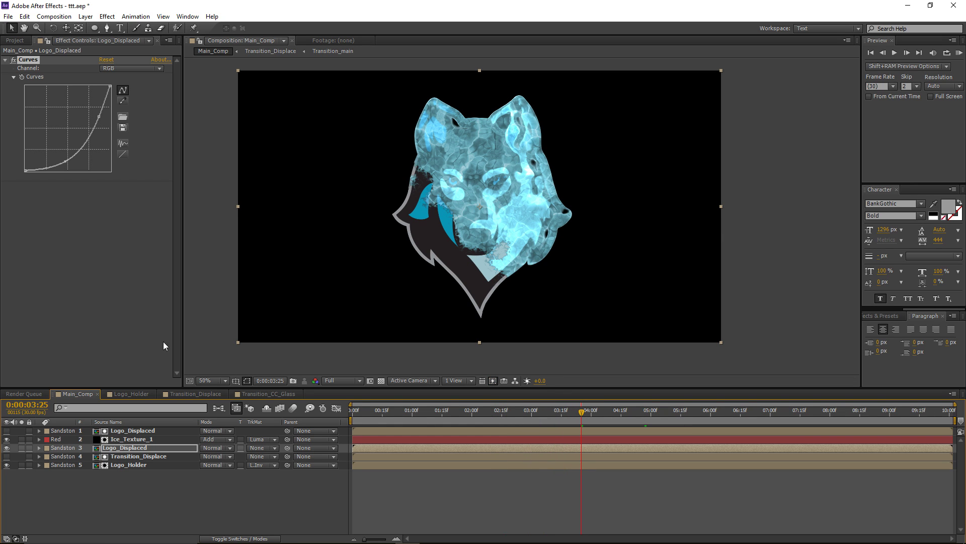
Duplicate Ice_Texture_1 together with its white Logo_Displaced matte and rename the upper texture copy Ice_Texture_2
left_click(130, 440)
left_click(133, 431, "shift")
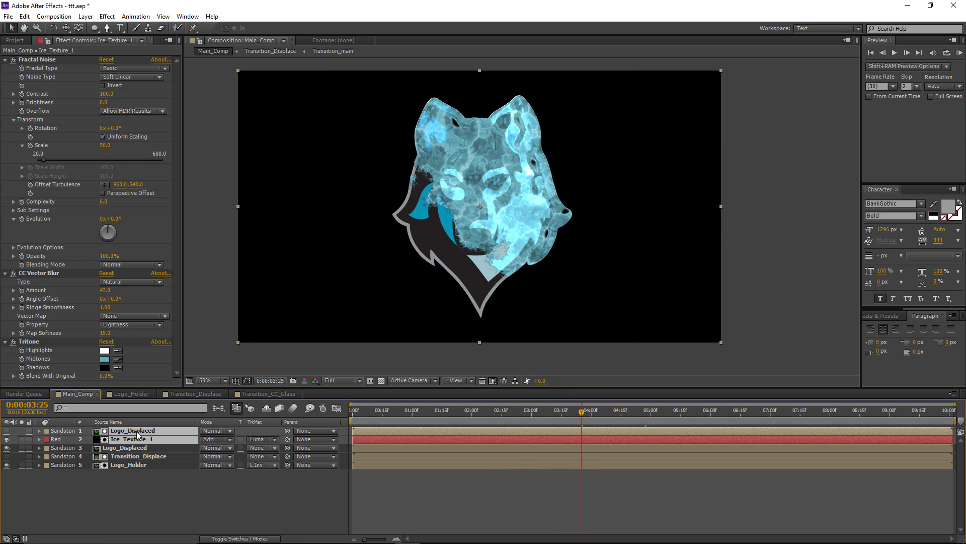
key("ctrl+d")
left_click(148, 440)
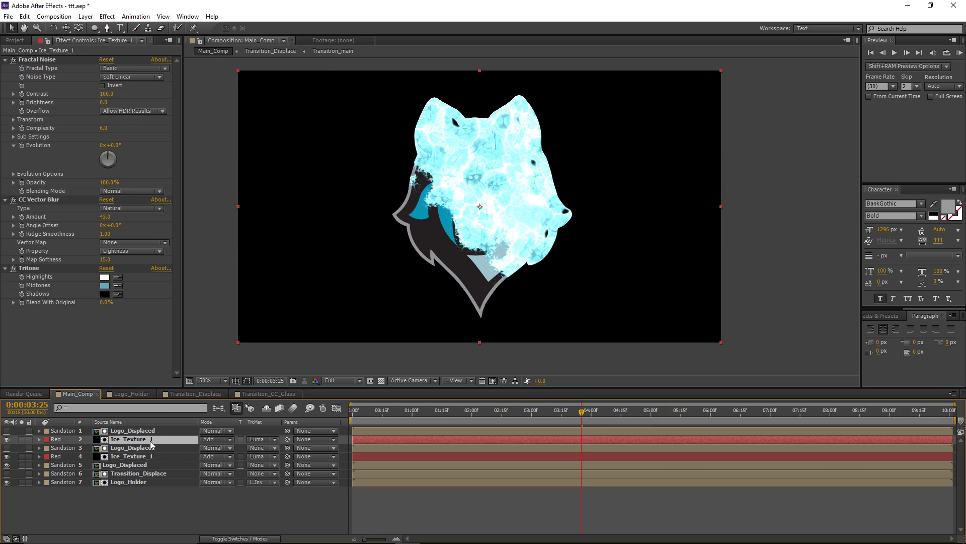
key("Return")
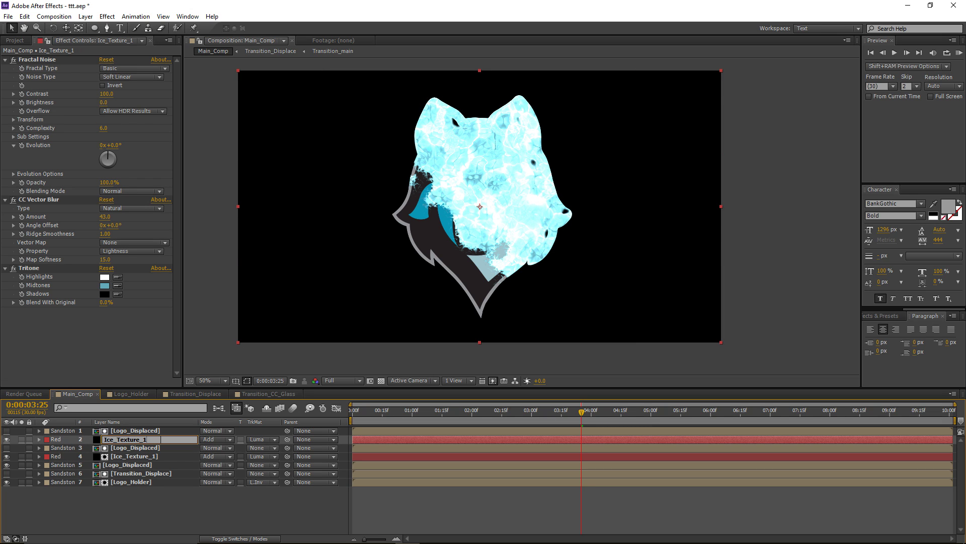
type("2")
key("Return")
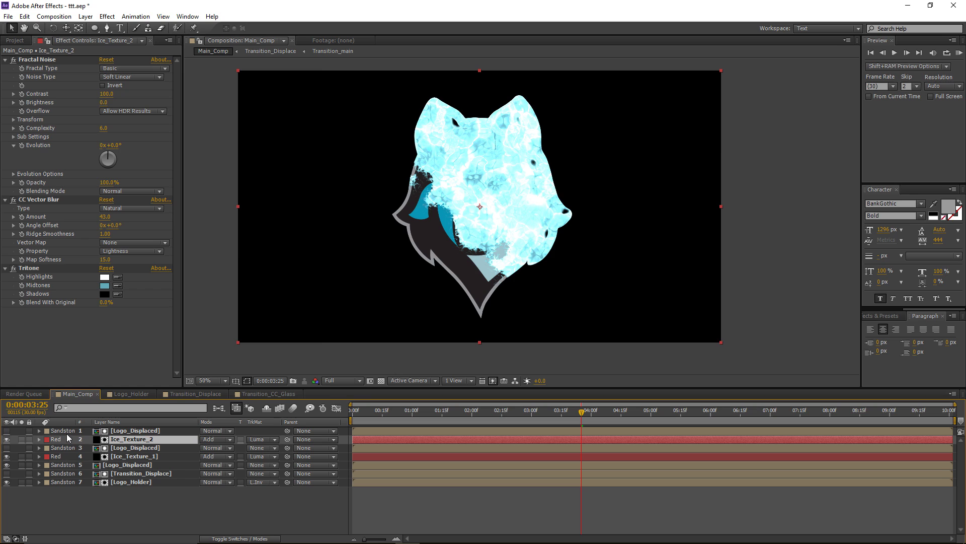
Solo Ice_Texture_2 and set its CC Vector Blur Amount to 15 and its Fractal Noise Scale to 15
left_click(21, 439)
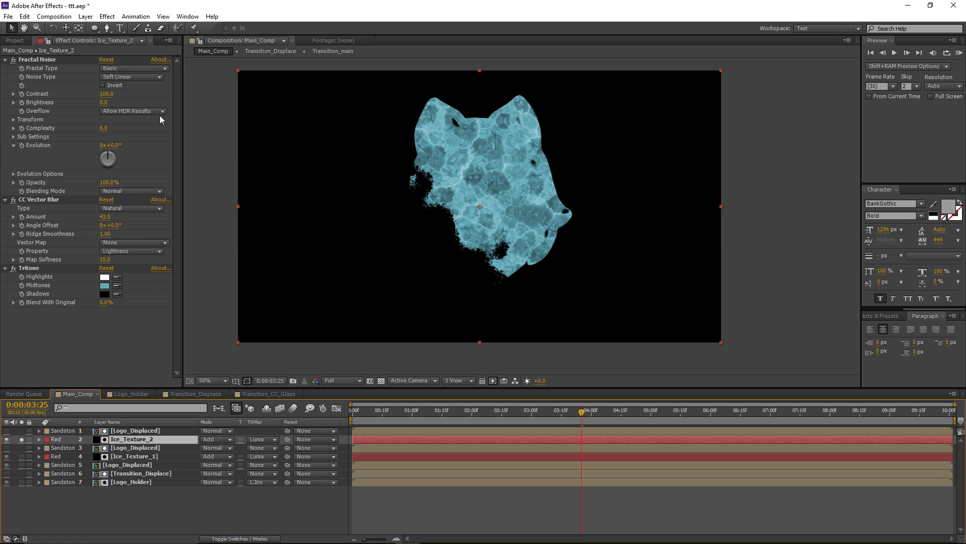
key("period")
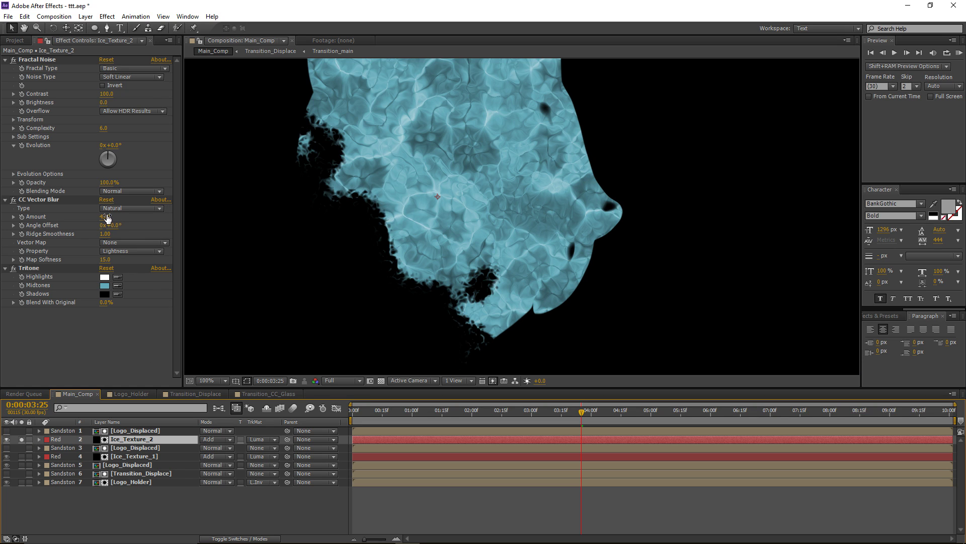
left_click(107, 217)
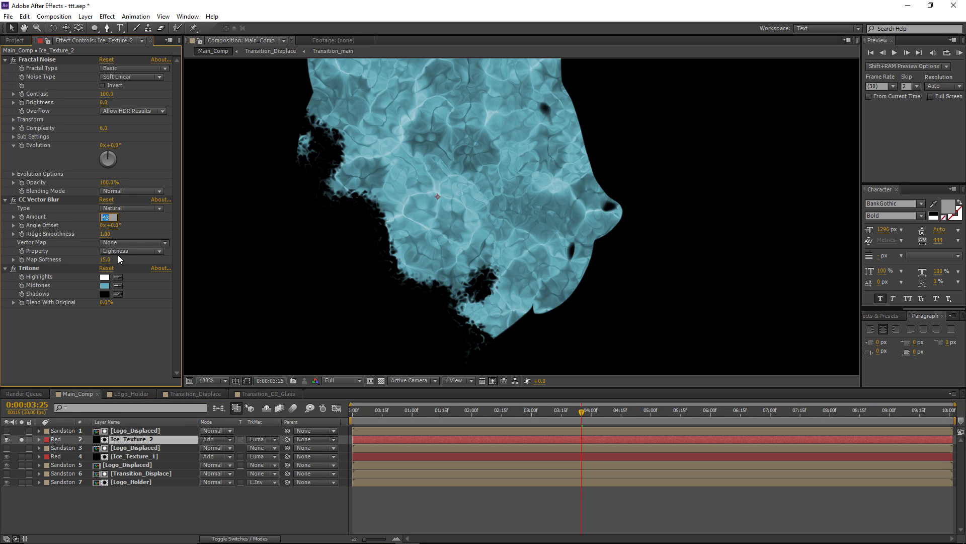
type("15")
key("Return")
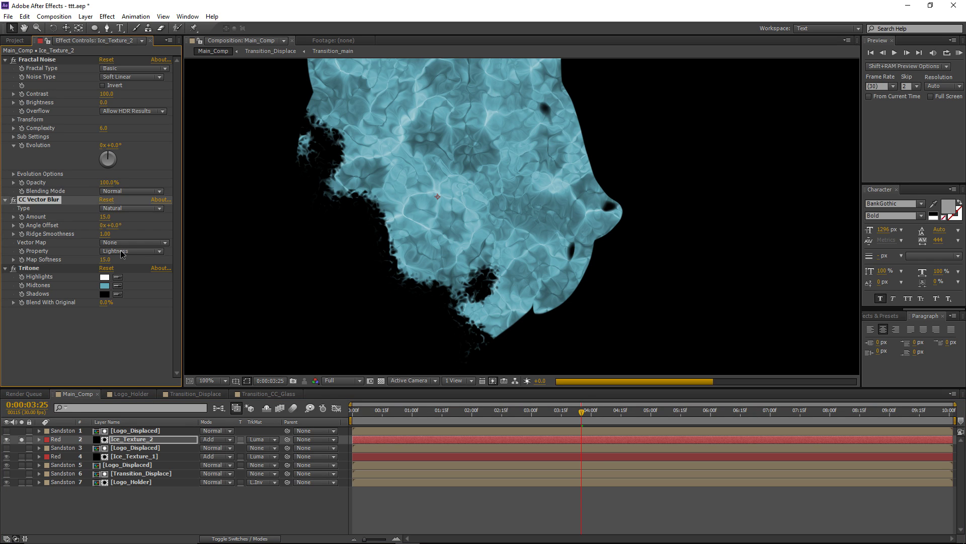
left_click(14, 119)
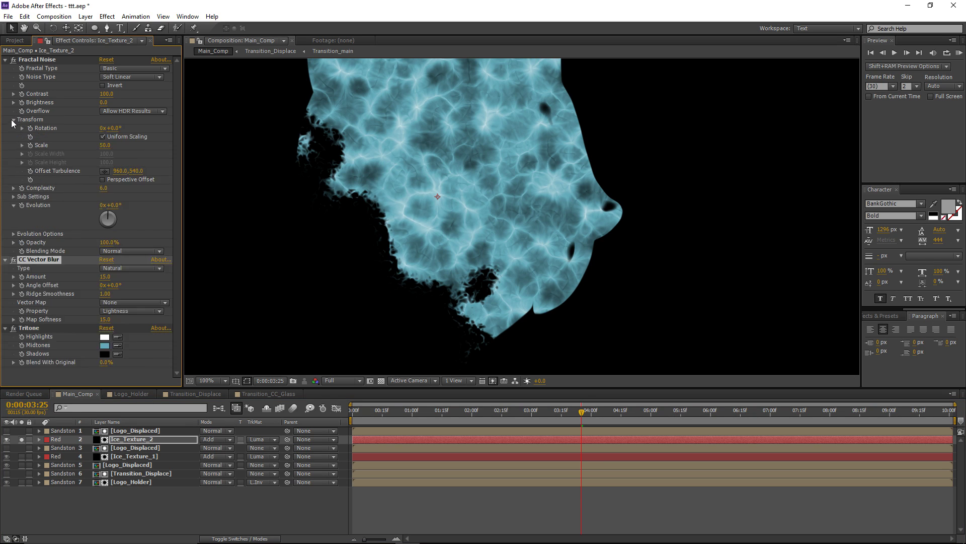
left_click(105, 145)
type("15")
key("Return")
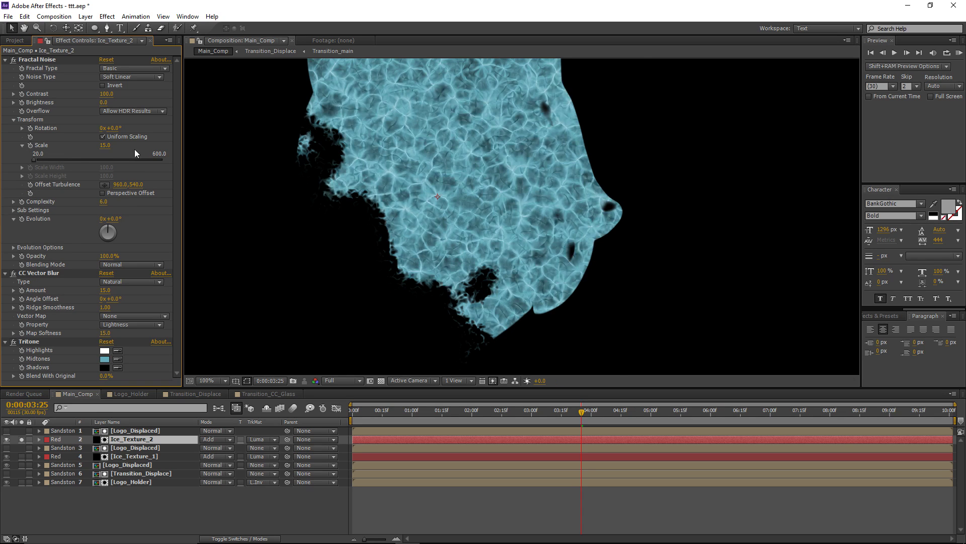
Refine the Ice_Texture_2 pattern by lowering the Fractal Noise Scale to 7 and the CC Vector Blur Amount to 12
scroll(372, 134, "up", 2)
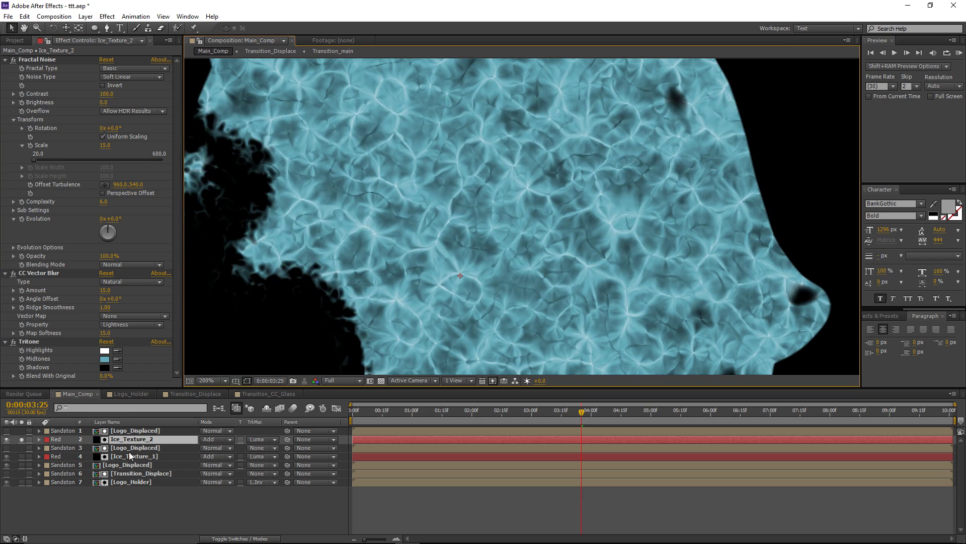
left_click_drag(318, 309, 340, 317)
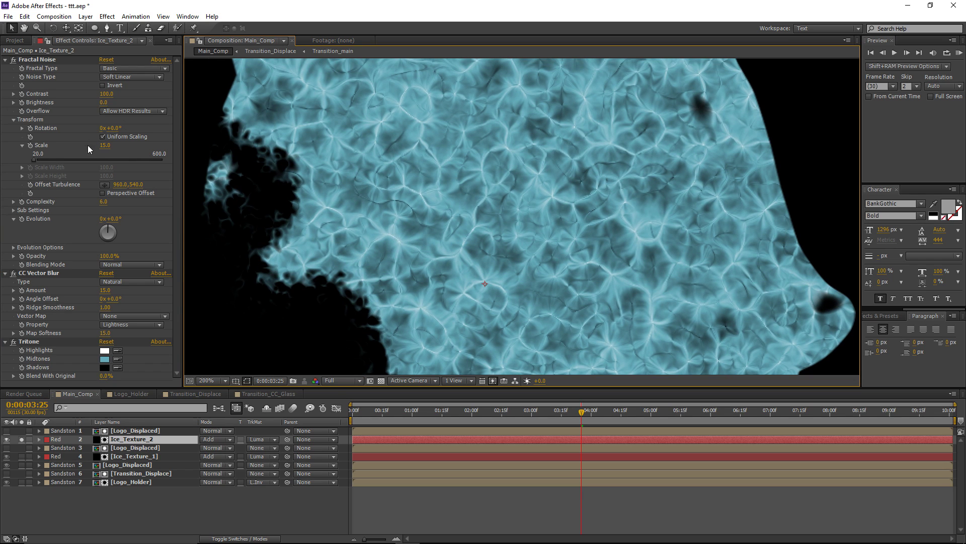
left_click_drag(105, 149, 102, 147)
left_click_drag(110, 291, 107, 292)
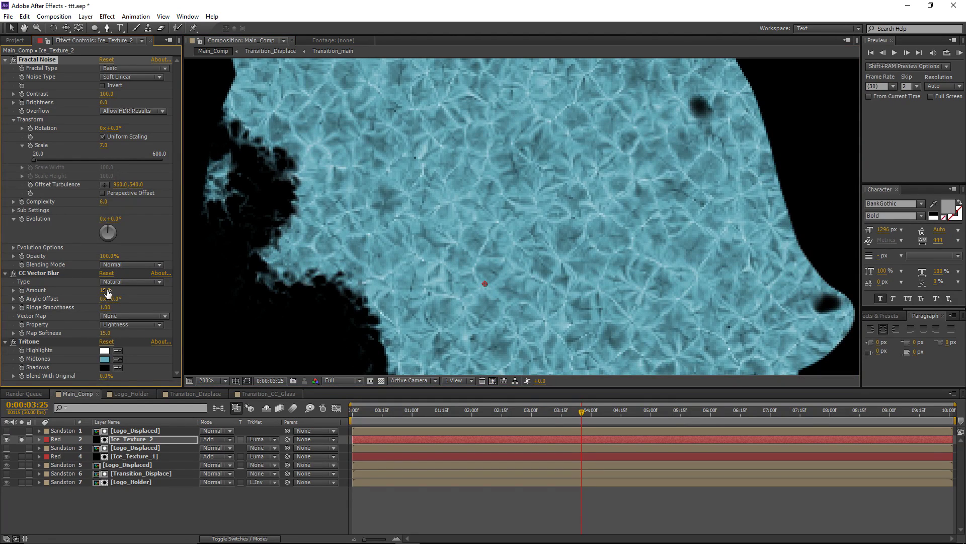
key("Return")
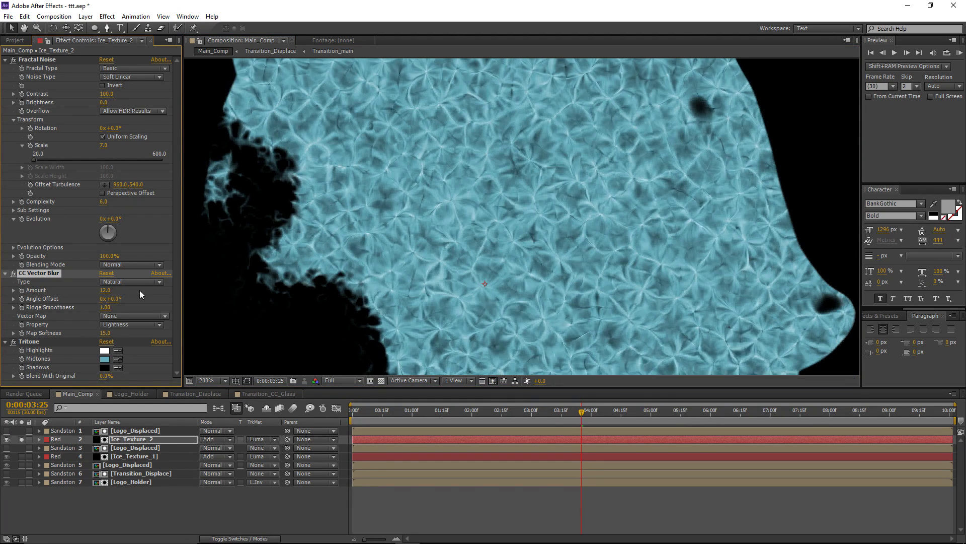
key("comma")
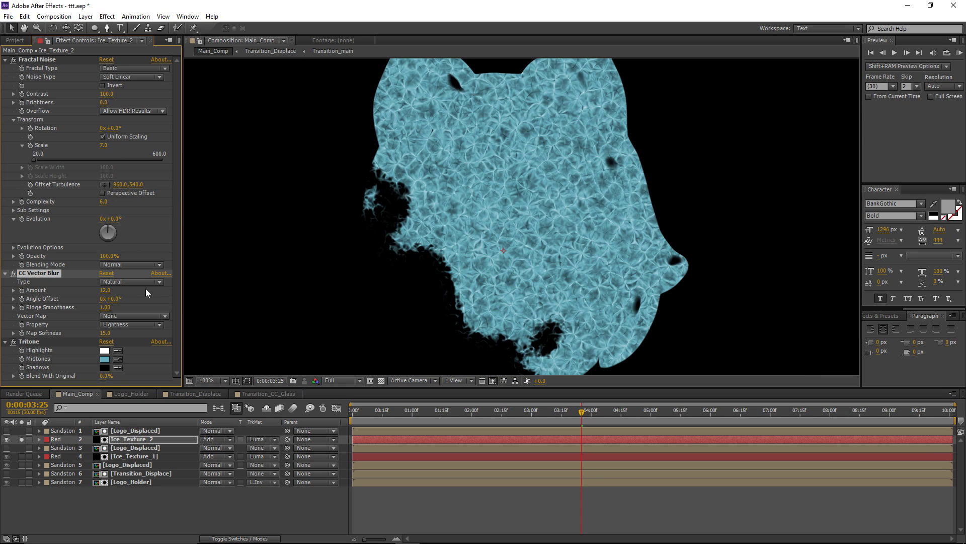
left_click_drag(393, 216, 379, 210)
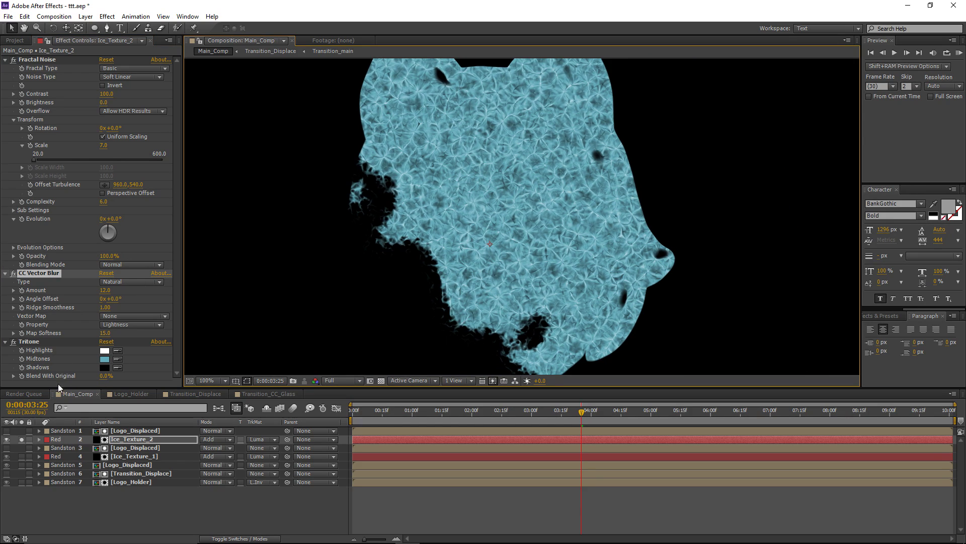
Check Ice_Texture_2 in the full composite, solo it again, and remove its Tritone effect
left_click(21, 439)
key("comma")
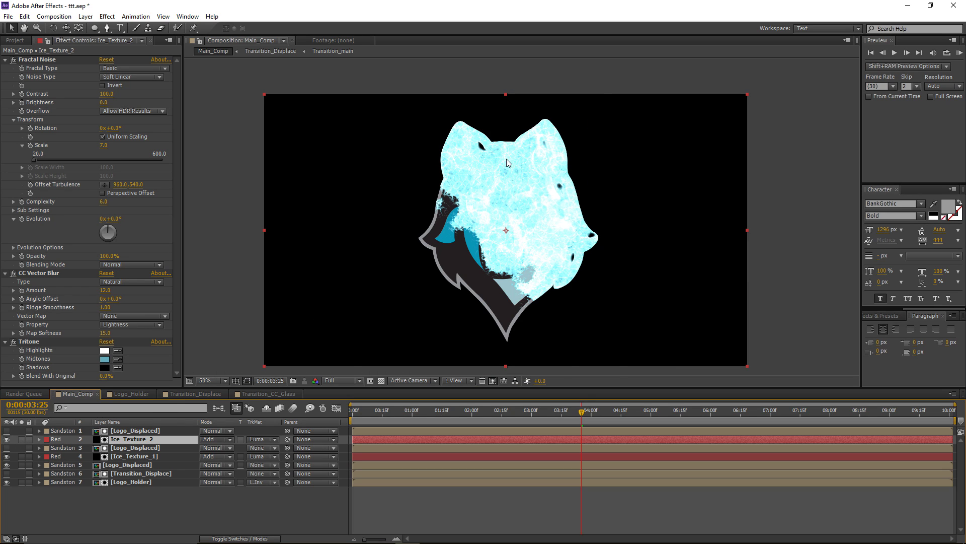
key("period")
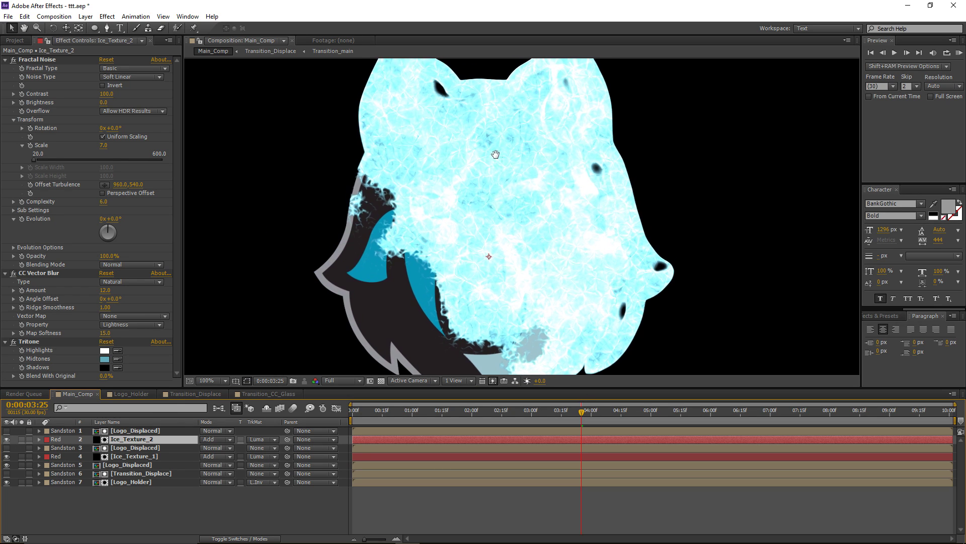
key("comma")
key("period")
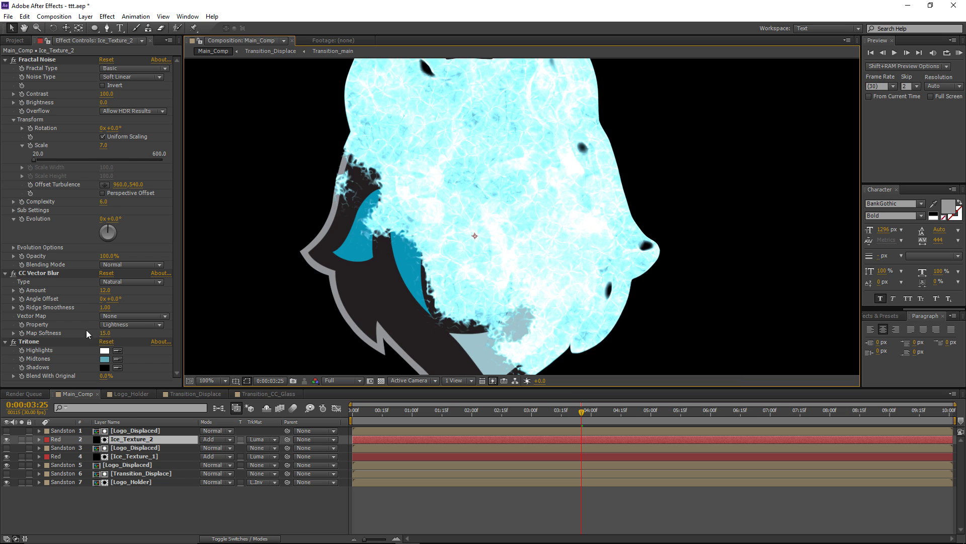
left_click(21, 439)
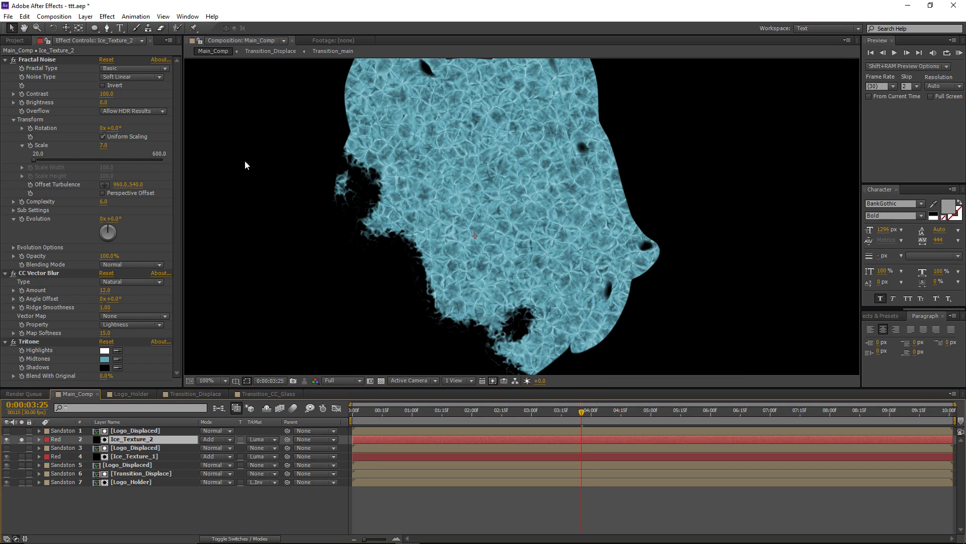
left_click(30, 343)
key("Delete")
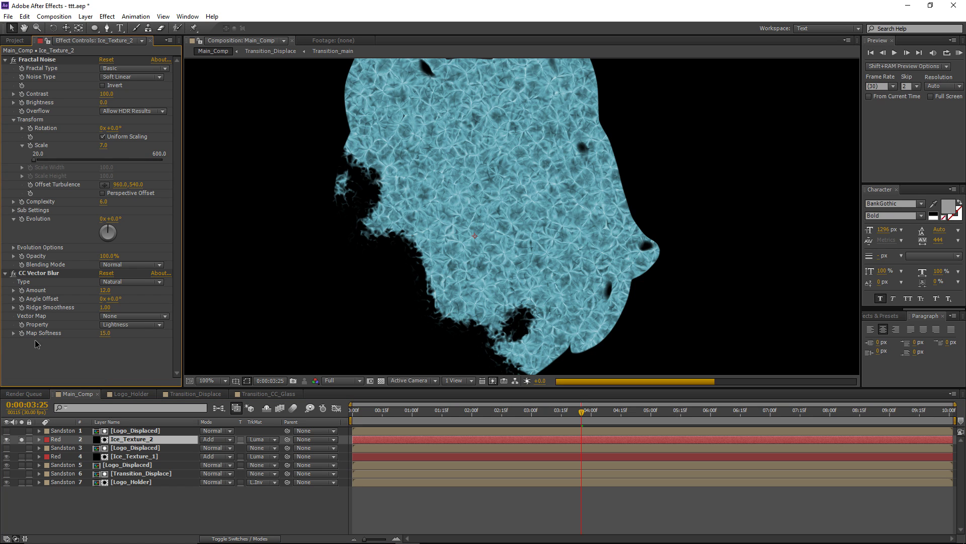
Add a second Fractal Noise effect to Ice_Texture_2 and set that effect's blending mode to Multiply
left_click(107, 16)
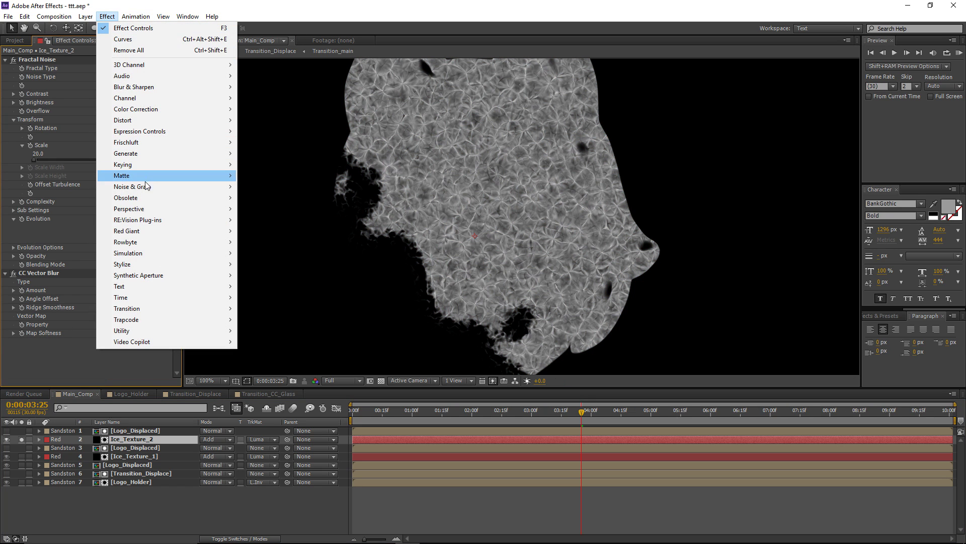
mouse_move(169, 186)
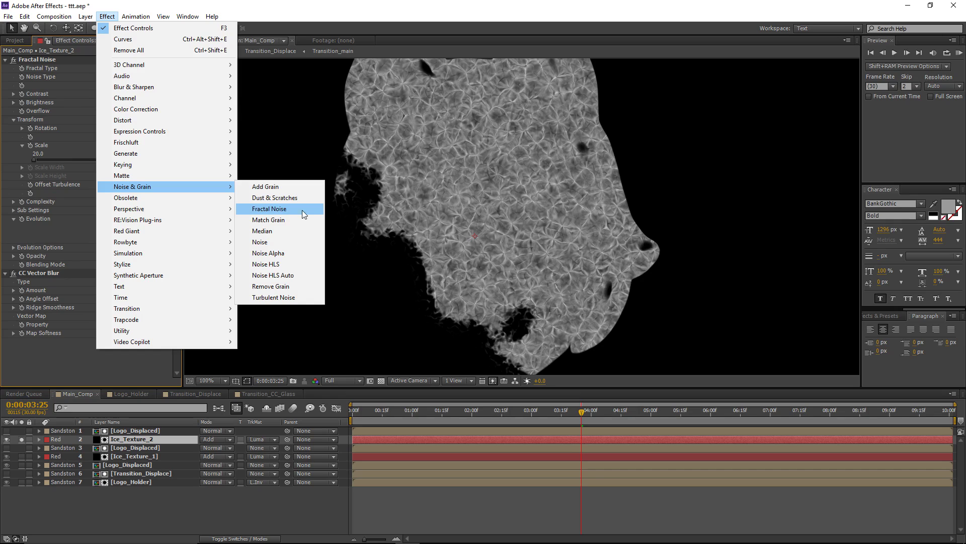
left_click(276, 211)
left_click(128, 440)
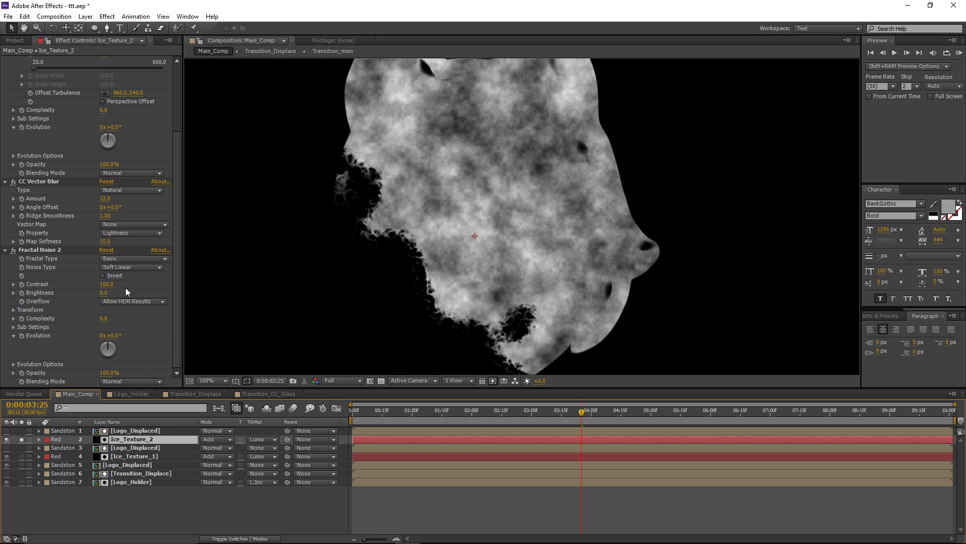
left_click(35, 250)
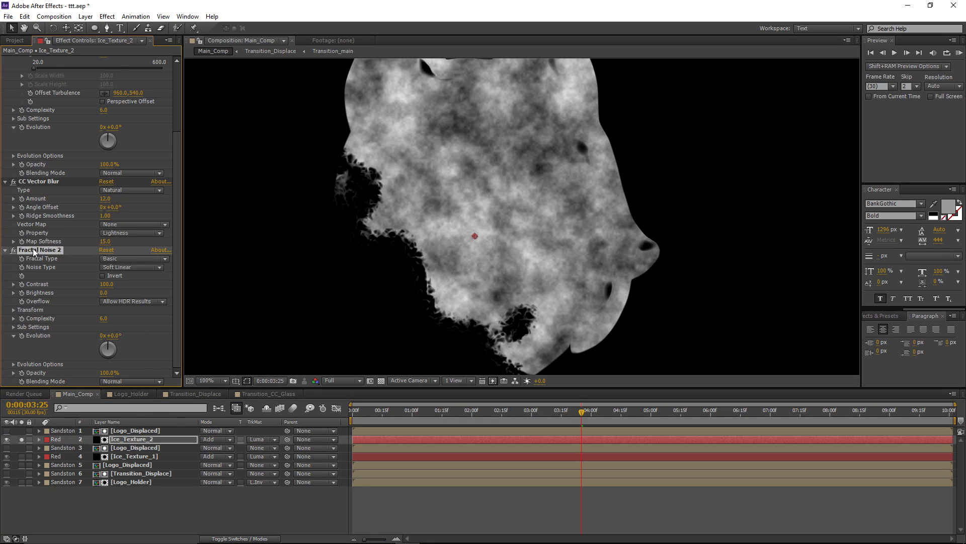
left_click(129, 379)
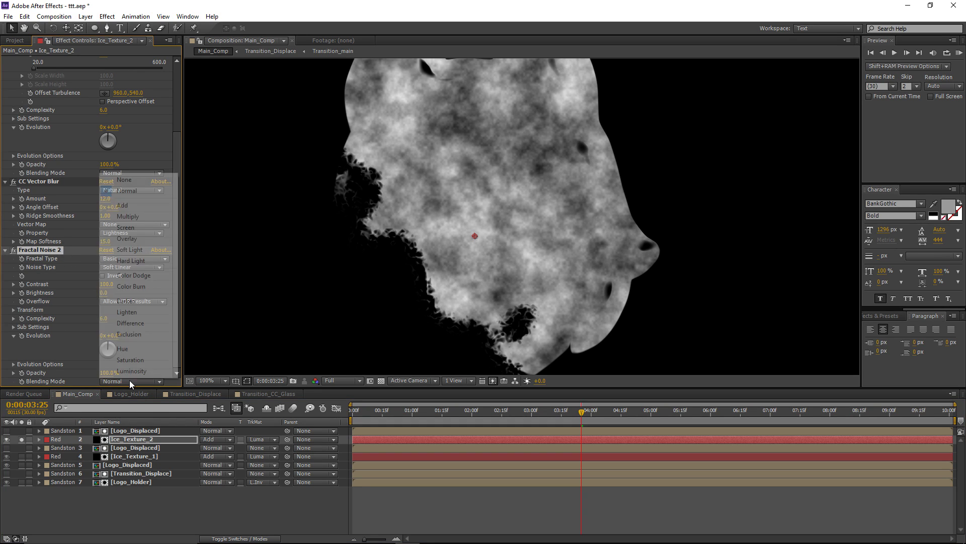
left_click(138, 216)
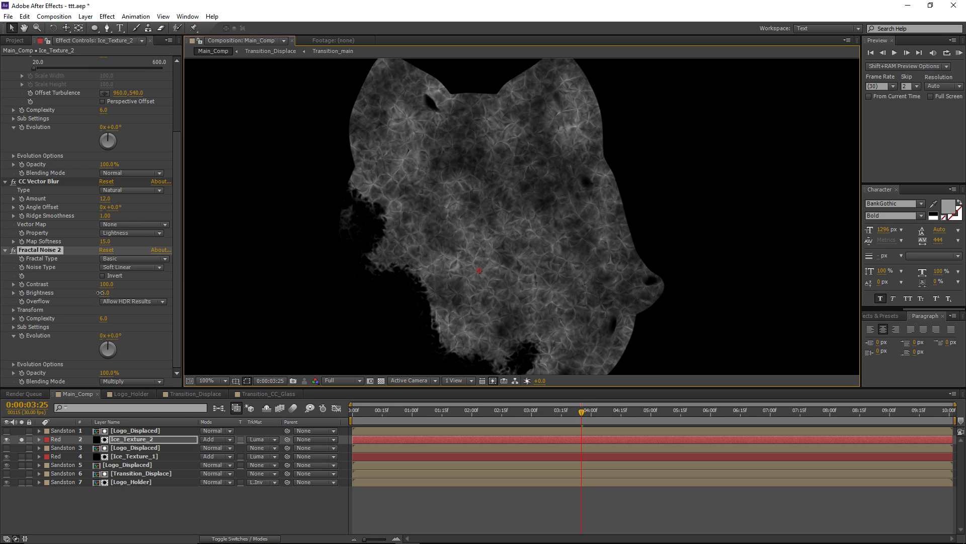
Set Fractal Noise 2 on Ice_Texture_2 to a Contrast of 135 and a Brightness of -35
left_click_drag(100, 293, 91, 293)
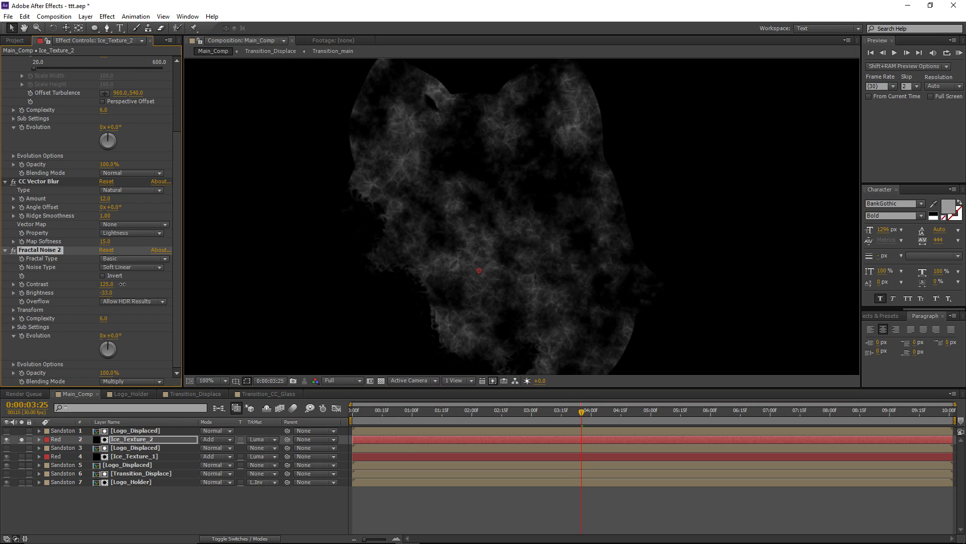
left_click_drag(108, 294, 113, 295)
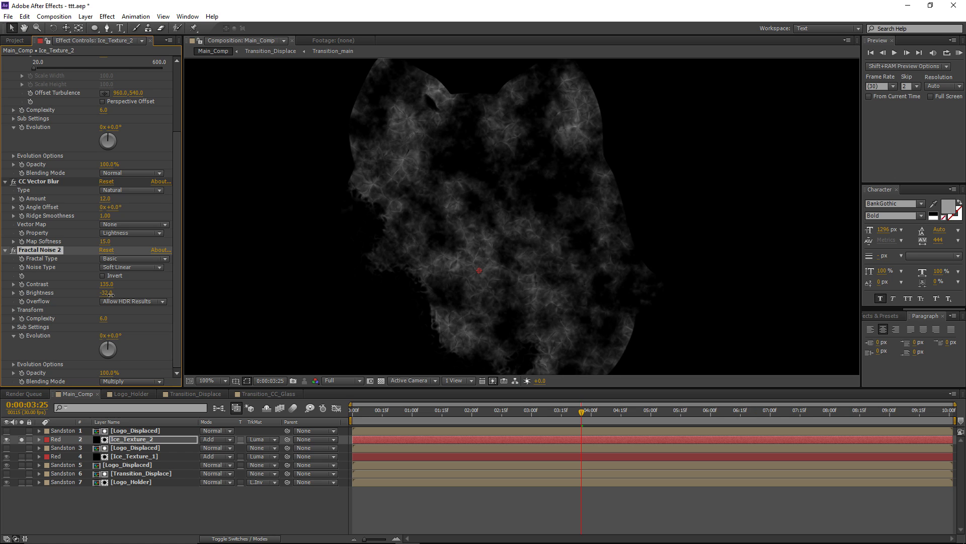
scroll(506, 282, "down", 4)
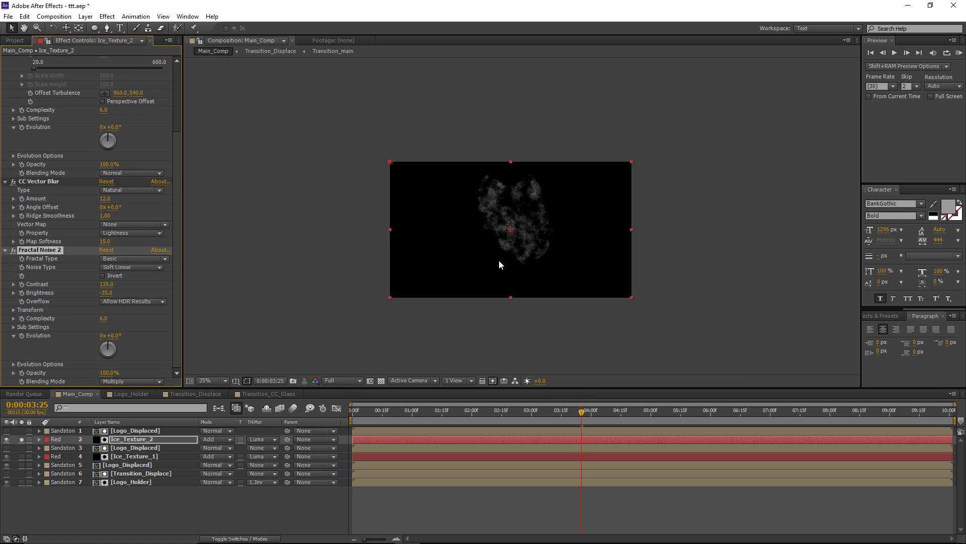
Unsolo Ice_Texture_2 and inspect the full composite up close and at full size around 0:00:04:29
scroll(488, 252, "up", 2)
left_click(22, 439)
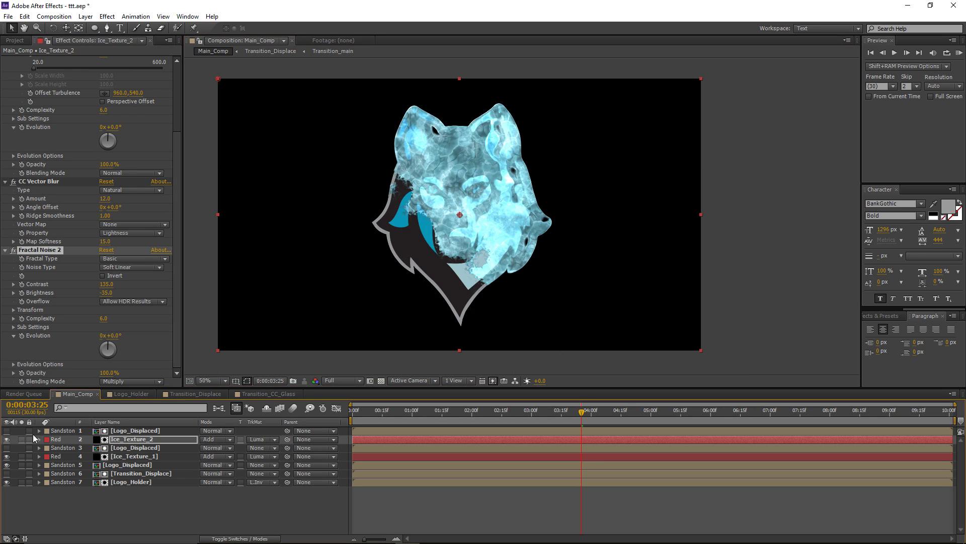
scroll(399, 217, "up", 2)
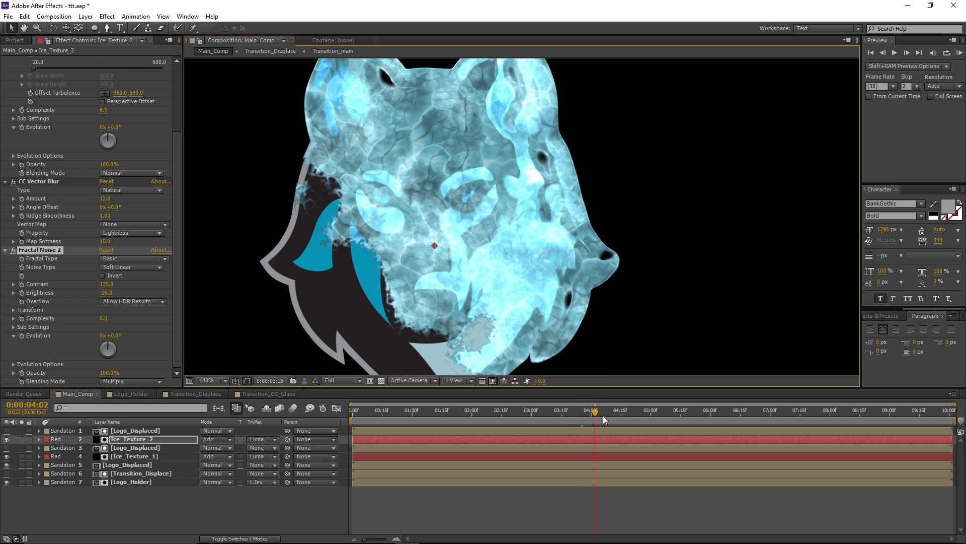
left_click_drag(603, 415, 649, 412)
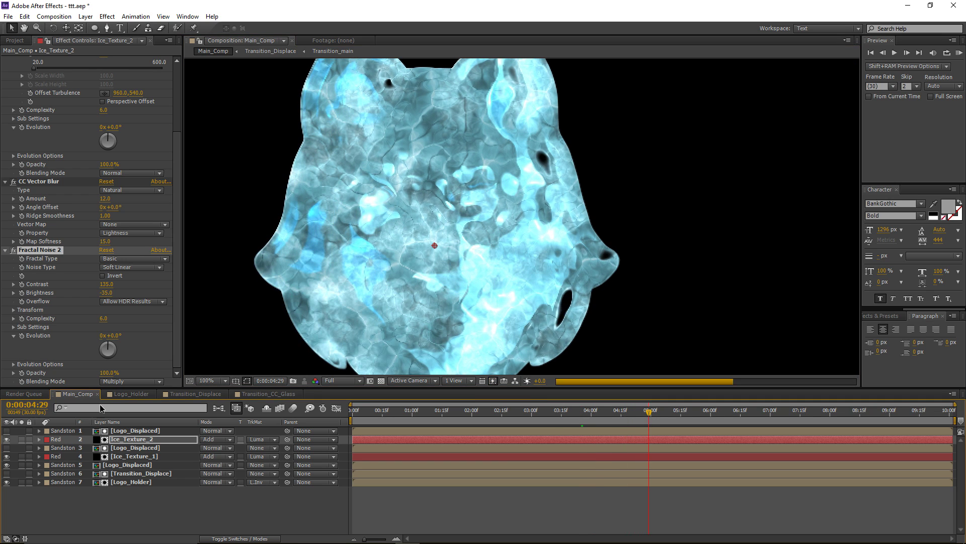
scroll(444, 246, "down", 2)
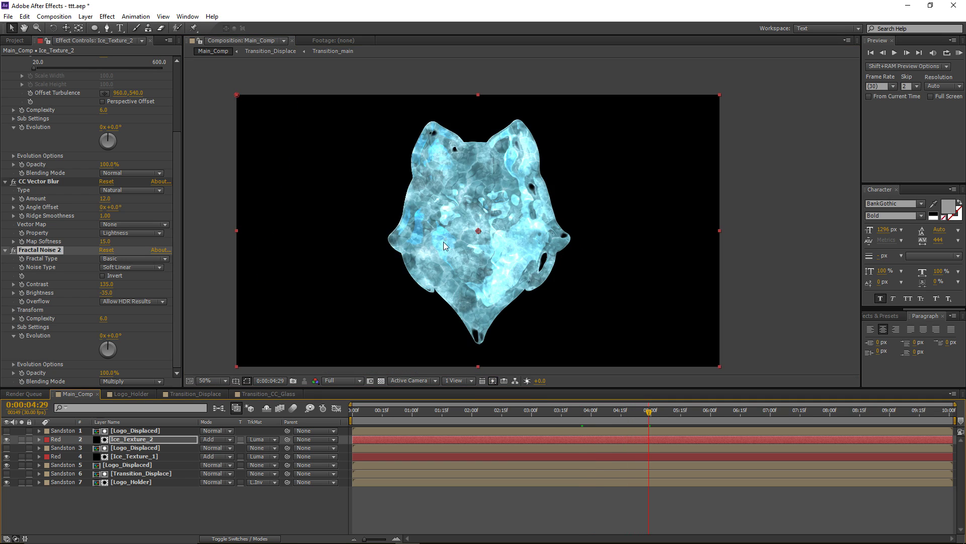
Compare the composite with and without Ice_Texture_2 by repeatedly switching the layer's visibility, leaving it visible
left_click(6, 439)
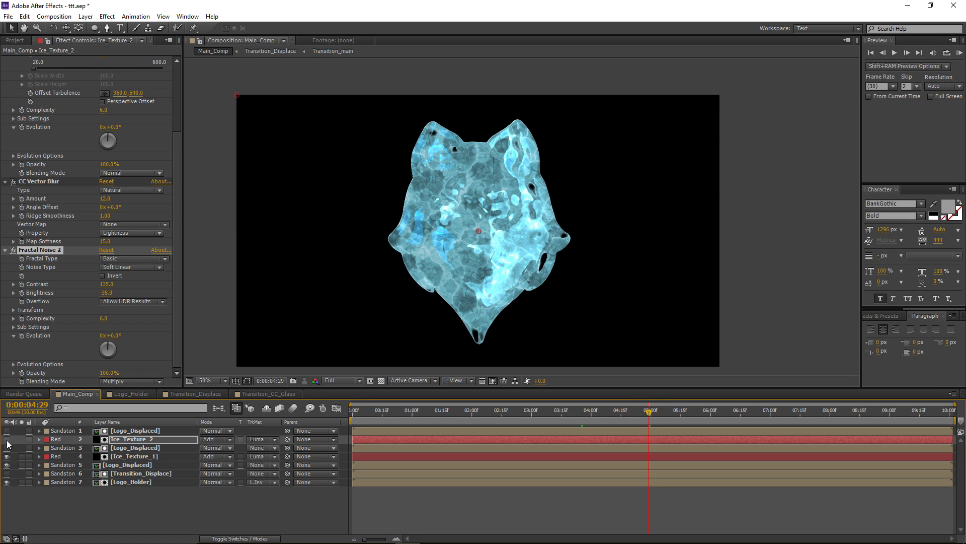
left_click(6, 440)
left_click(7, 440)
left_click(6, 440)
left_click(7, 440)
left_click(6, 439)
left_click(7, 440)
left_click(6, 439)
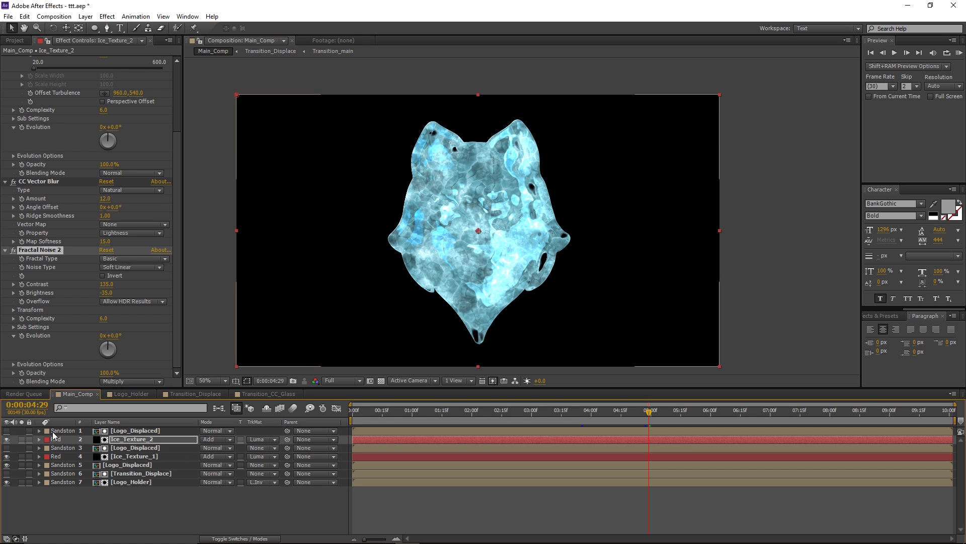
Add a Tritone effect to Ice_Texture_2 and set its midtones to a bright sky blue
left_click(53, 437)
left_click(107, 16)
mouse_move(211, 109)
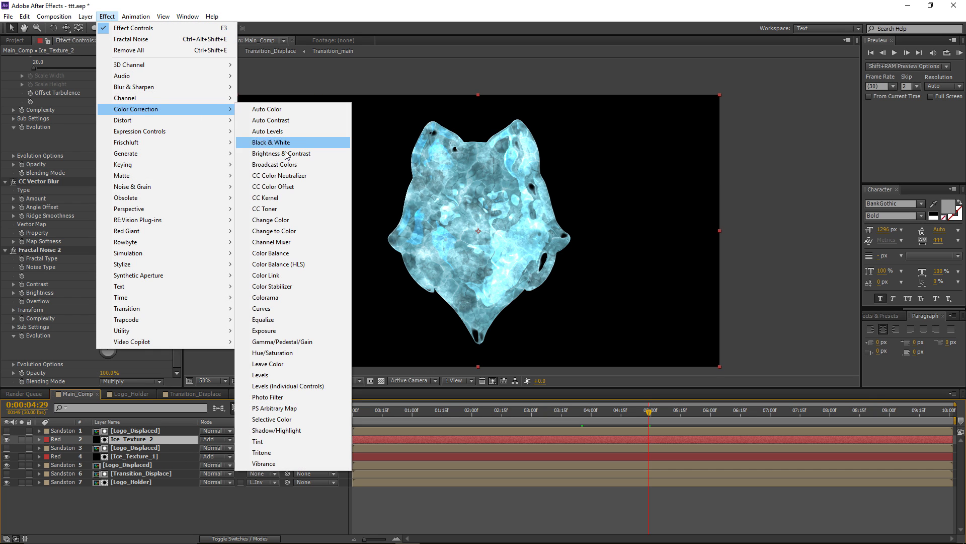
left_click(260, 452)
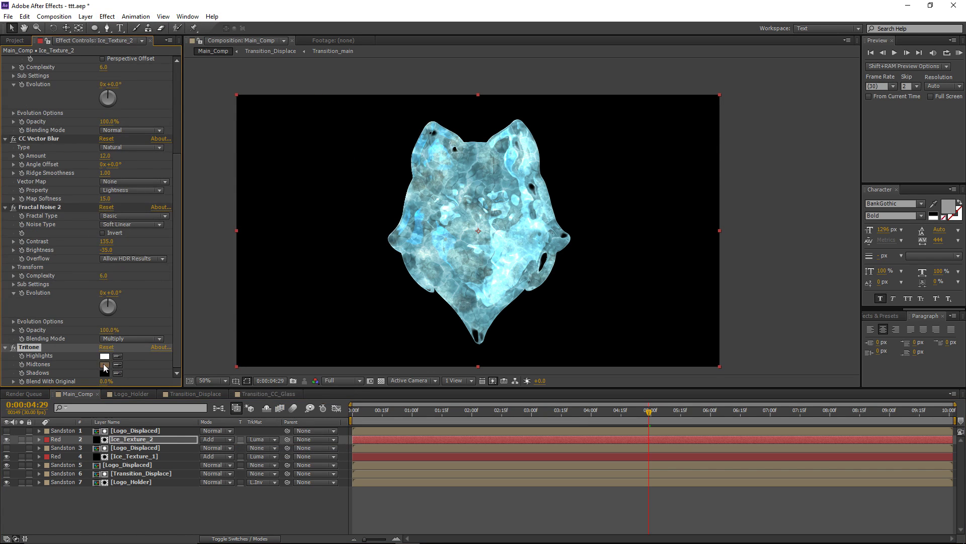
left_click(104, 364)
left_click_drag(192, 403, 192, 373)
mouse_move(166, 324)
left_mouse_down()
mouse_move(132, 367)
mouse_move(164, 344)
mouse_move(163, 330)
left_mouse_up()
left_click(274, 317)
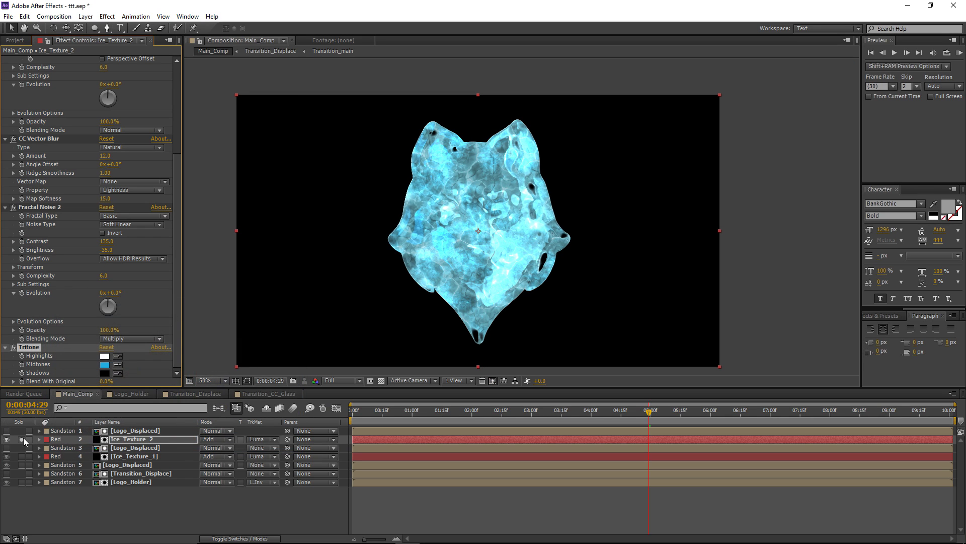
Solo Ice_Texture_2 and add a Glow effect with a Glow Threshold of 36.5% and a Glow Radius of 110
left_click(22, 439)
left_click(101, 16)
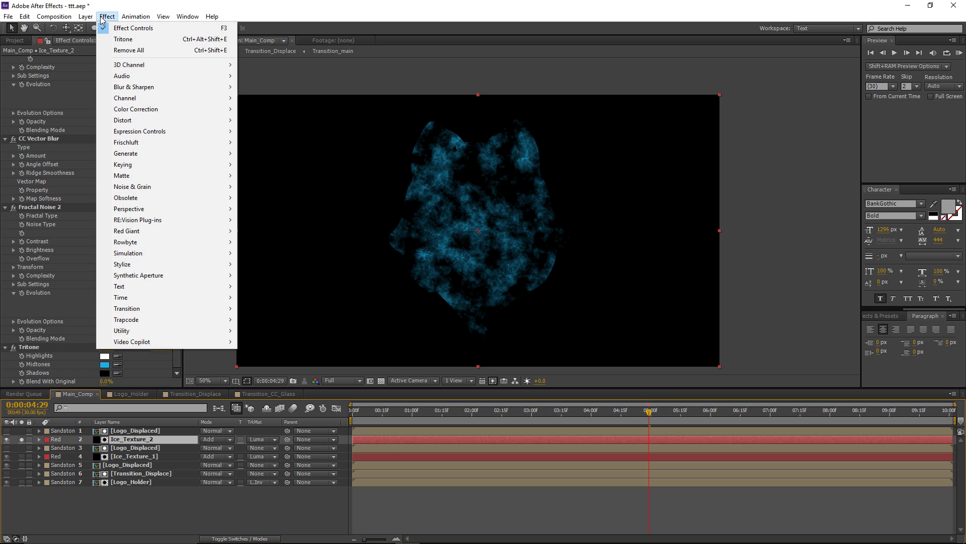
mouse_move(131, 264)
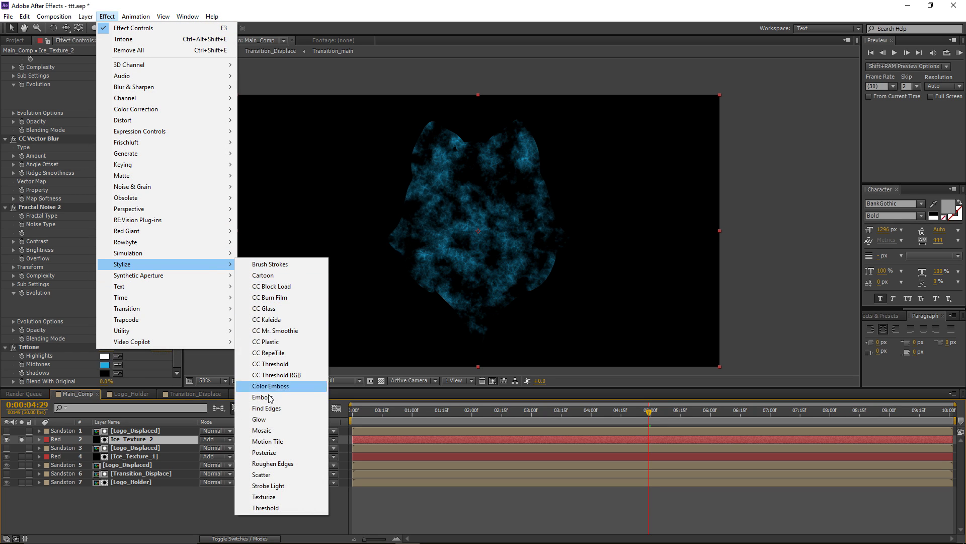
left_click(262, 420)
key("/")
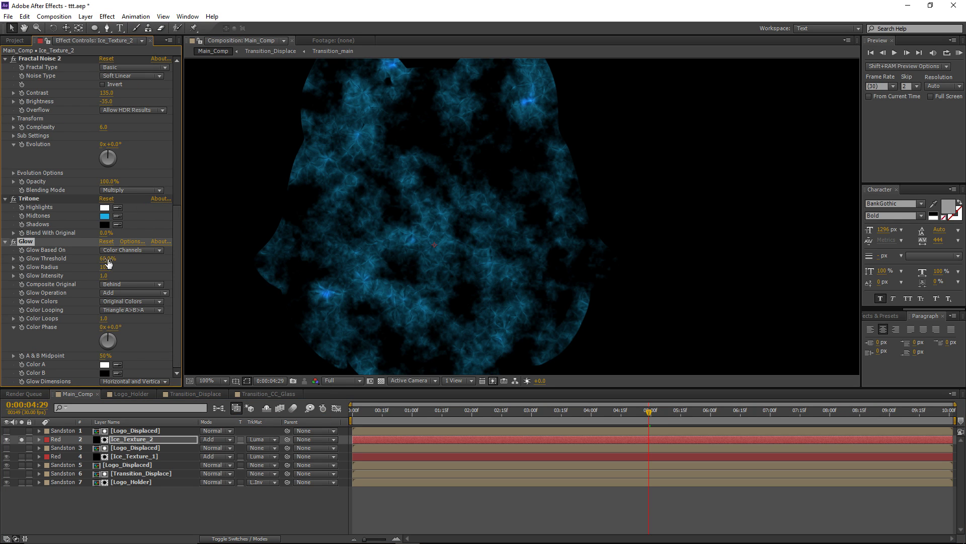
mouse_move(107, 258)
left_mouse_down()
mouse_move(73, 257)
mouse_move(131, 263)
mouse_move(106, 255)
left_mouse_up()
Adjust Fractal Noise 2 on Ice_Texture_2 to a Complexity of 3.5 and a Brightness of -42
scroll(105, 256, "up", 1)
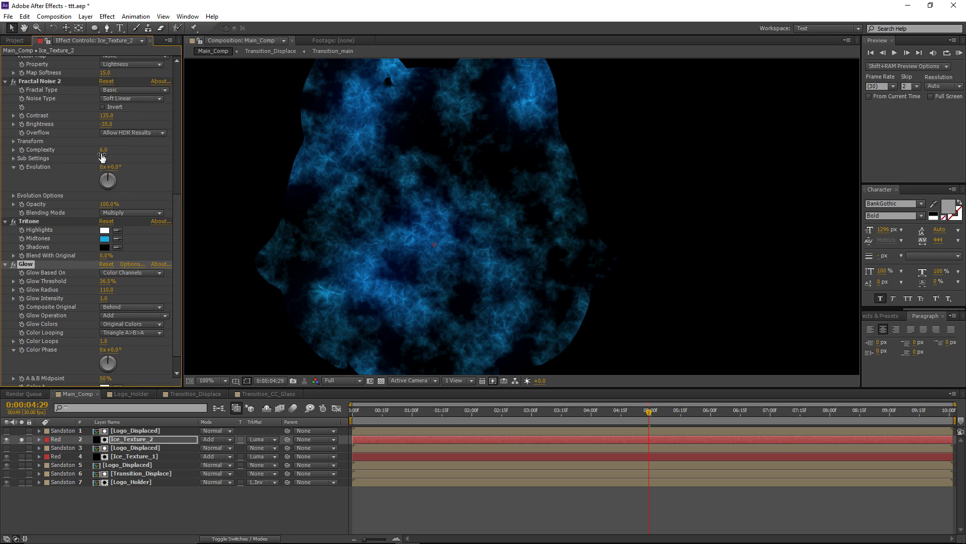
left_click_drag(102, 150, 82, 153)
left_click(14, 142)
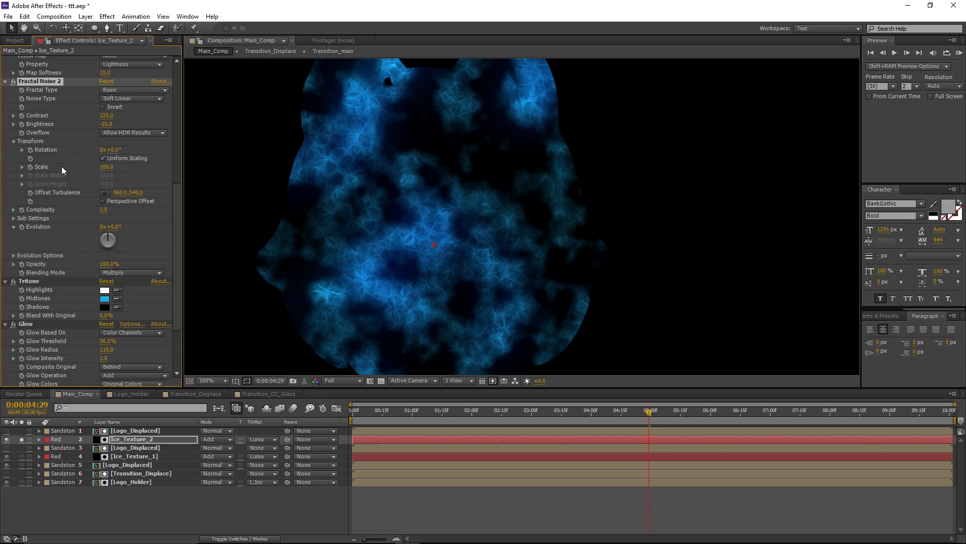
left_click_drag(107, 123, 103, 125)
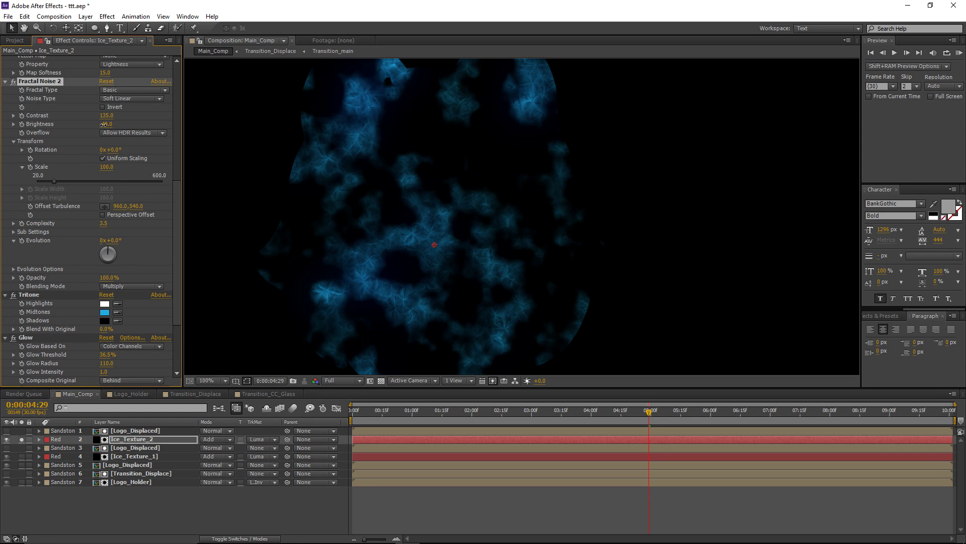
Unsolo Ice_Texture_2 and examine the glowing ice texture in the full composite at close range and at earlier times
scroll(442, 218, "down", 2)
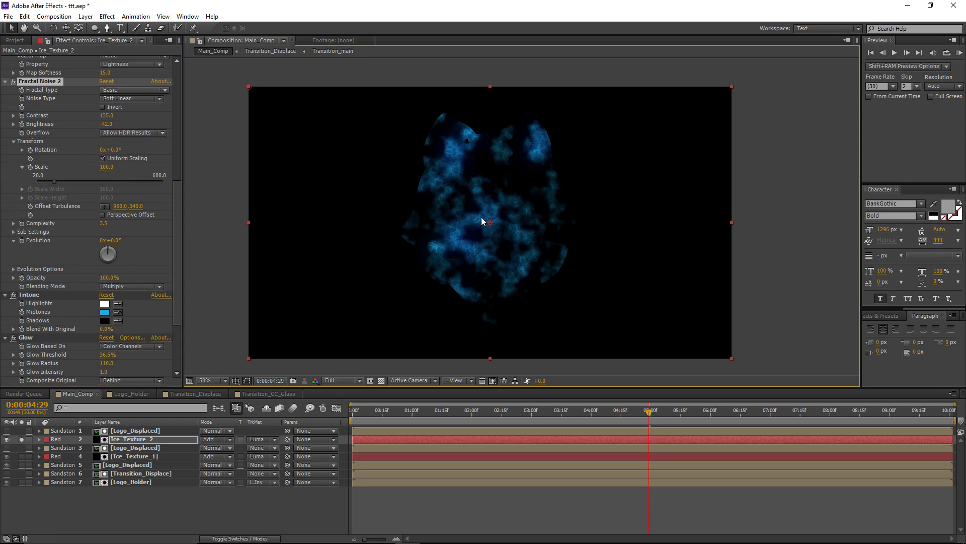
left_click(21, 439)
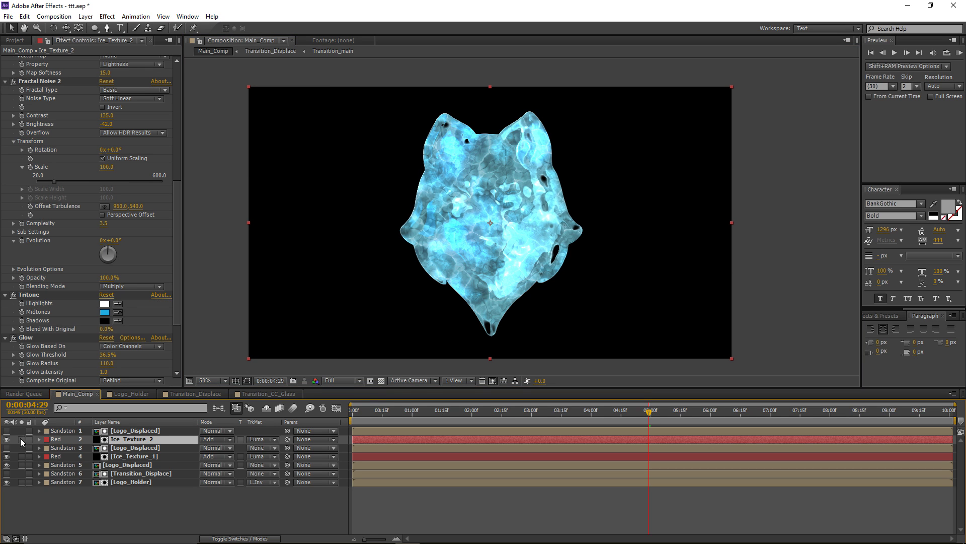
scroll(391, 217, "up", 2)
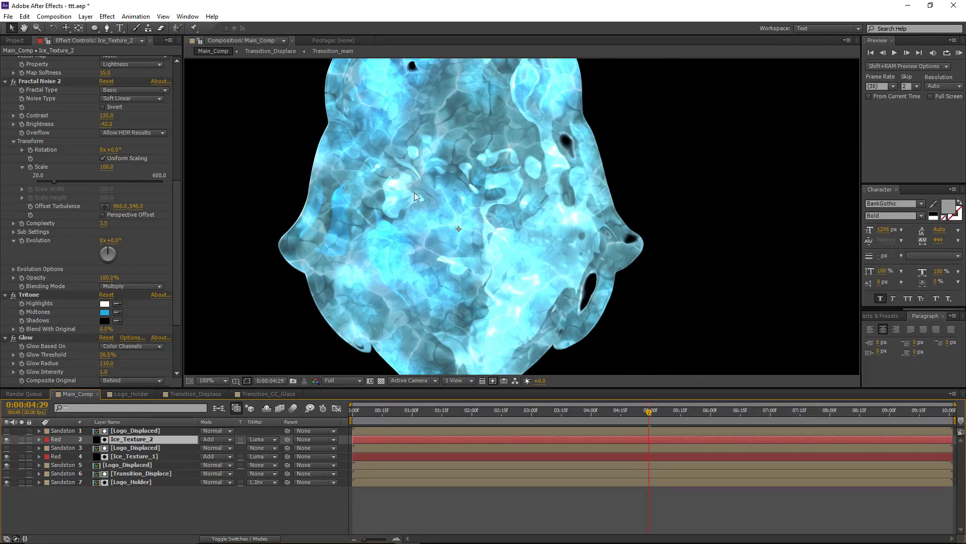
scroll(415, 192, "up", 1)
left_click_drag(404, 152, 437, 162)
scroll(436, 162, "down", 1)
key("Page_Up")
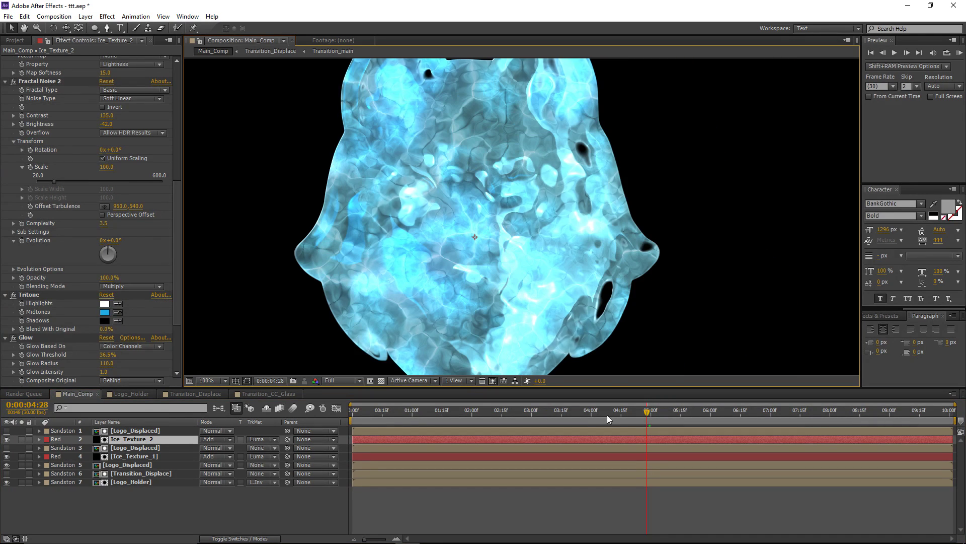
left_click_drag(607, 415, 514, 418)
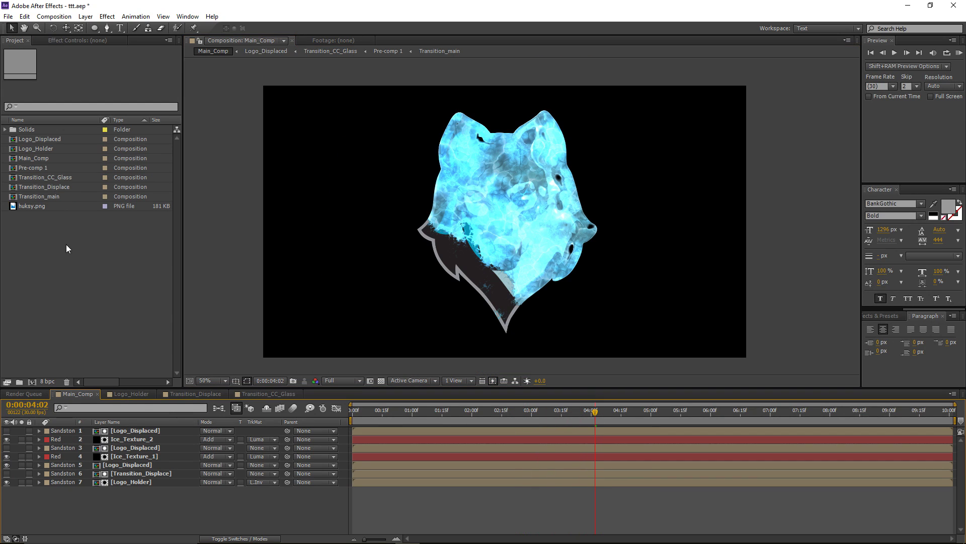
Create a new composition from Transition_Displace and name it Transition_Edges
left_click(57, 186)
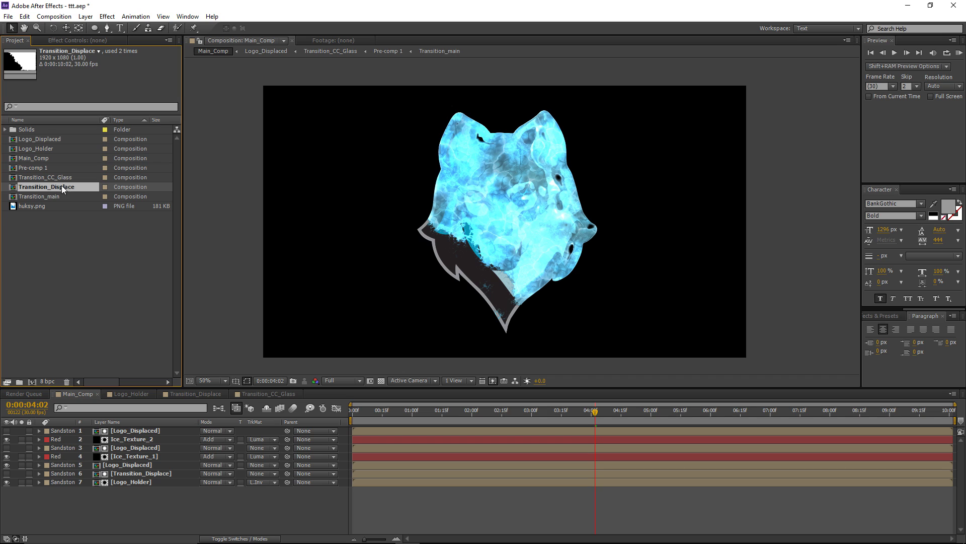
left_click(32, 380)
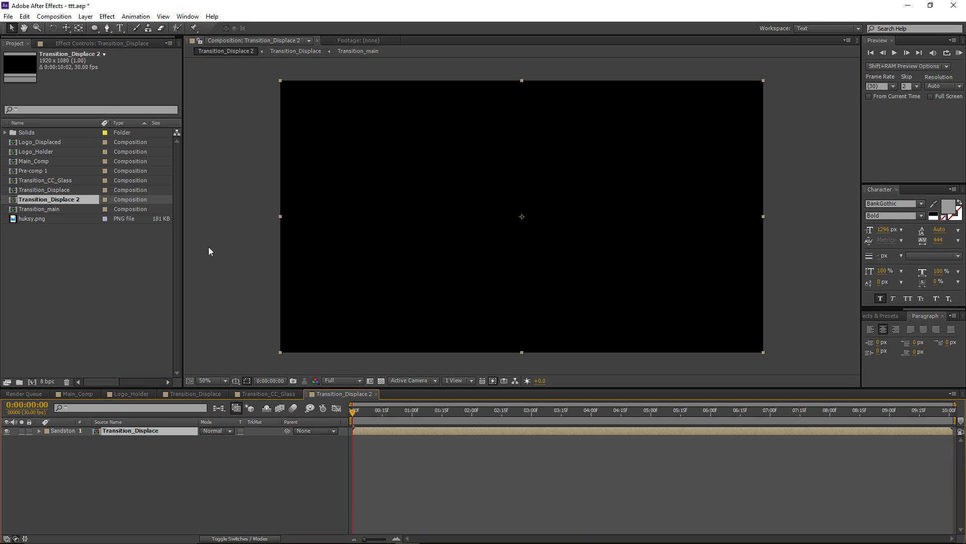
left_click(60, 16)
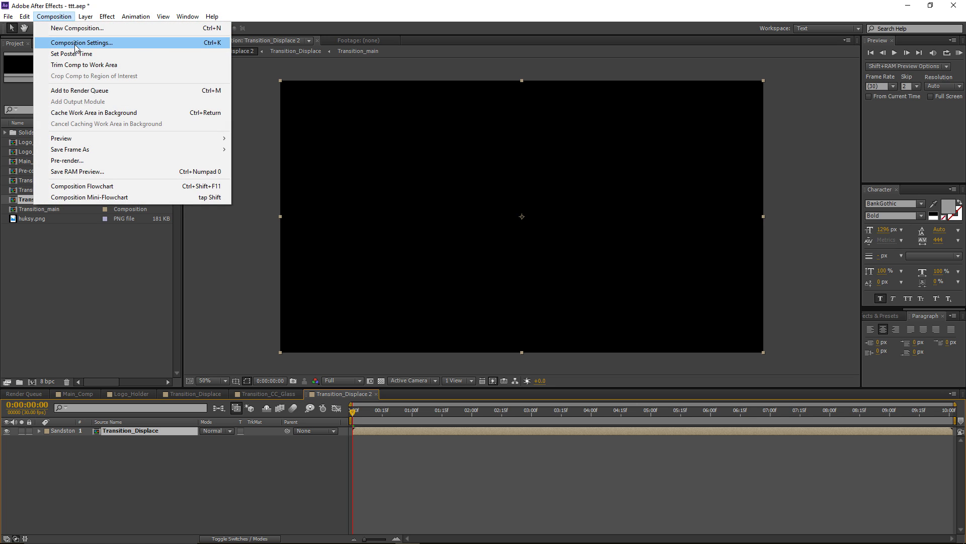
left_click(75, 43)
type("Transition_Edges")
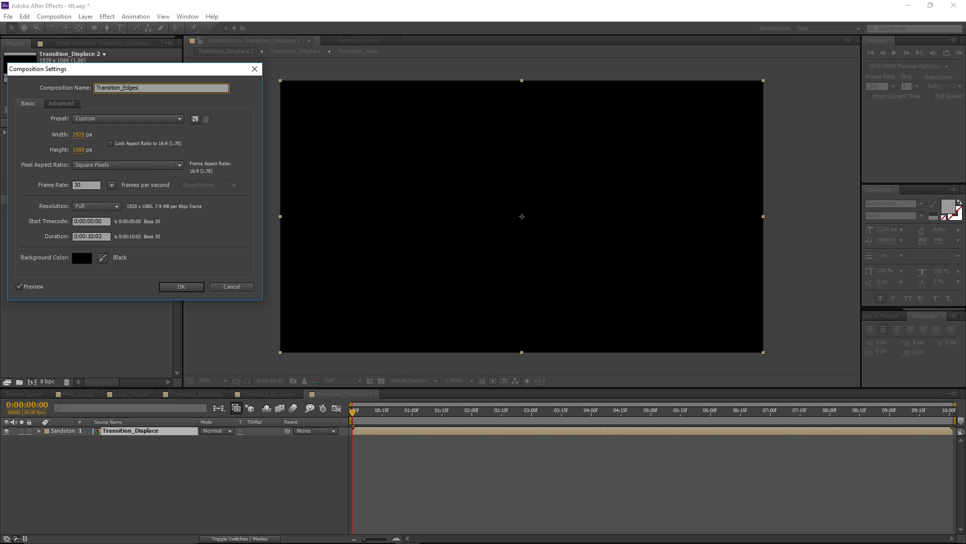
key("Return")
Go to 0:00:03:00 in Transition_Edges and add an adjustment layer above Transition_Displace
left_click_drag(509, 410, 532, 415)
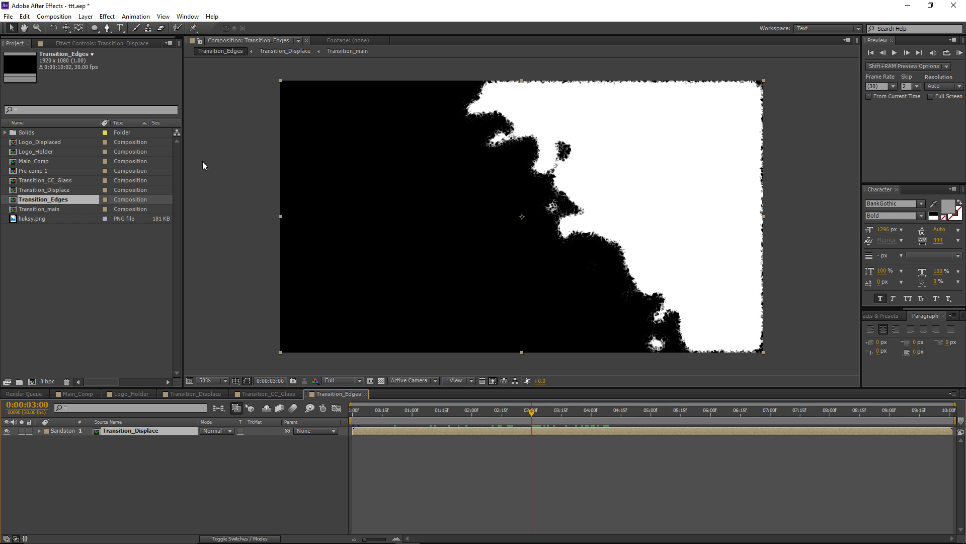
left_click(85, 16)
mouse_move(101, 28)
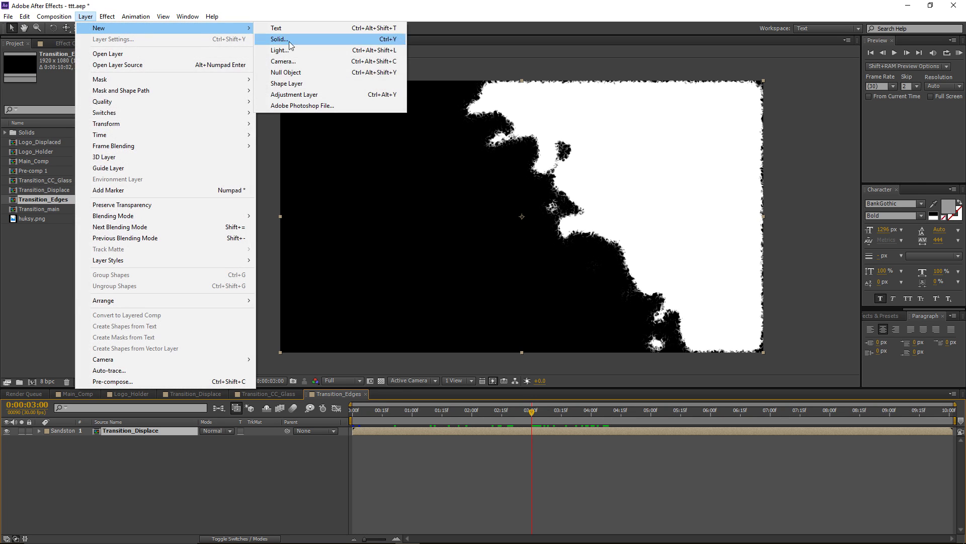
left_click(299, 96)
Apply an inverted Find Edges effect to the adjustment layer in Transition_Edges
left_click(107, 16)
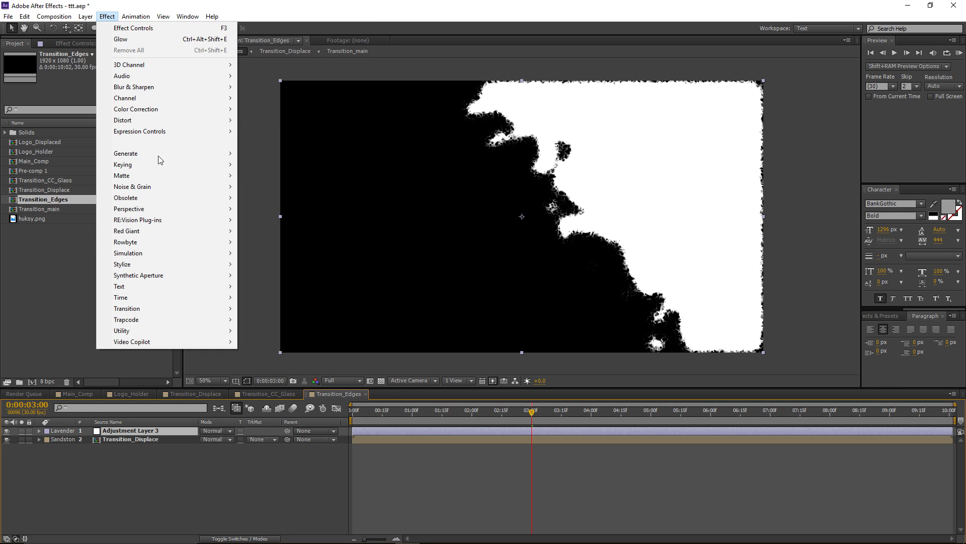
mouse_move(158, 266)
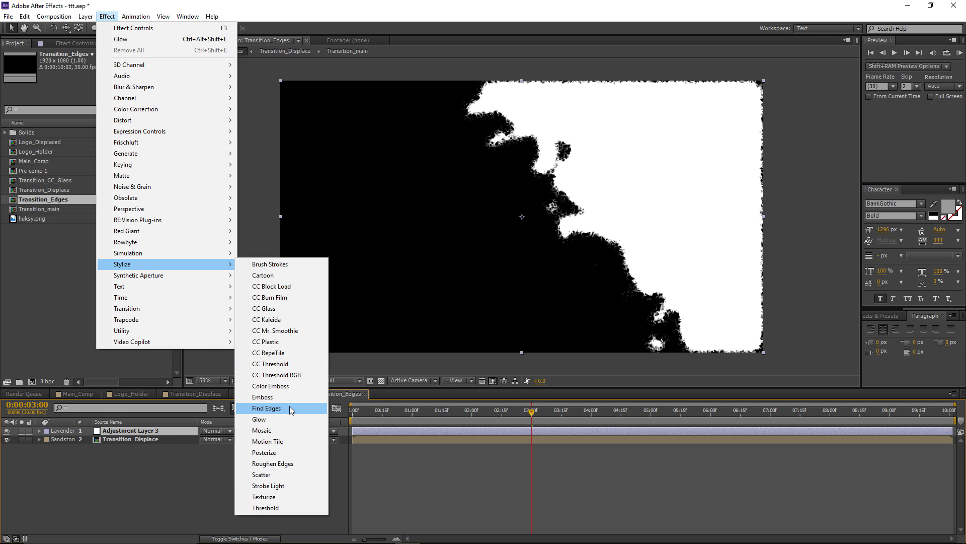
left_click(267, 408)
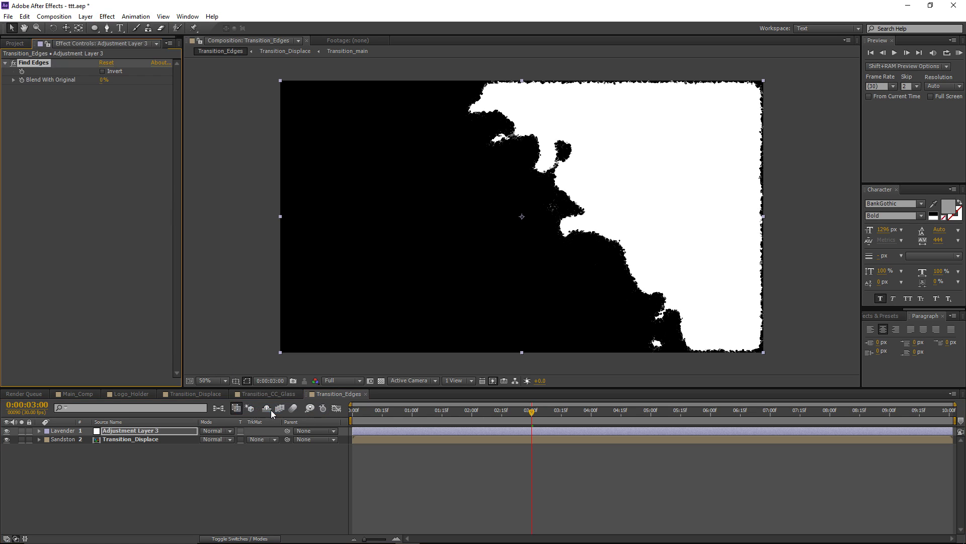
left_click(103, 72)
left_click(358, 437)
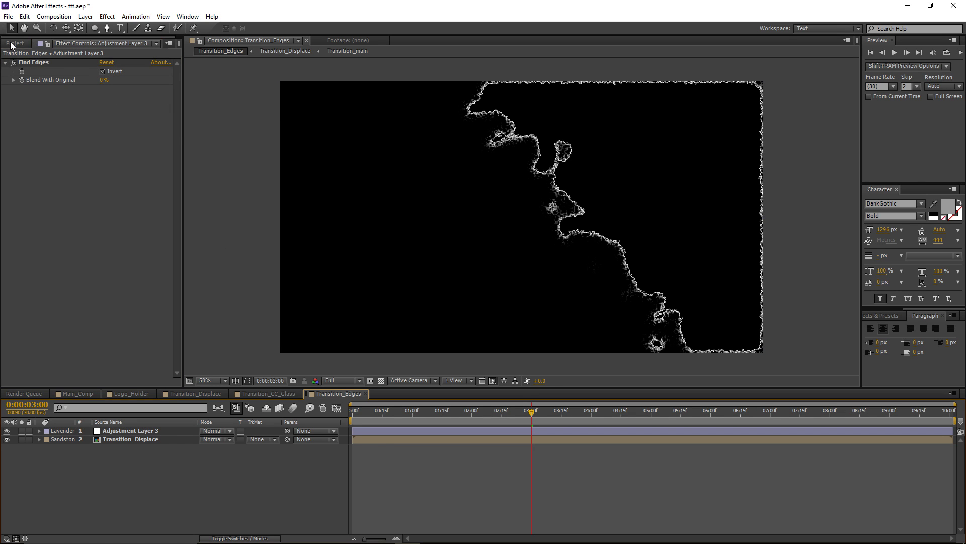
Place Logo_Holder on top of the Transition_Edges layers and apply a Fill effect coloured white
left_click(15, 43)
left_click_drag(41, 150, 128, 429)
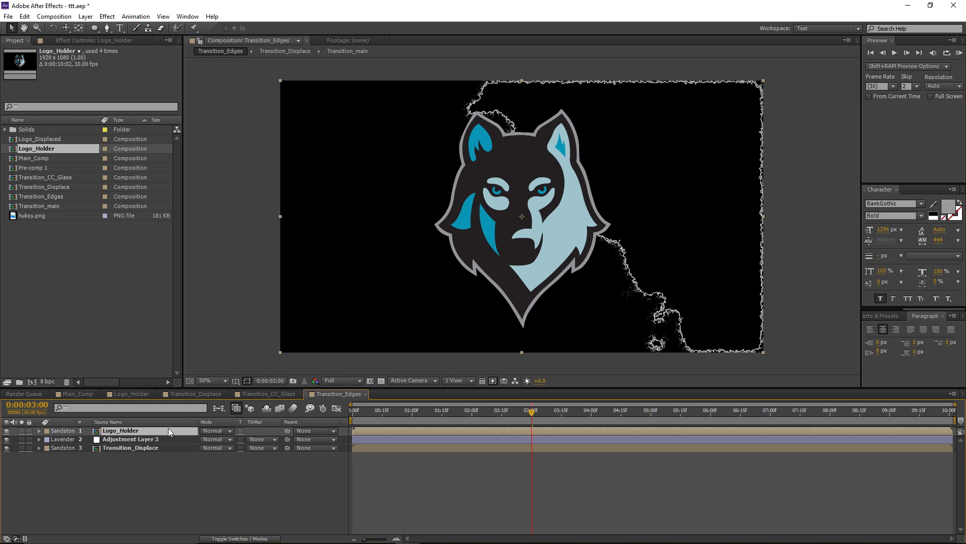
left_click(107, 16)
mouse_move(153, 153)
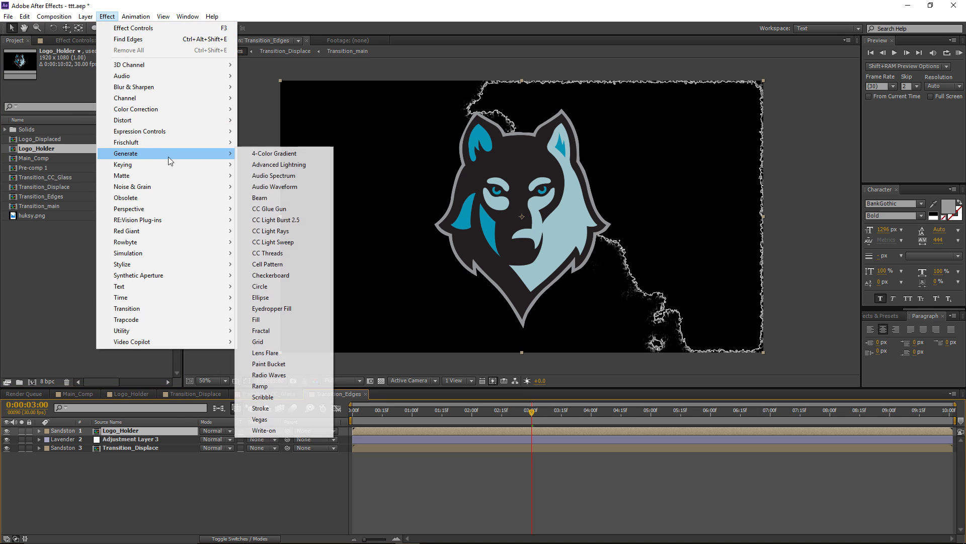
left_click(256, 319)
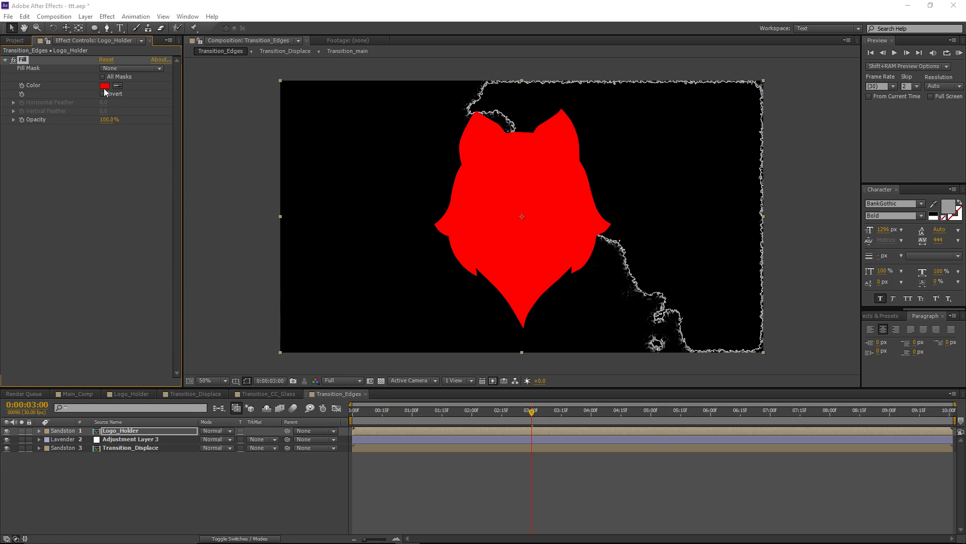
left_click(104, 85)
left_click(84, 318)
left_click_drag(59, 300, 53, 314)
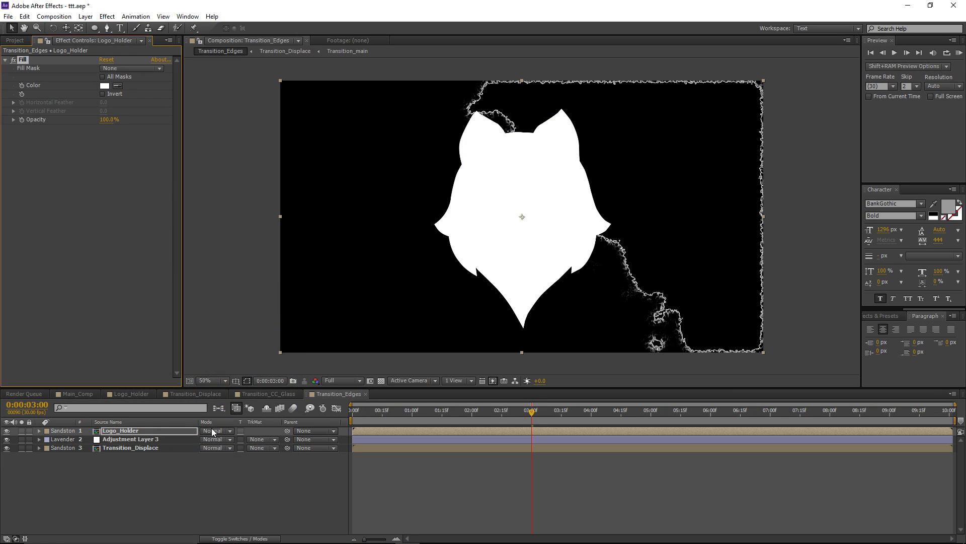
Set the blending mode of Logo_Holder in Transition_Edges to Stencil Luma
left_click(217, 431)
left_click(259, 489)
left_click(478, 490)
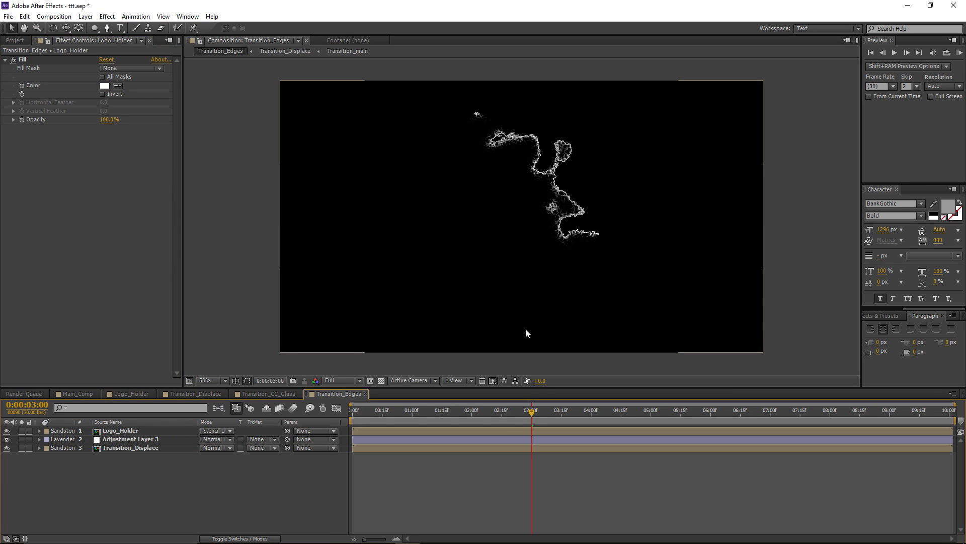
Add Transition_Edges as the top layer of Main_Comp and set its blending mode to Add
left_click_drag(532, 414, 575, 420)
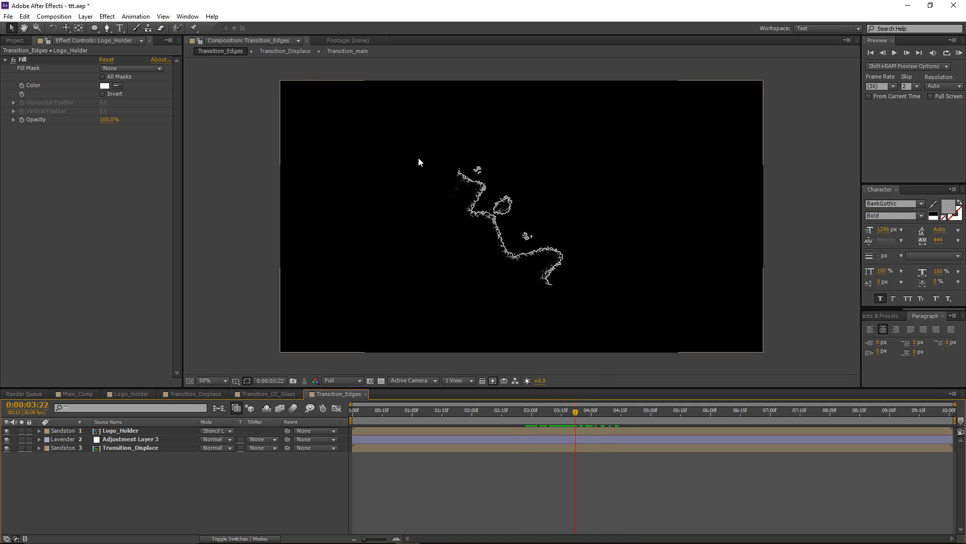
left_click(70, 393)
left_click(22, 43)
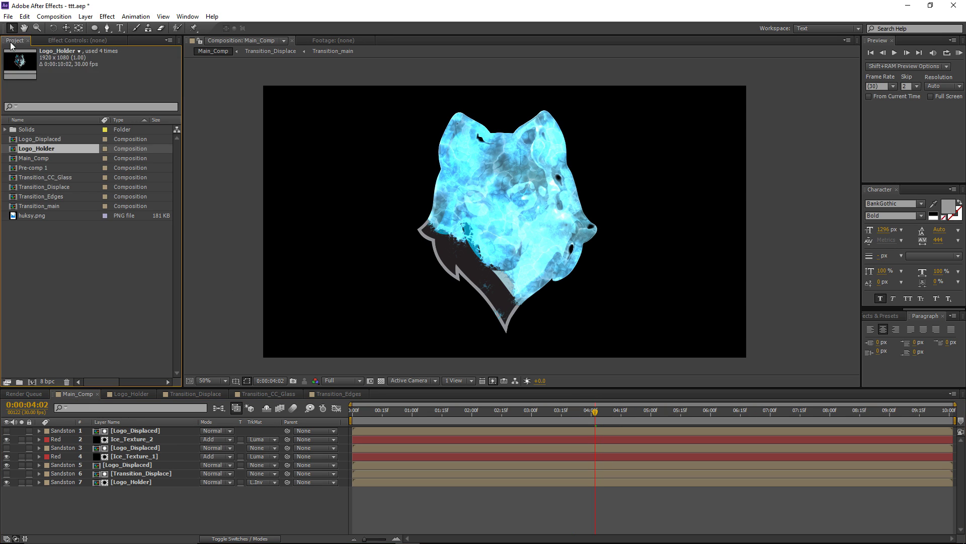
left_click(40, 197)
left_click_drag(111, 386, 149, 431)
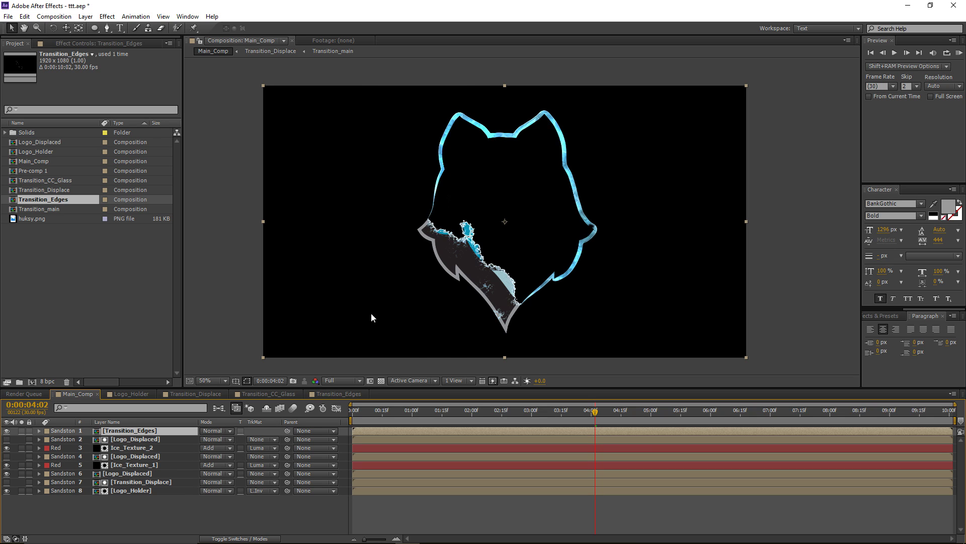
scroll(449, 254, "up", 2)
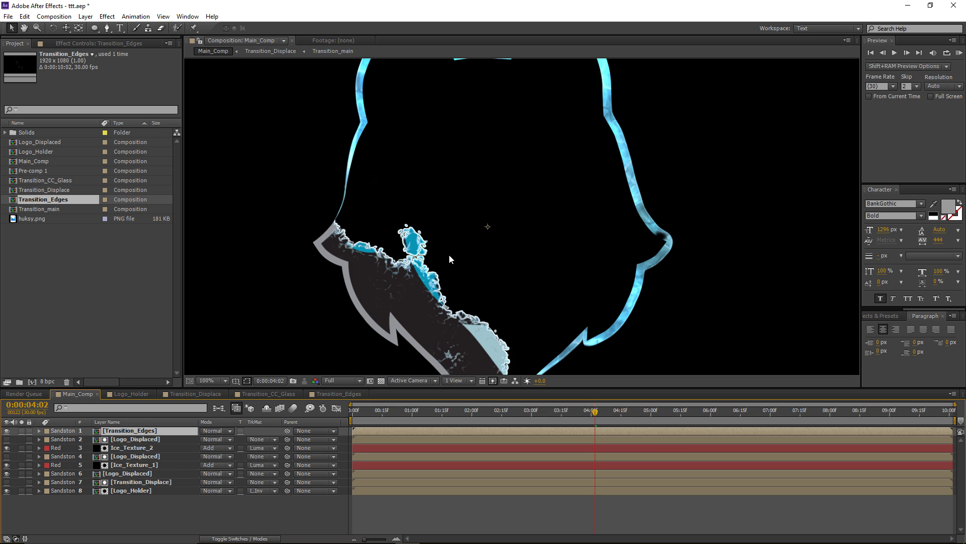
left_click(211, 431)
left_click(276, 209)
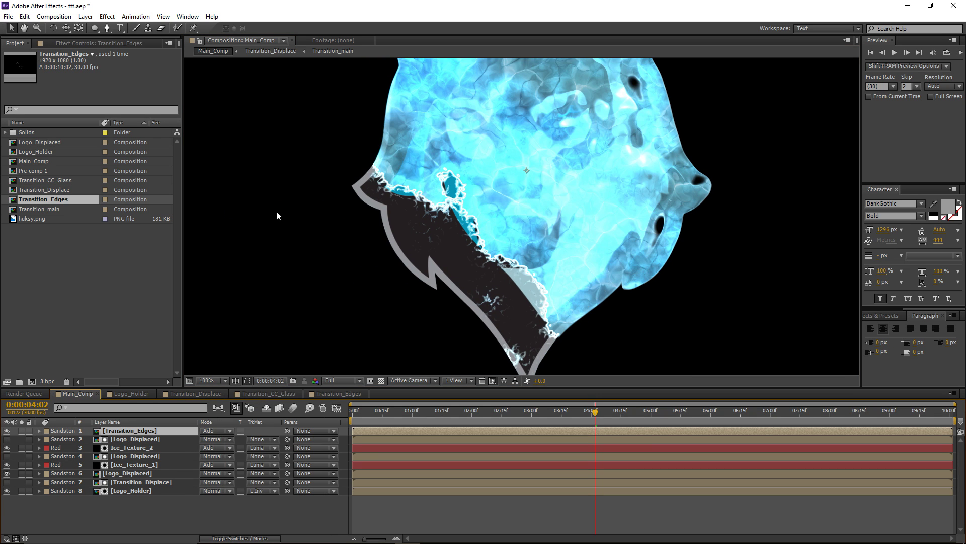
Solo the Transition_Edges layer and apply a Fractal Noise effect with its Blending Mode set to Multiply
left_click(7, 430)
left_click(21, 430)
left_click(75, 43)
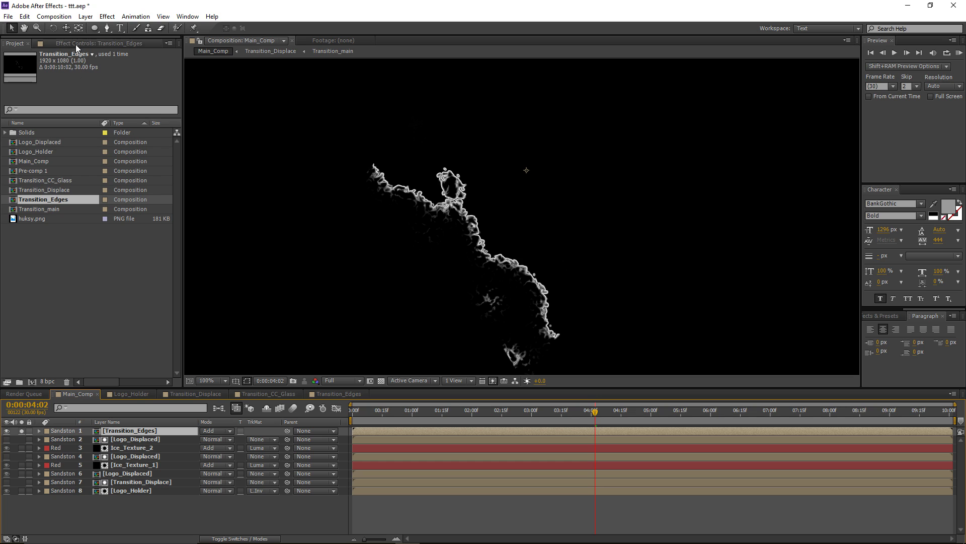
left_click(107, 16)
mouse_move(153, 186)
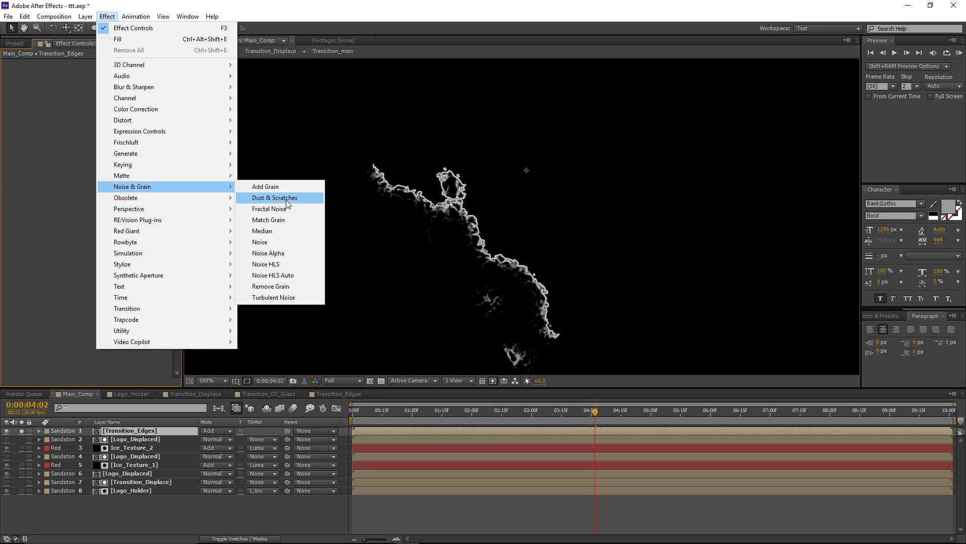
left_click(286, 207)
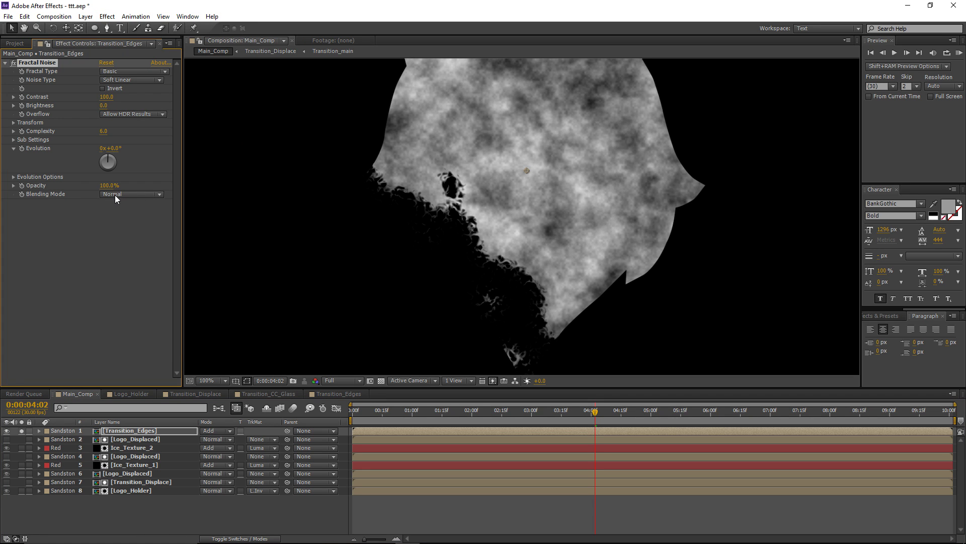
left_click(115, 195)
left_click(137, 240)
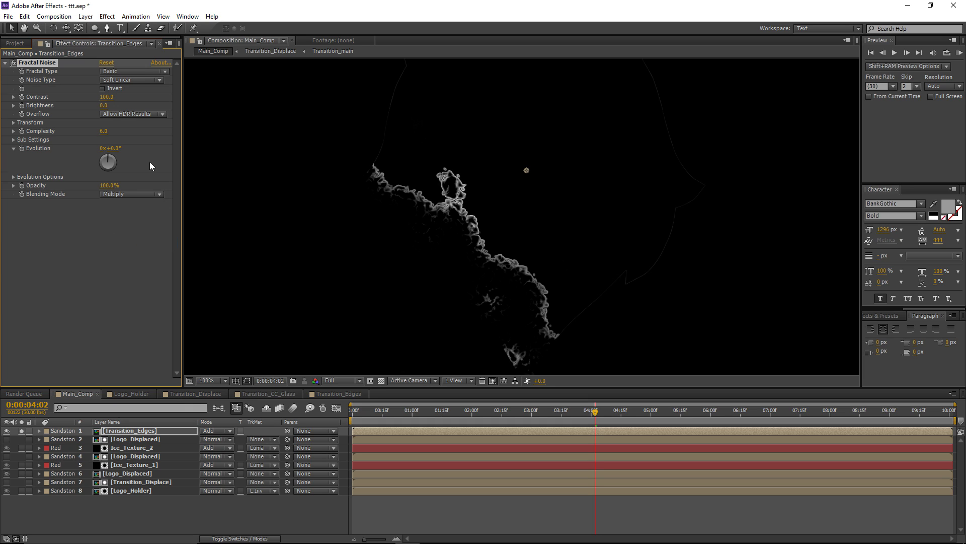
Set the Fractal Noise on Transition_Edges to contrast 283, brightness -38 and scale 65
left_click_drag(103, 106, 170, 91)
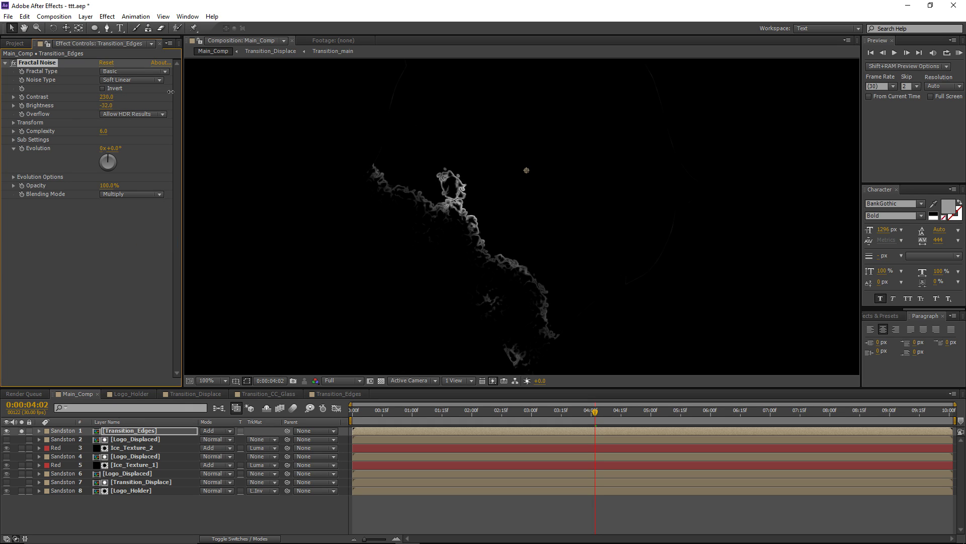
left_click(14, 123)
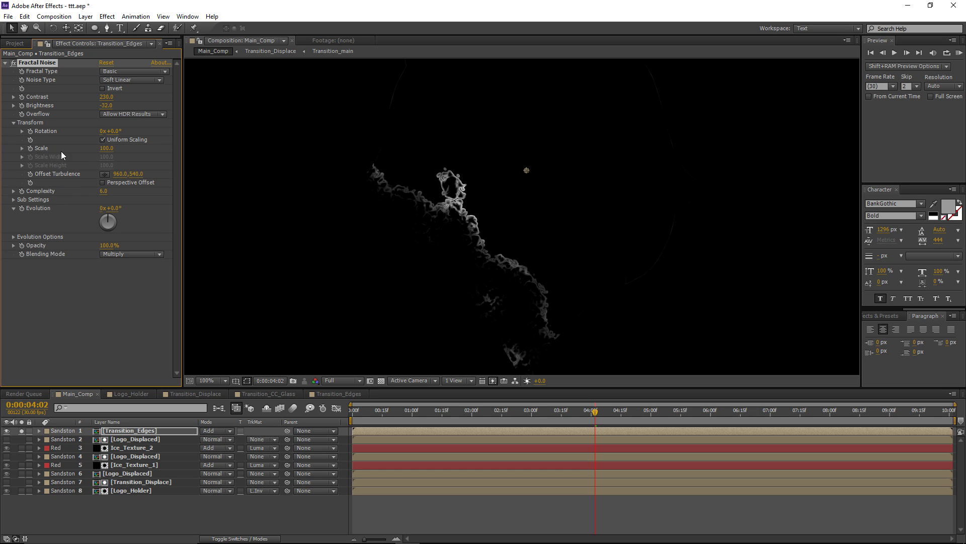
left_click_drag(107, 150, 90, 150)
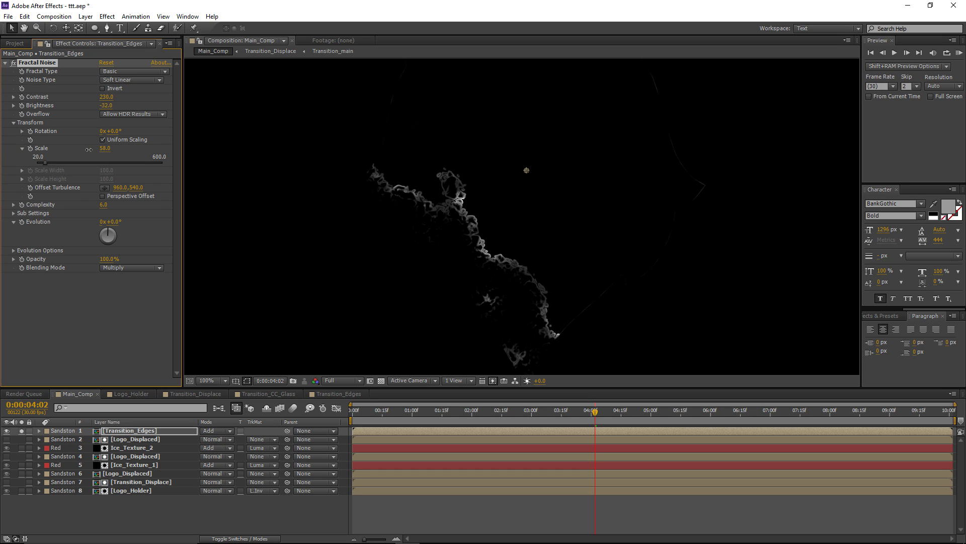
left_click_drag(107, 105, 179, 94)
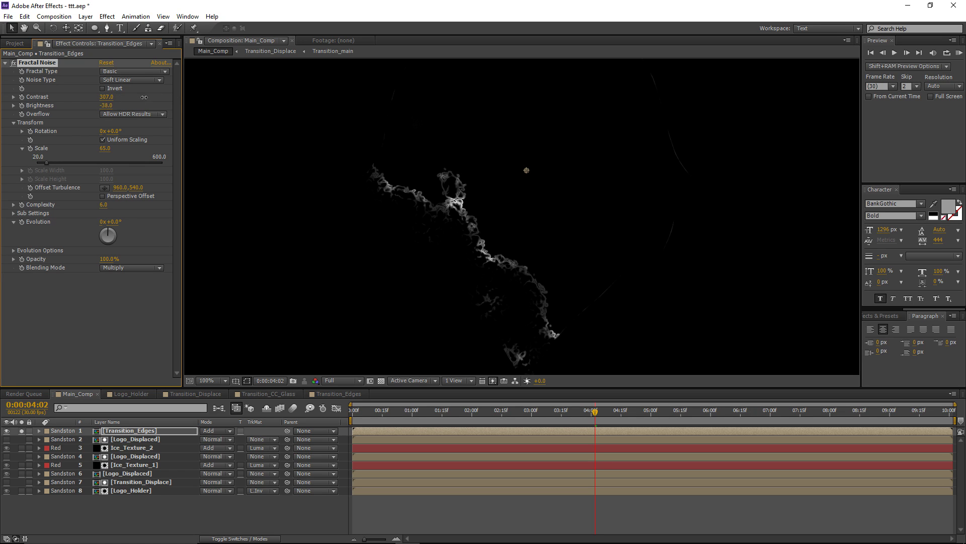
Apply a Curves effect to Transition_Edges and shape the RGB curve into an S to raise contrast
left_click(107, 16)
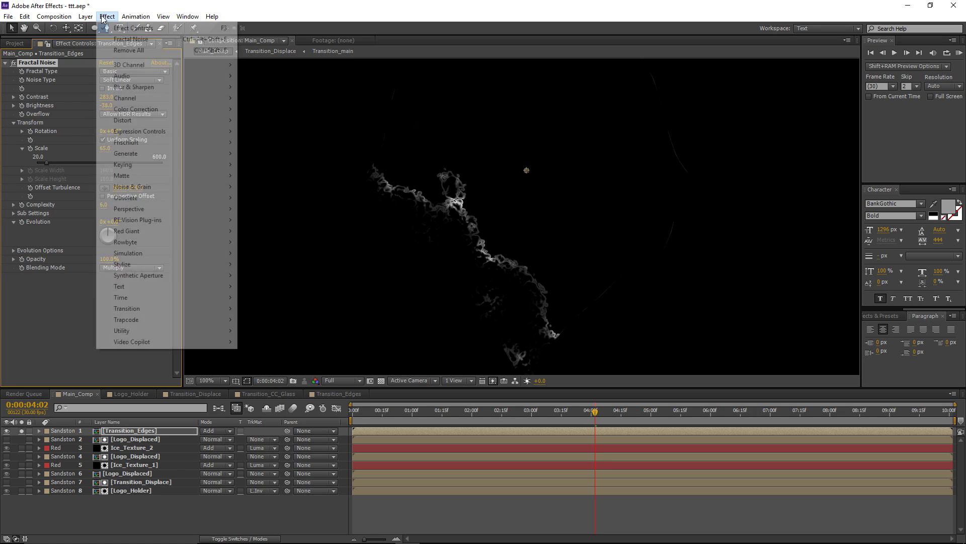
mouse_move(151, 109)
left_click(266, 299)
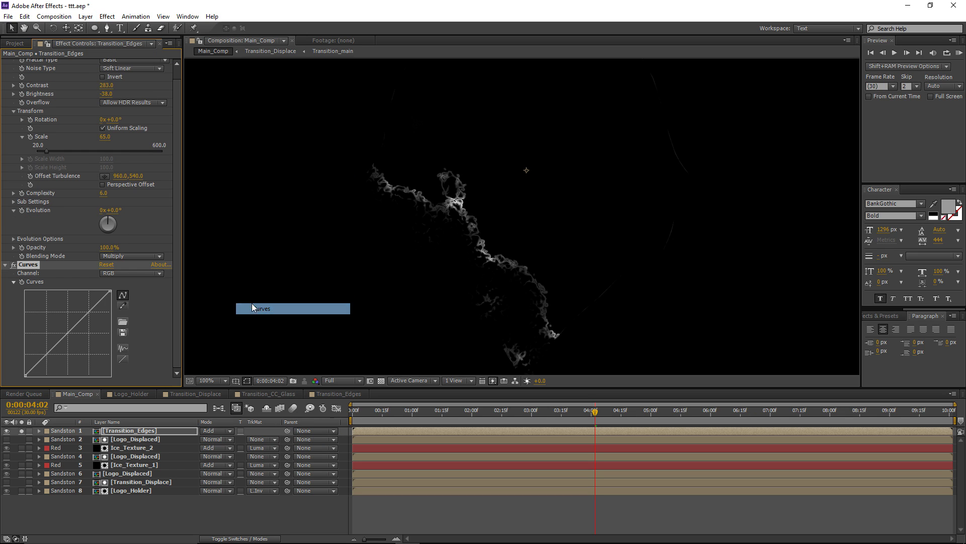
left_click_drag(40, 361, 46, 363)
left_click_drag(86, 313, 84, 309)
Apply a Tritone effect to Transition_Edges with bright blue midtones (00C0FF)
left_click(107, 16)
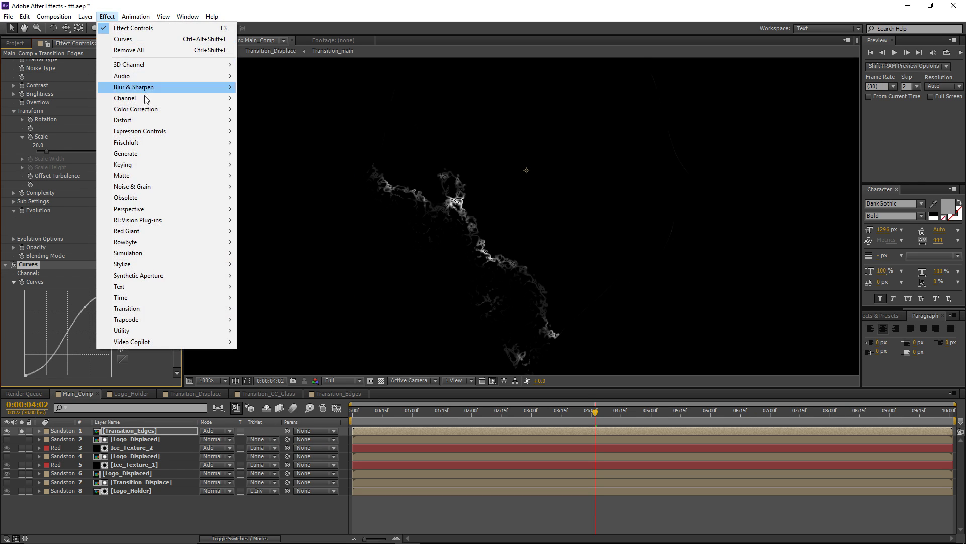
left_click(261, 451)
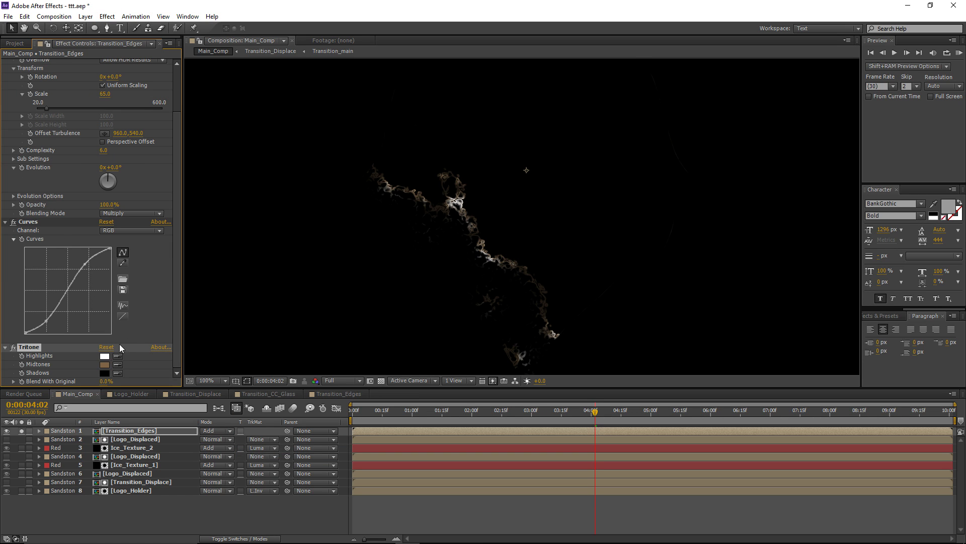
left_click(104, 364)
left_click_drag(192, 433, 180, 316)
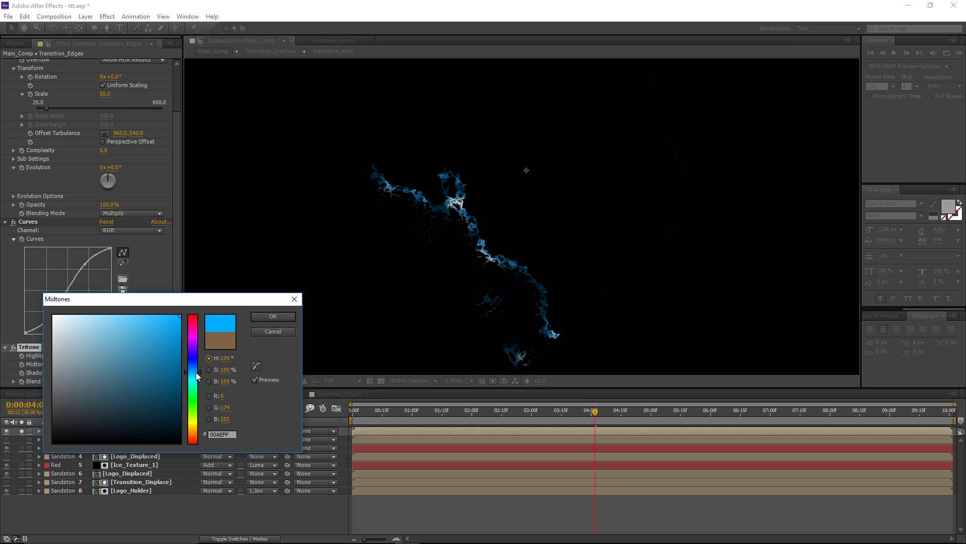
left_click(273, 316)
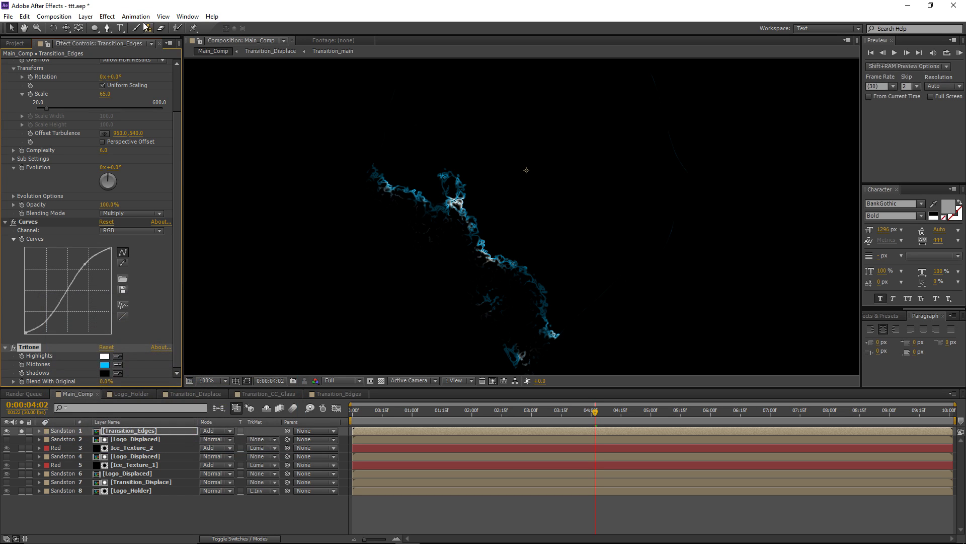
Apply a Glow effect to Transition_Edges, duplicate it, and set the second glow's threshold to 40.8% and radius to 101
left_click(107, 16)
mouse_move(161, 264)
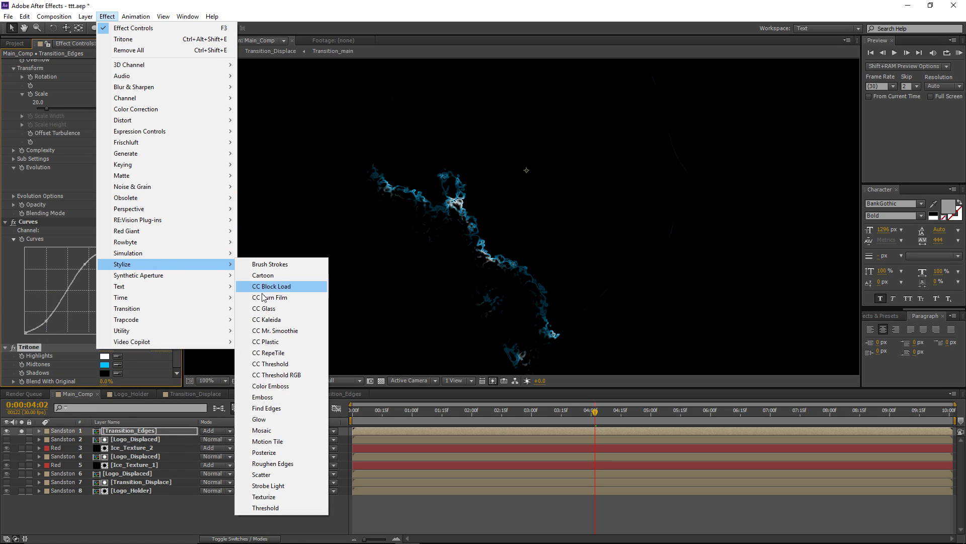
left_click(266, 423)
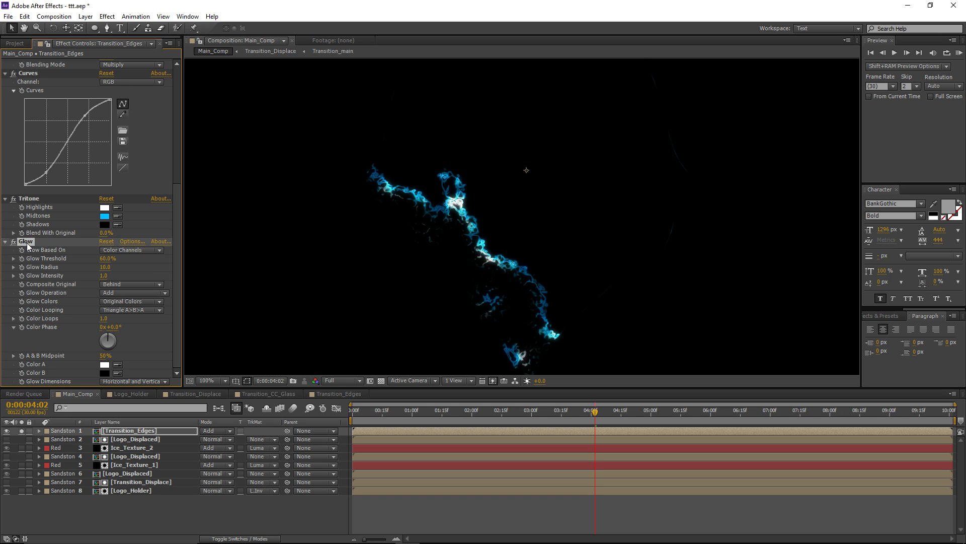
key("ctrl+d")
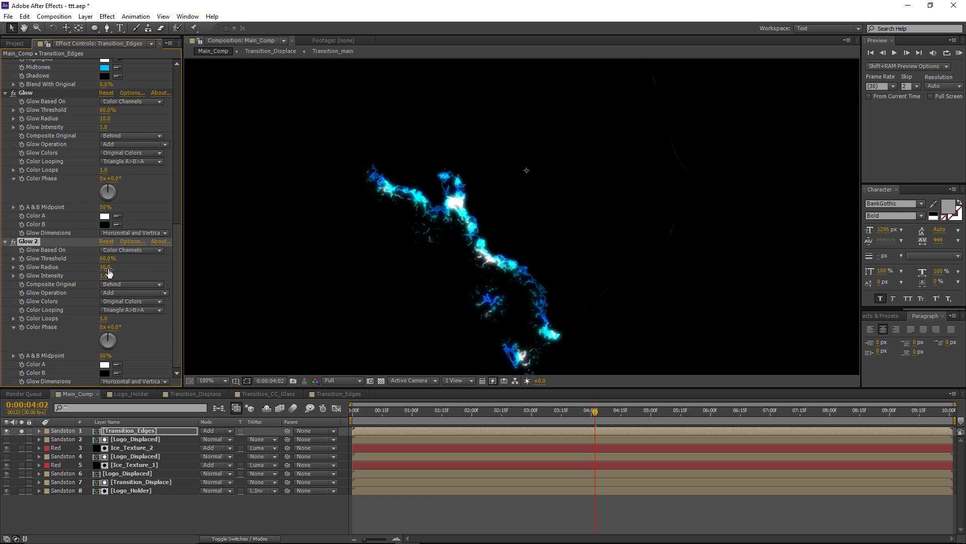
left_click_drag(108, 269, 152, 274)
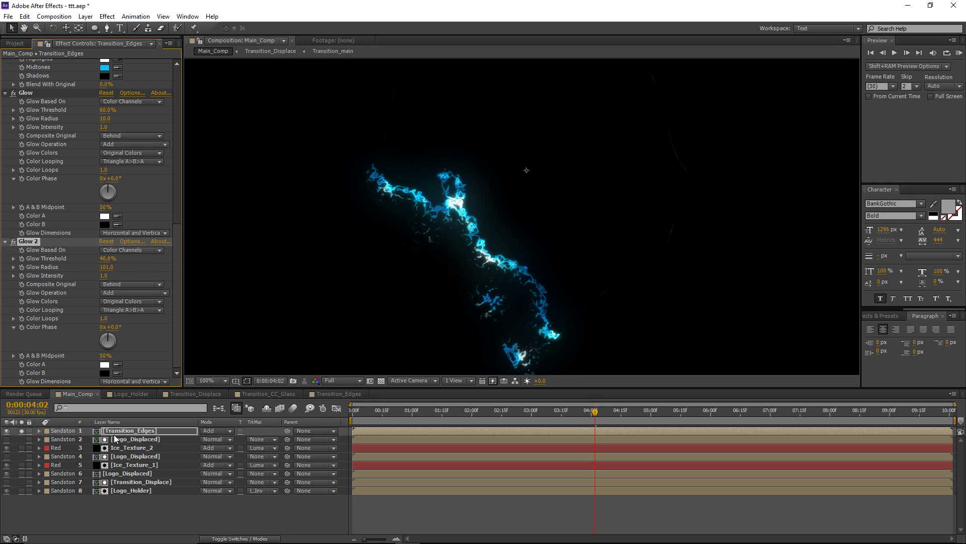
Turn off solo for Transition_Edges and move the current time to 0:00:03:23
left_click(21, 435)
left_click(21, 430)
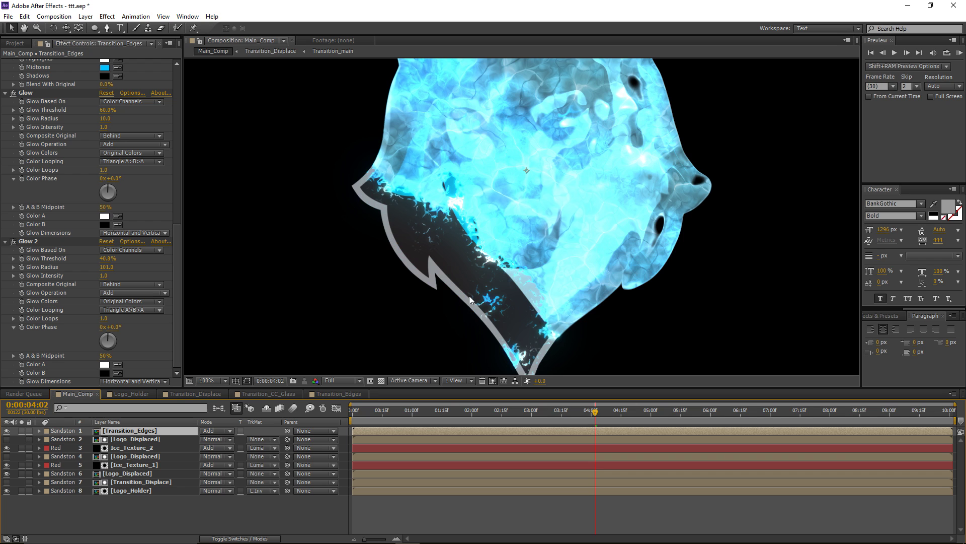
mouse_move(583, 412)
left_mouse_down()
mouse_move(539, 417)
mouse_move(578, 416)
left_mouse_up()
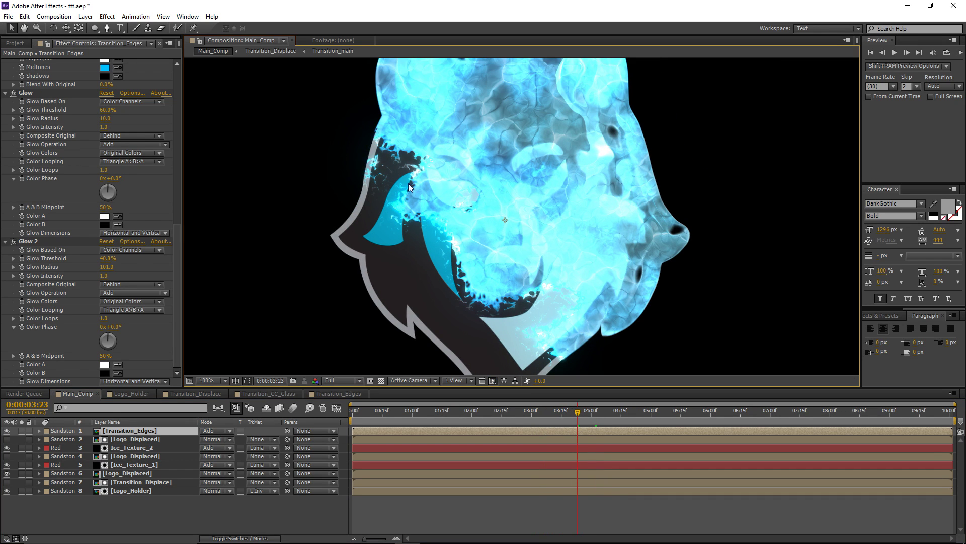
Change the Tritone midtones of Transition_Edges to a paler, less saturated light blue
scroll(162, 143, "up", 3)
left_click(103, 113)
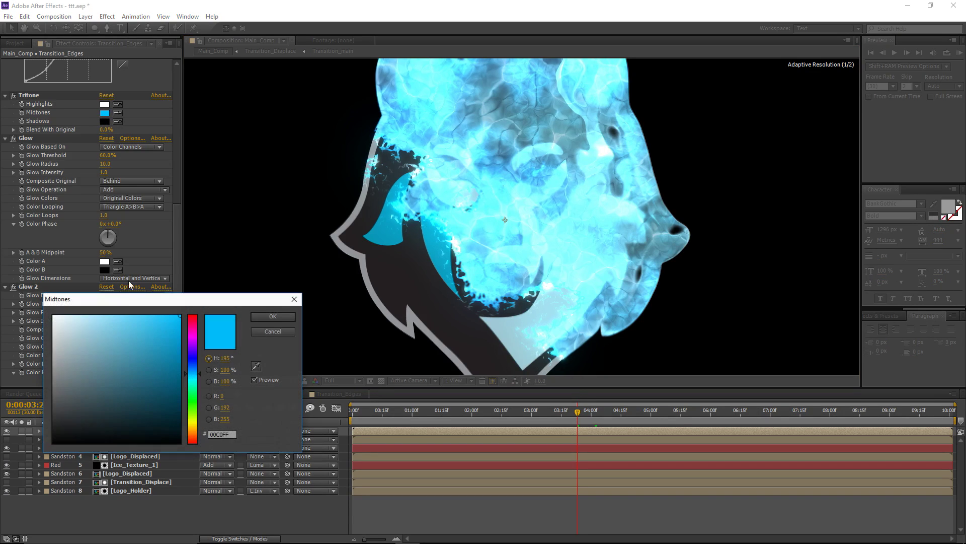
left_click(133, 324)
mouse_move(133, 324)
left_mouse_down()
mouse_move(71, 317)
mouse_move(115, 320)
mouse_move(98, 320)
left_mouse_up()
left_click(266, 316)
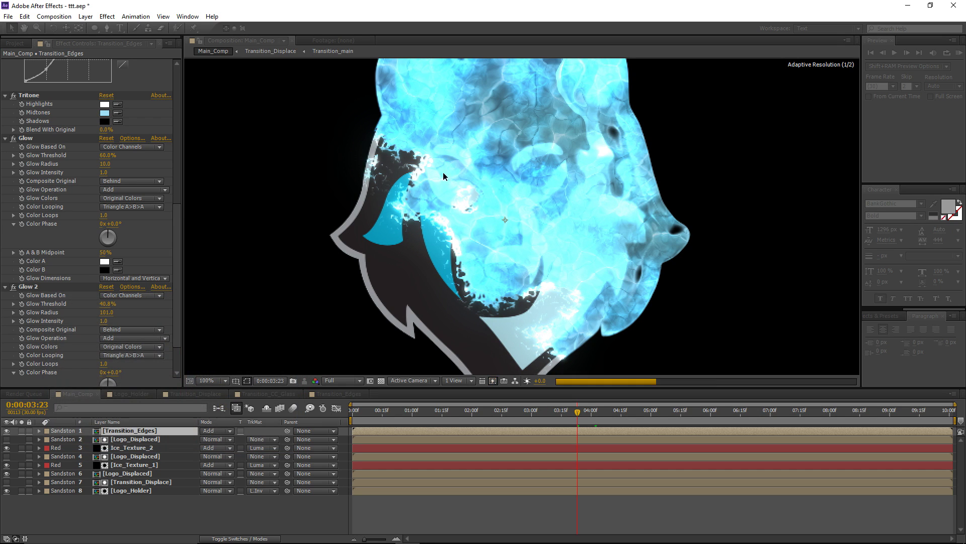
Inspect the glowing wipe edge on the logo in Main_Comp up close and at 0:00:03:12
key("comma")
key("comma")
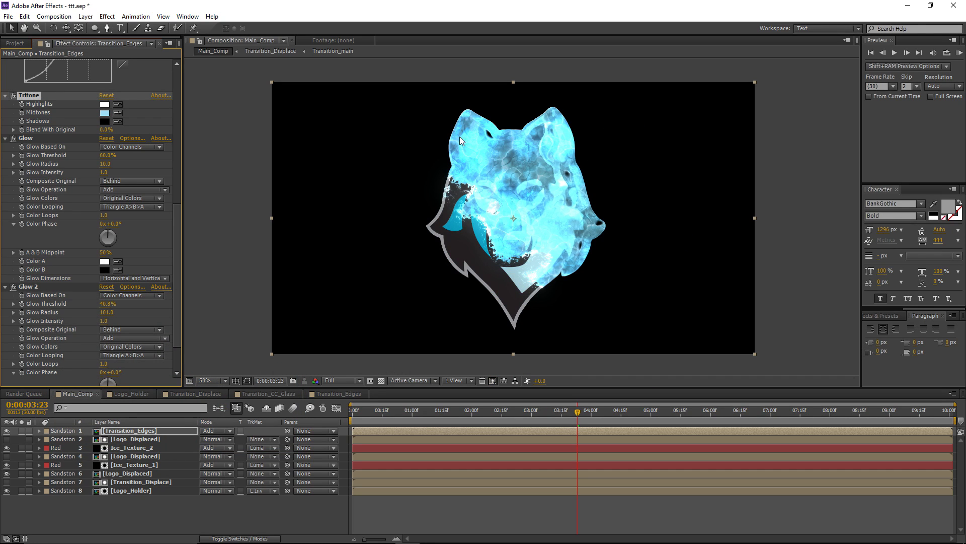
key("period")
key("period")
left_click_drag(578, 411, 556, 396)
key("comma")
key("comma")
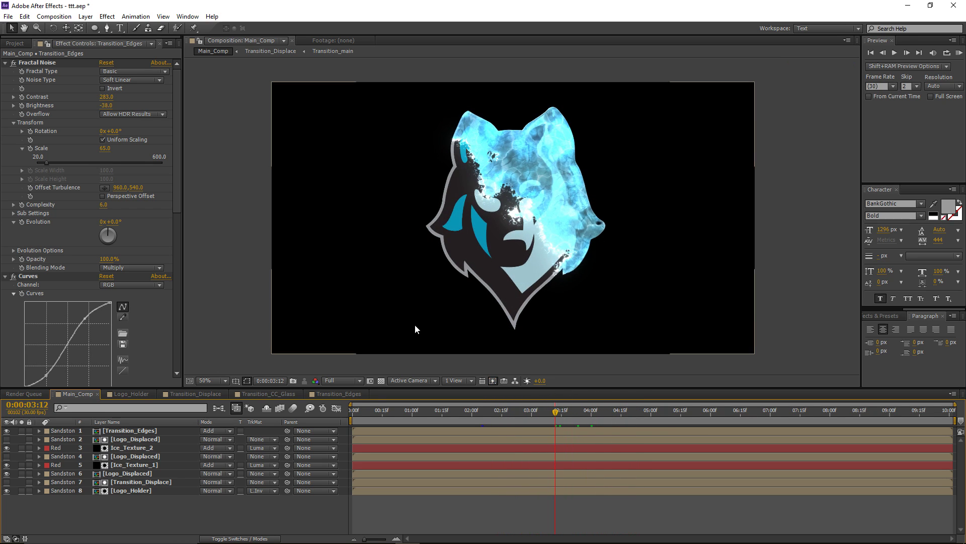
Create a black solid in Main_Comp and place it below all other layers as the background
key("ctrl+y")
left_click(207, 273)
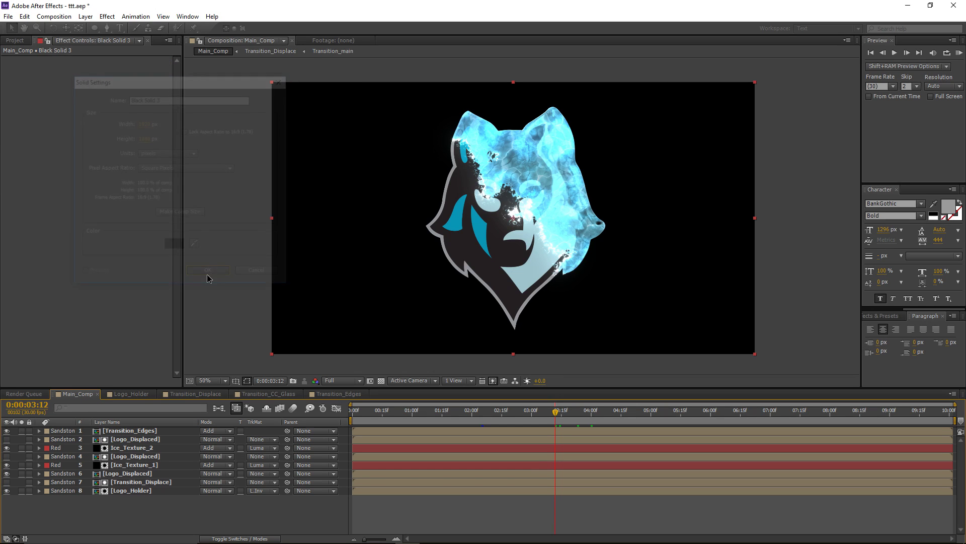
left_click_drag(122, 433, 119, 511)
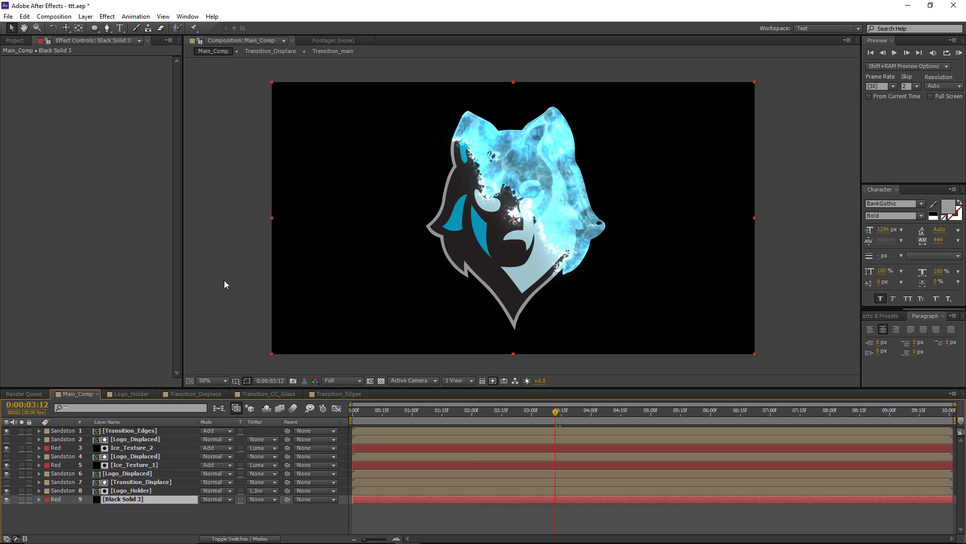
Apply a Ramp effect to Black Solid 3 and set its end color to dark blue 21384A
left_click(108, 16)
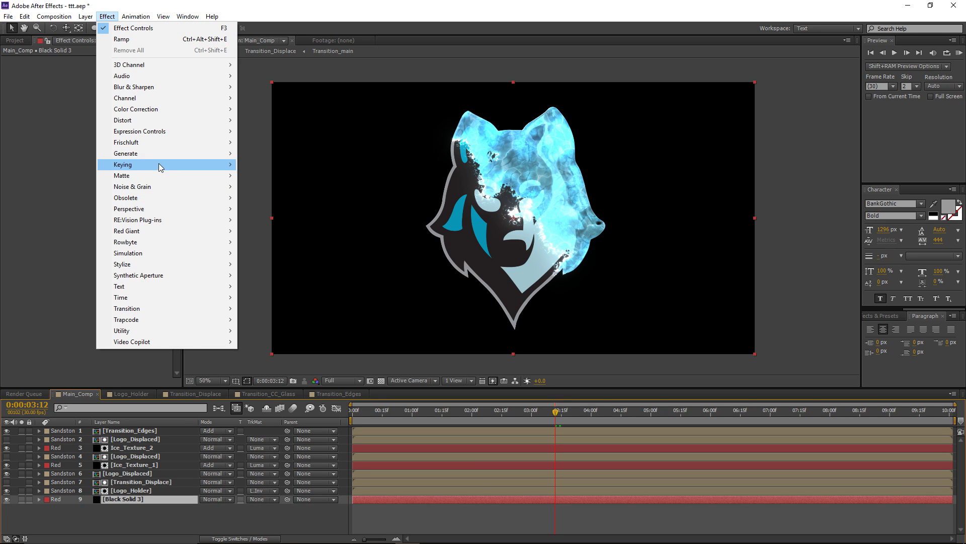
mouse_move(154, 154)
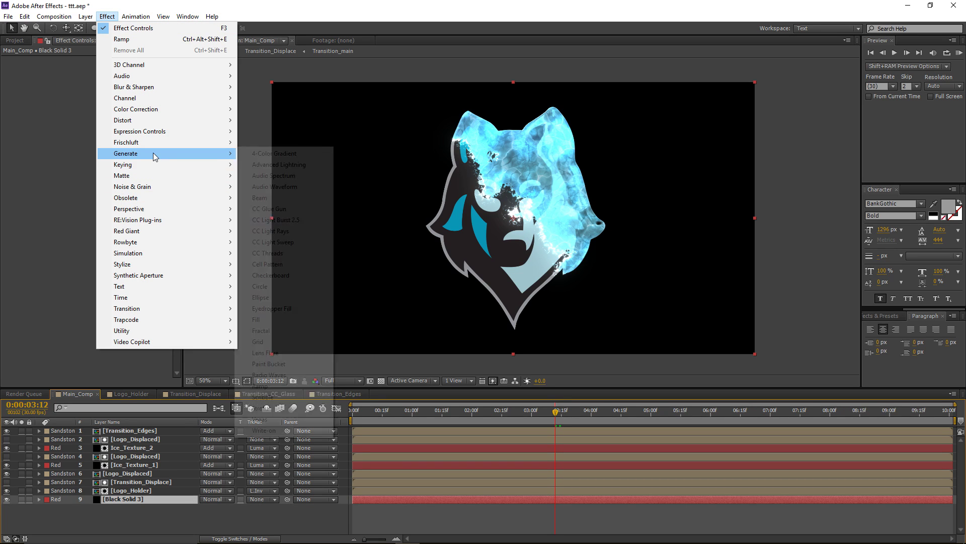
left_click(271, 386)
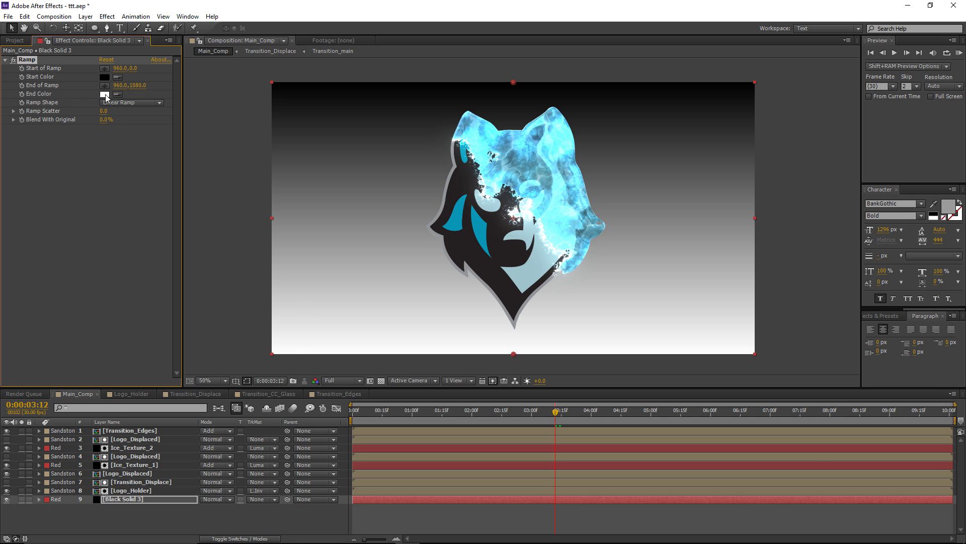
left_click(105, 95)
left_click(197, 373)
left_click_drag(93, 391, 114, 399)
left_click_drag(196, 375, 197, 370)
left_click_drag(119, 408, 124, 406)
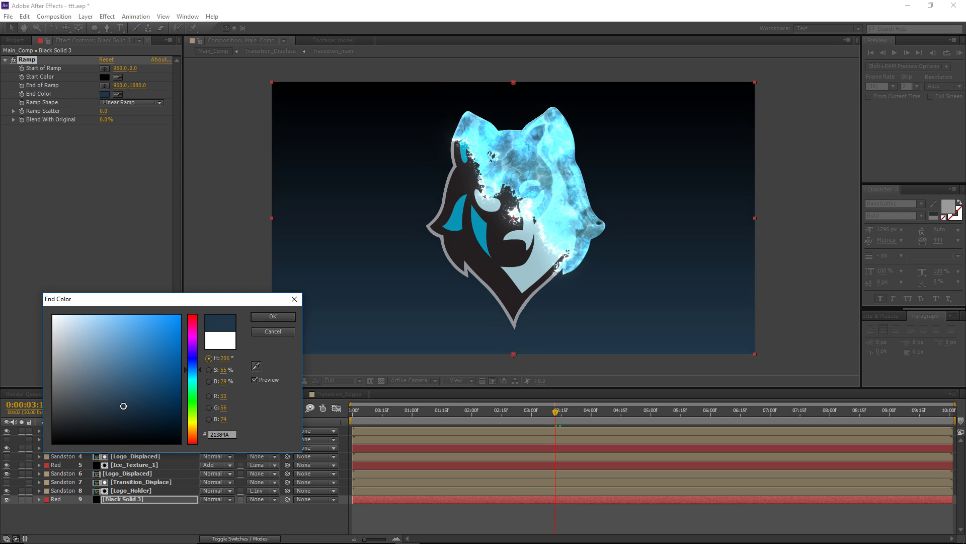
left_click(280, 321)
Spread the Ramp beyond the frame, placing its start at 960, -1416 and its end at 960, 1640
key("comma")
key("comma")
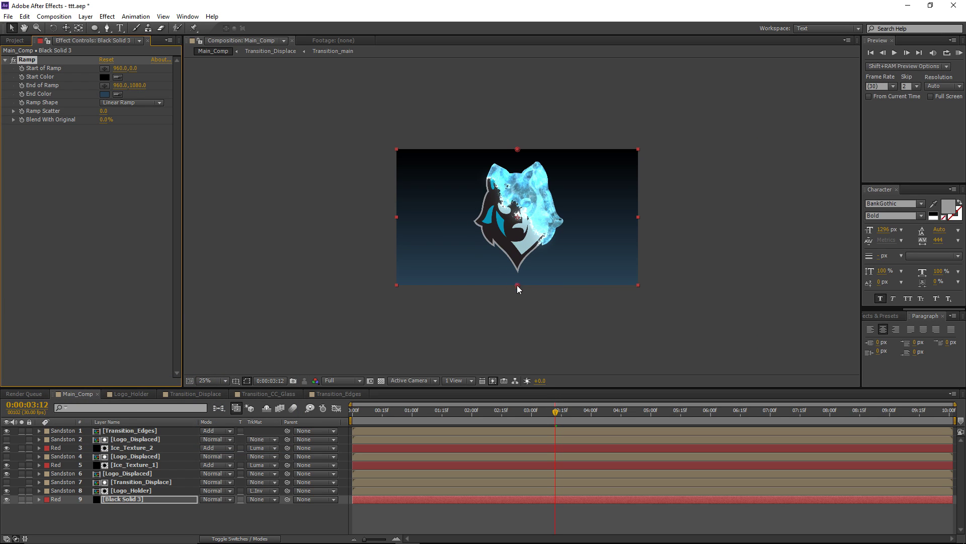
left_click_drag(517, 285, 518, 325)
key("comma")
left_click_drag(518, 185, 519, 95)
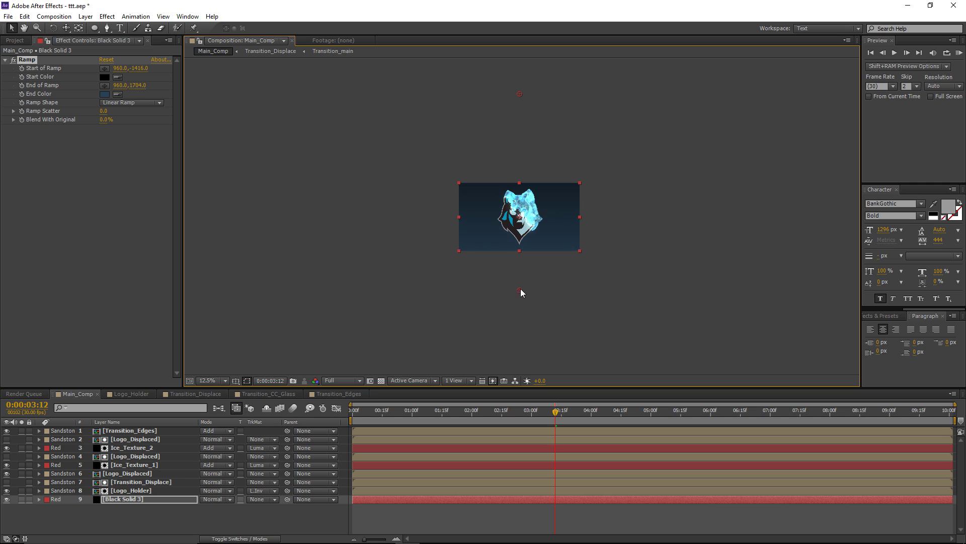
left_click_drag(521, 290, 520, 286)
key("period")
key("period")
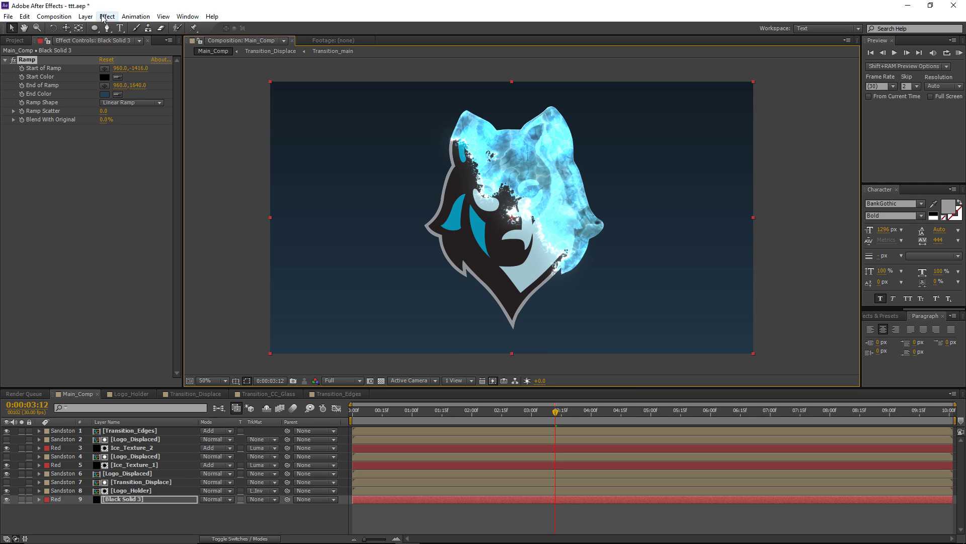
Add Fractal Noise to Black Solid 3 and blend it over the gradient with Soft Light
left_click(103, 17)
mouse_move(152, 189)
left_click(264, 201)
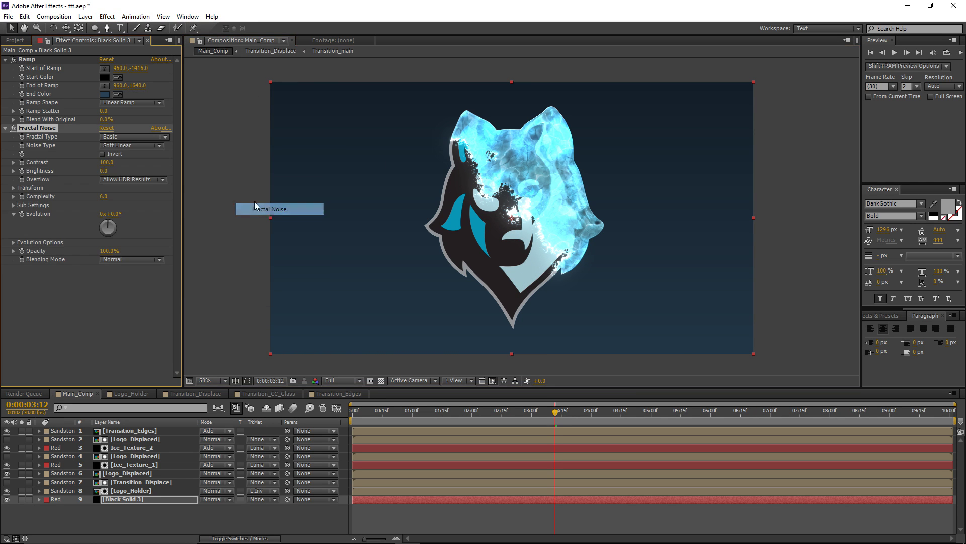
left_click(131, 259)
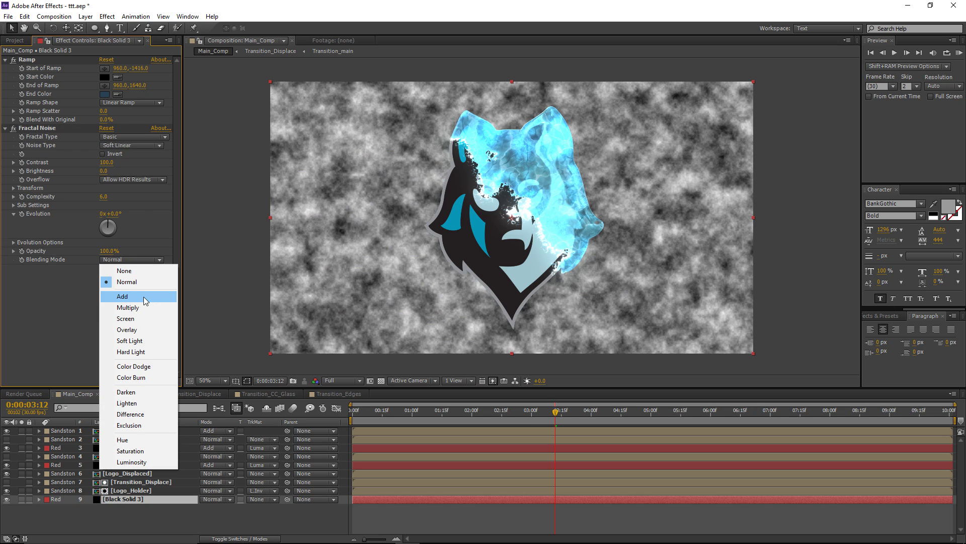
left_click(121, 310)
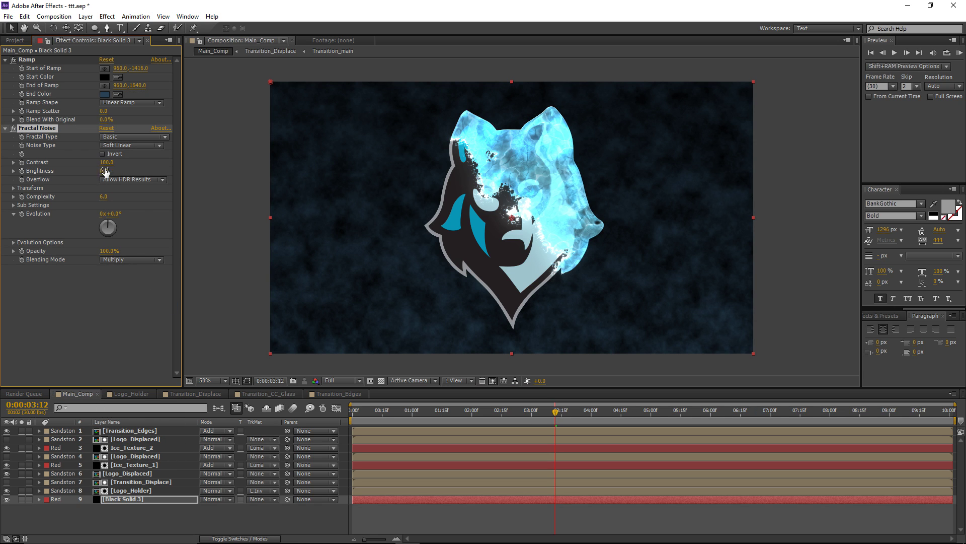
left_click(130, 259)
left_click(145, 343)
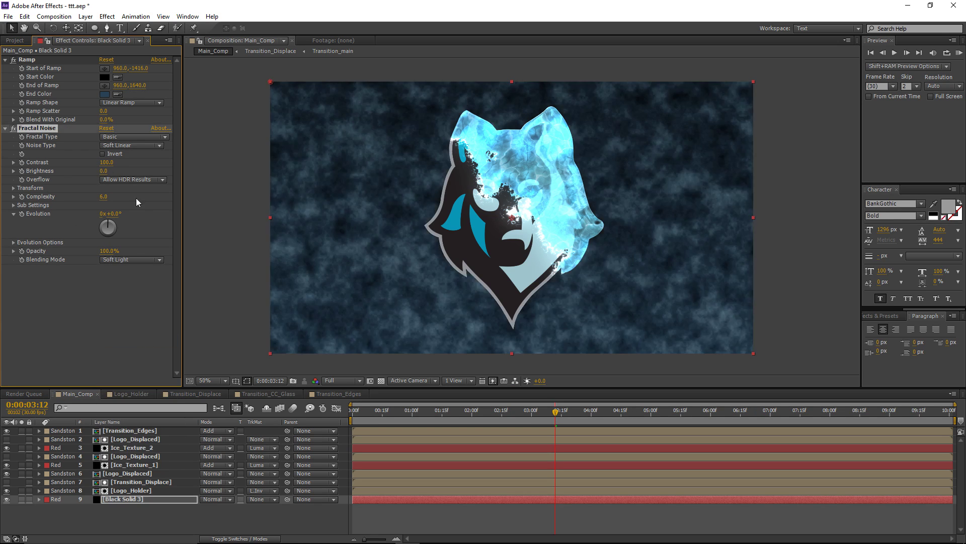
Set the background Fractal Noise to contrast 15, complexity 4.8 and scale 216
left_click(107, 162)
type("15")
key("Return")
left_click_drag(105, 200, 135, 194)
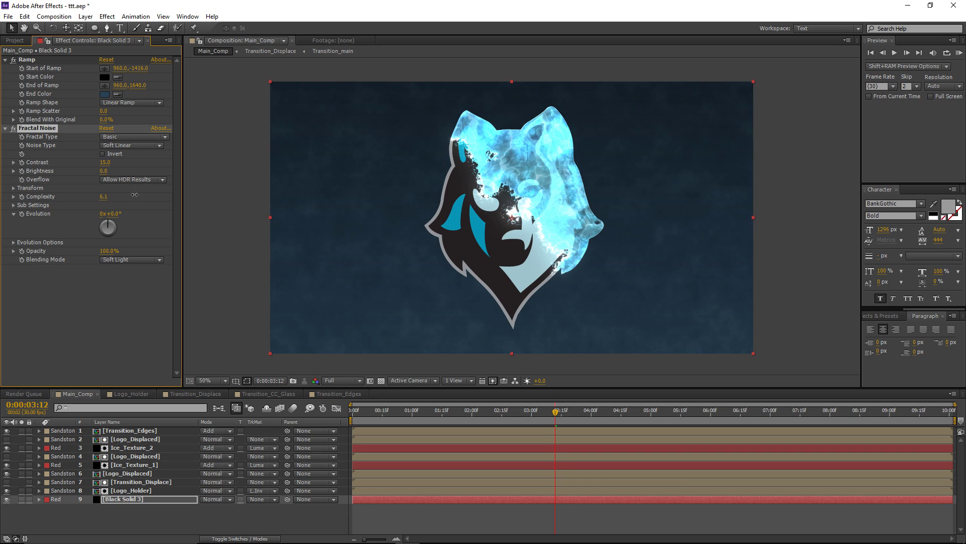
left_click(13, 188)
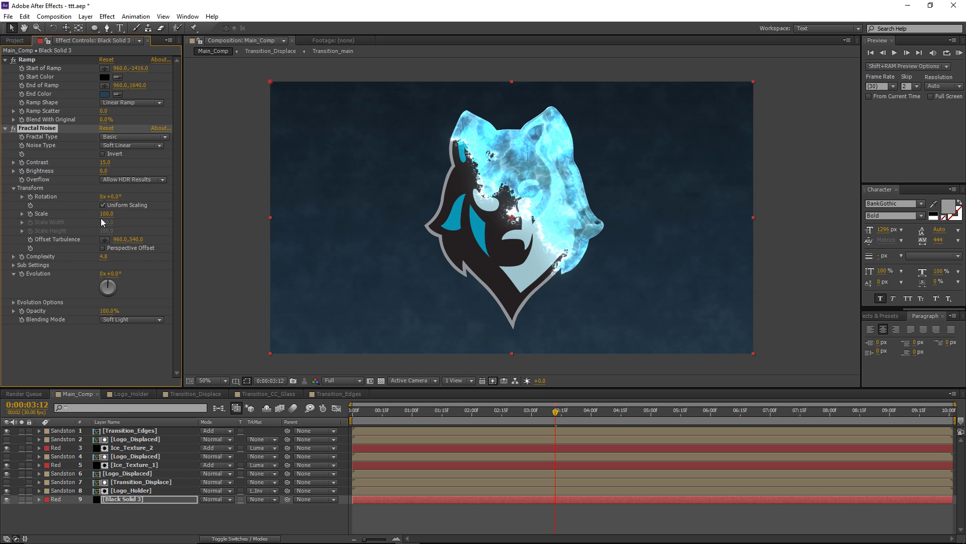
left_click(23, 213)
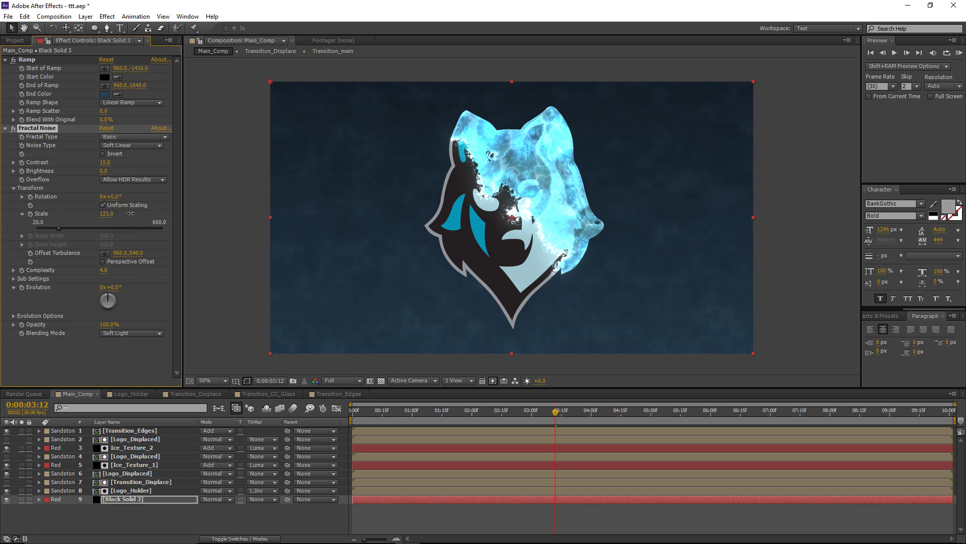
Add Fast Blur to Black Solid 3 with Repeat Edge Pixels and blurriness 180, and set the Fractal Noise contrast to 53
left_click(107, 16)
mouse_move(151, 87)
left_click(262, 198)
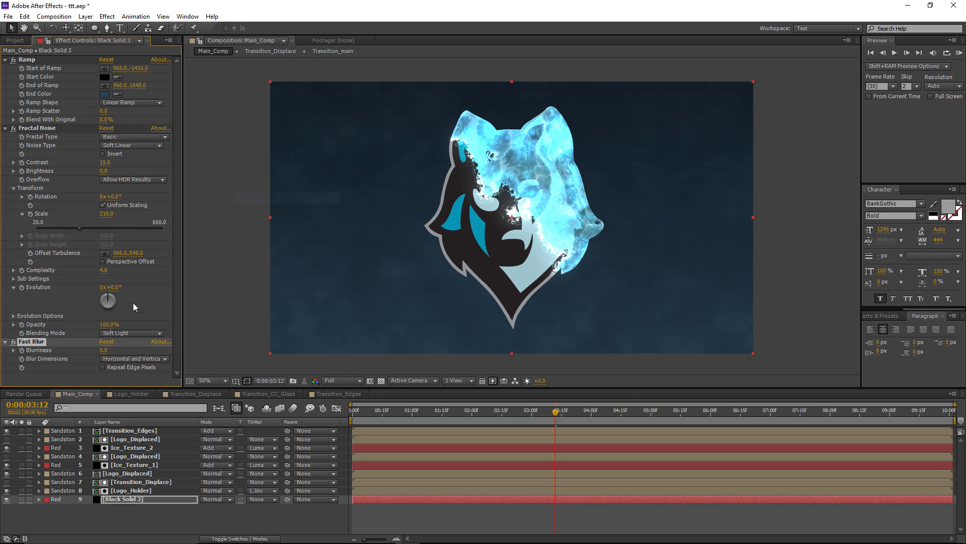
left_click(106, 367)
left_click_drag(104, 162, 121, 161)
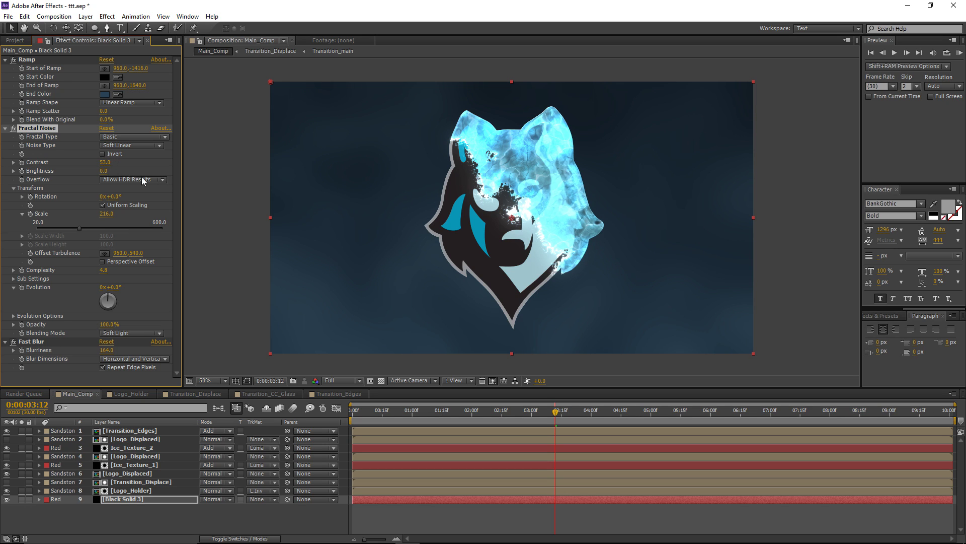
left_click_drag(106, 351, 140, 349)
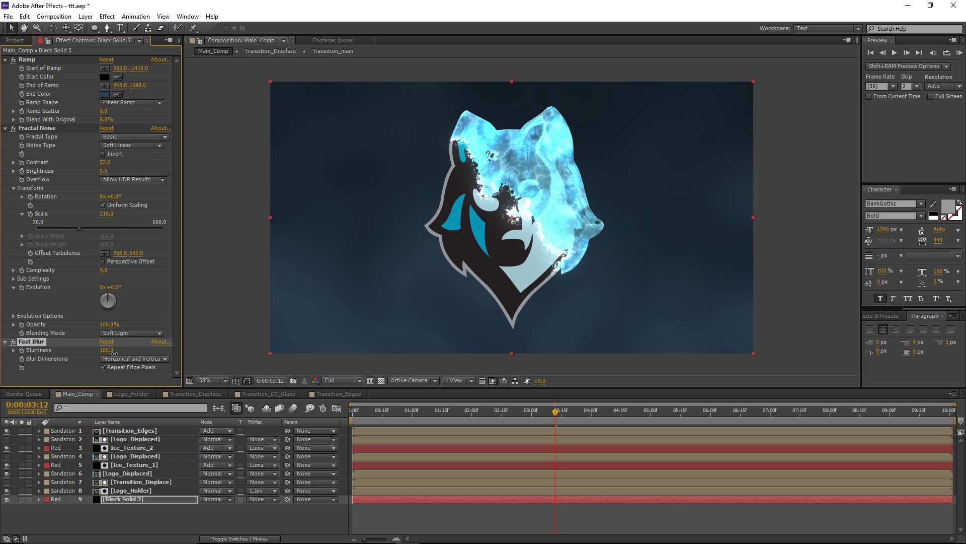
Move the Ramp's start point to 960, -520 and set the current time to 0:00:03:10
left_click(37, 68)
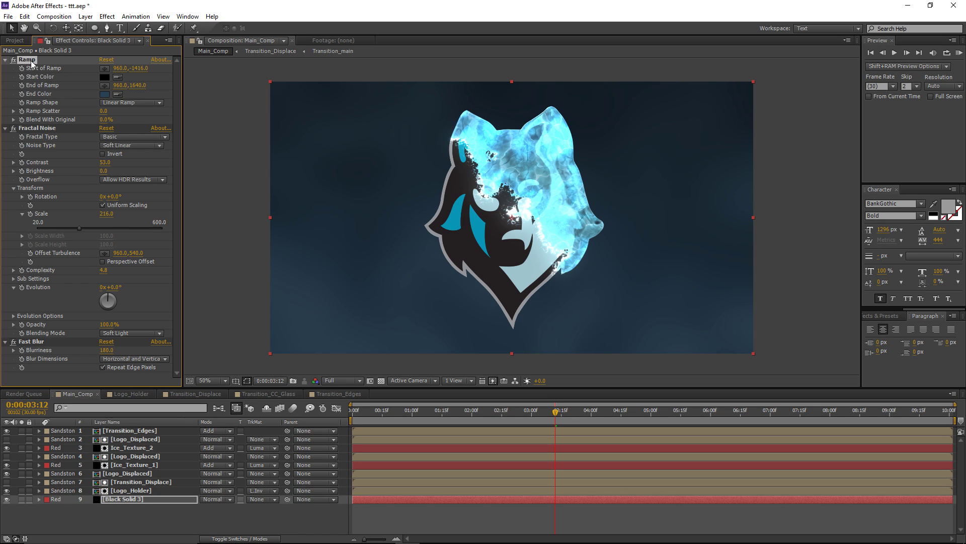
key("comma")
key("comma")
key("comma")
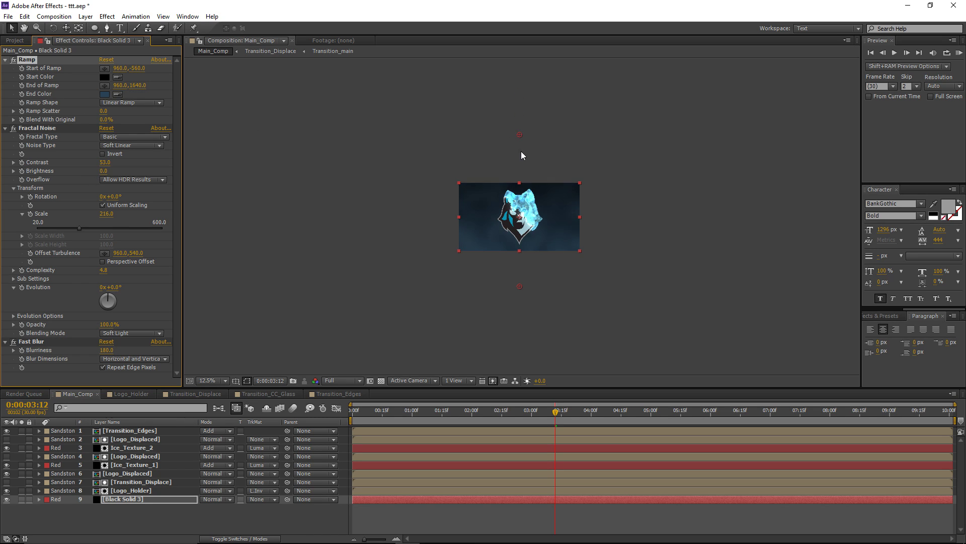
left_click(521, 155)
key("period")
key("period")
key("period")
key("Page_Down")
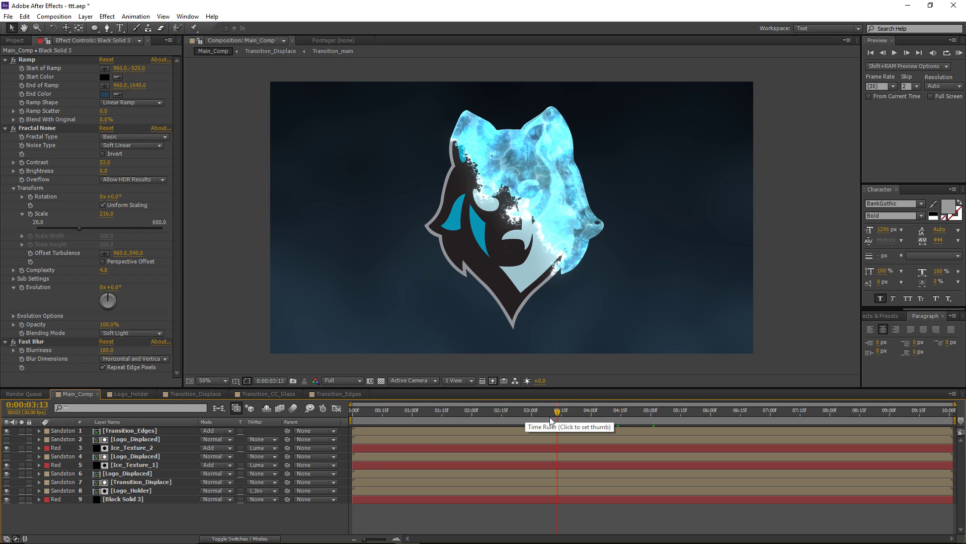
mouse_move(552, 421)
left_mouse_down()
mouse_move(516, 412)
mouse_move(551, 413)
left_mouse_up()
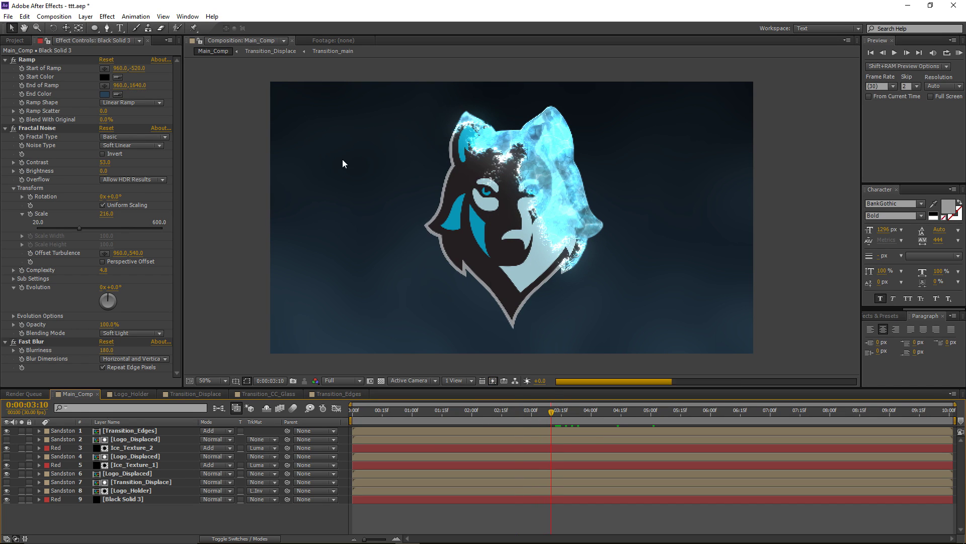
Open the Transition_main composition and set the Linear Wipe angle of White Solid 1 to 180°
left_click(19, 42)
left_click(61, 254)
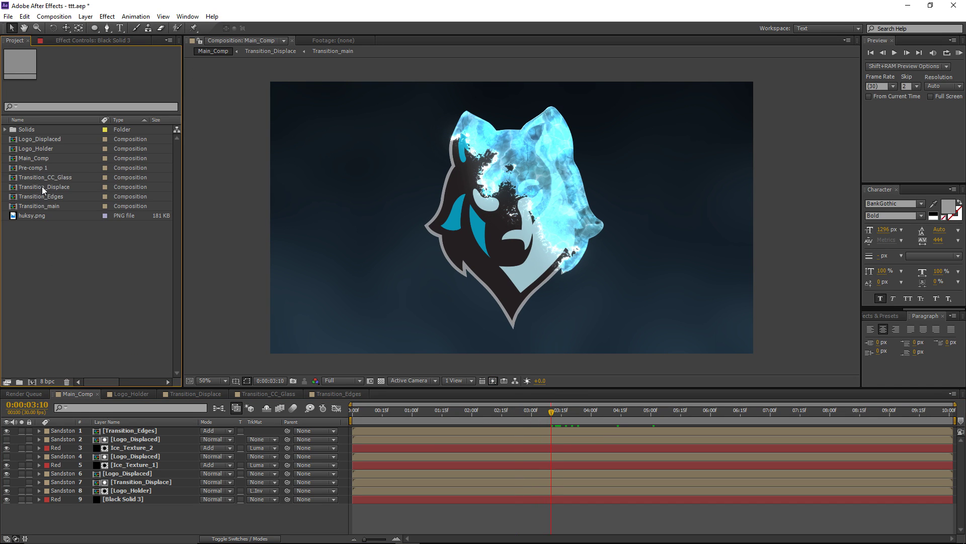
double_click(46, 204)
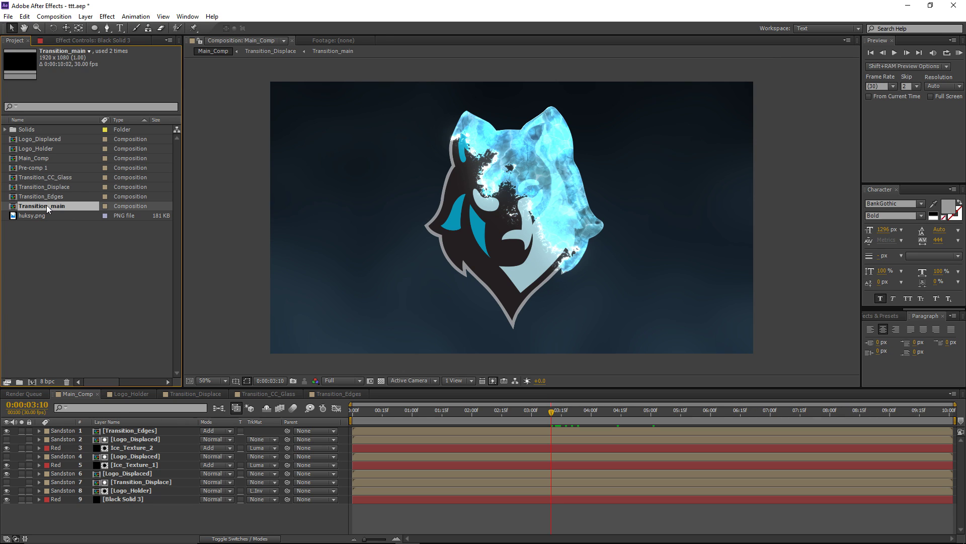
left_click(505, 431)
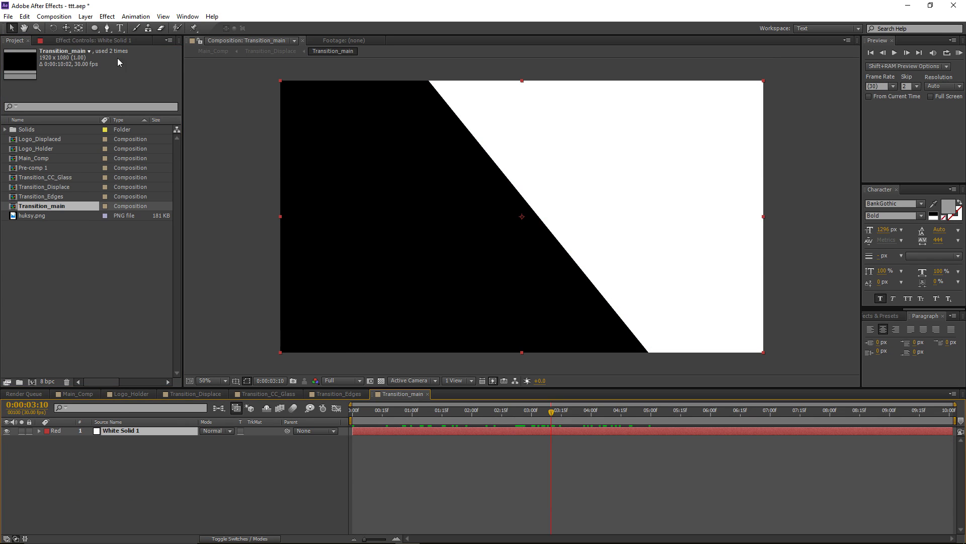
left_click(80, 40)
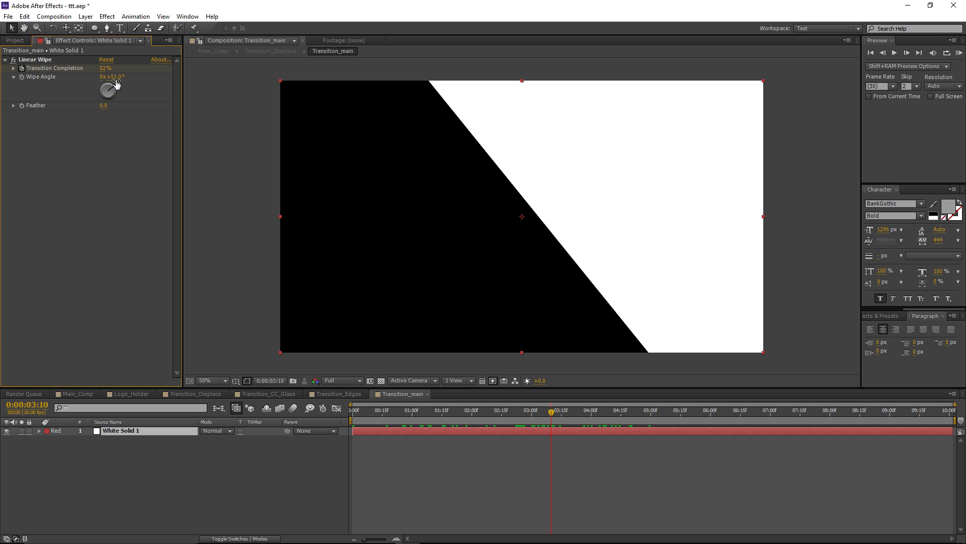
left_click_drag(116, 84, 106, 98)
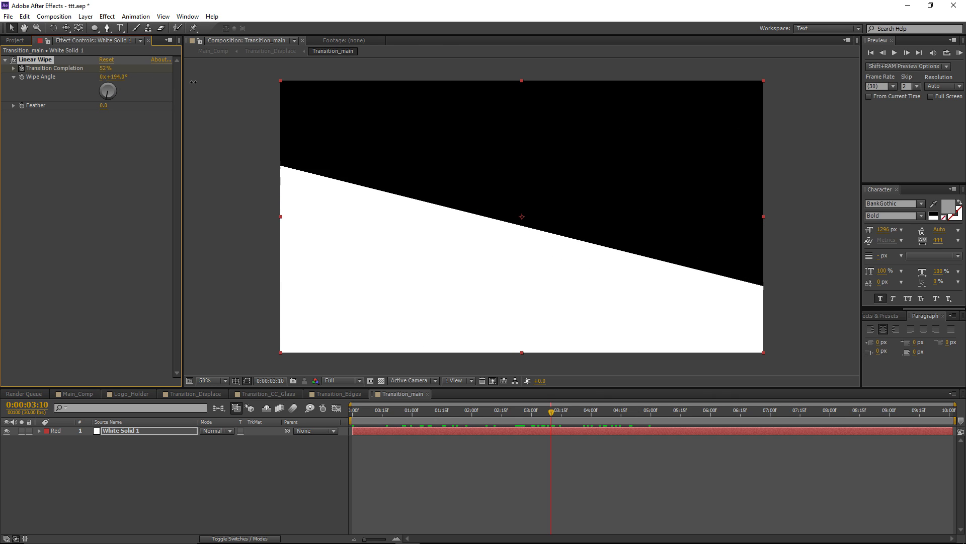
left_click_drag(193, 82, 161, 81)
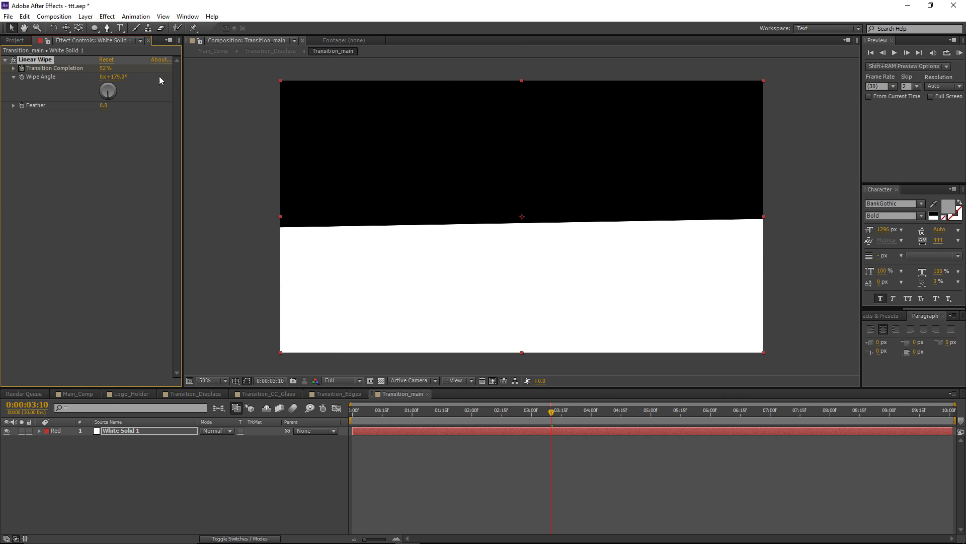
left_click(119, 76)
type("180")
key("Return")
Check the vertical wipe on the logo in Main_Comp at 0:00:02:29
mouse_move(552, 411)
left_mouse_down()
mouse_move(378, 415)
mouse_move(655, 420)
mouse_move(548, 415)
left_mouse_up()
left_click(71, 394)
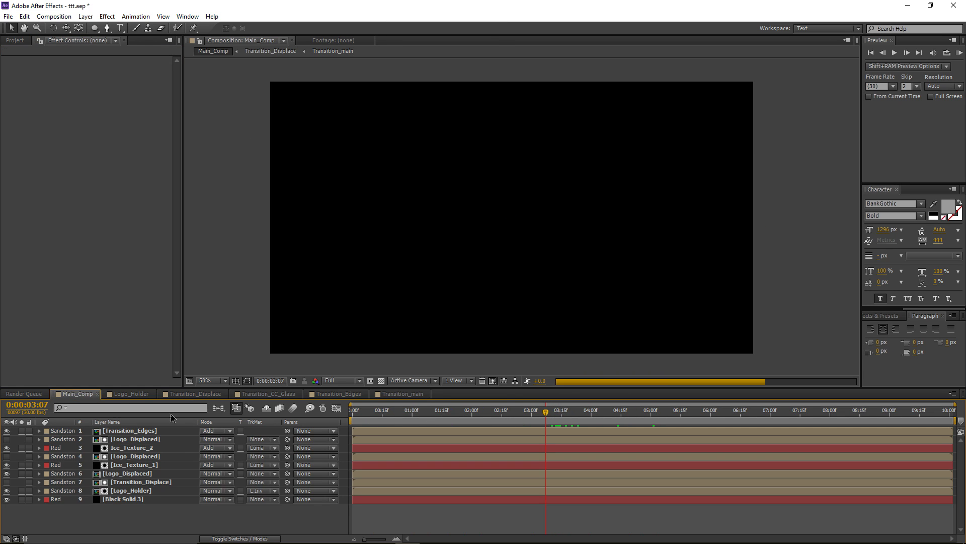
left_click_drag(548, 418, 529, 403)
Return to Transition_main and disable the Linear Wipe effect on White Solid 1
left_click(403, 394)
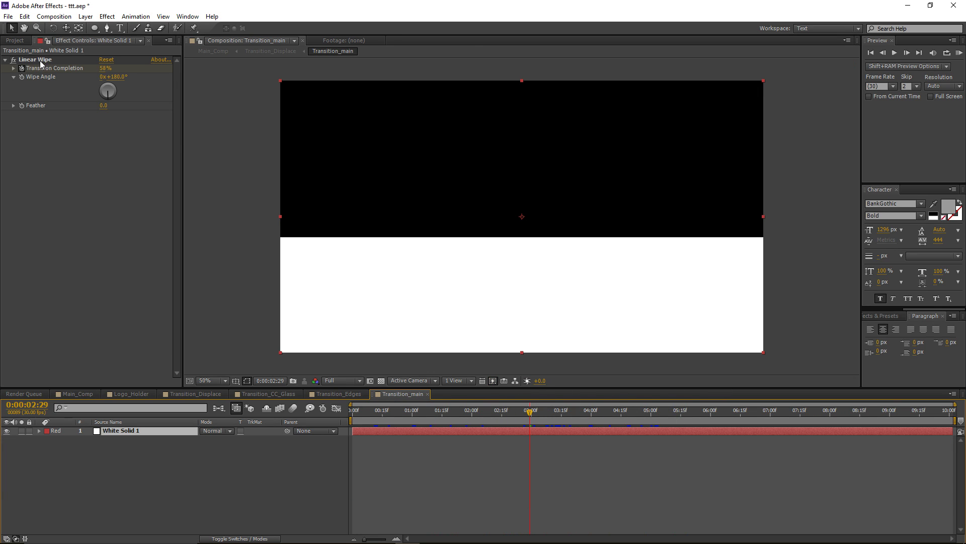
left_click(41, 61)
left_click(13, 60)
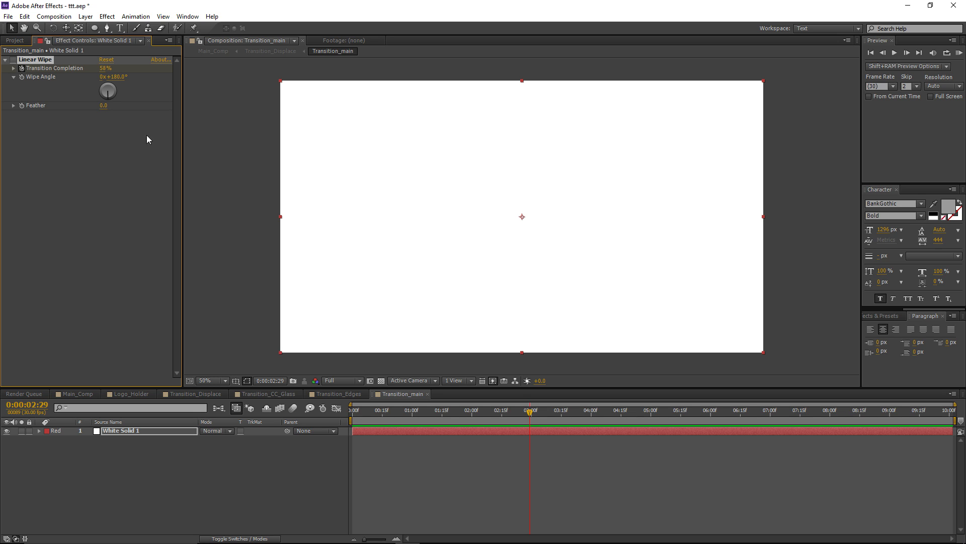
left_click(468, 386)
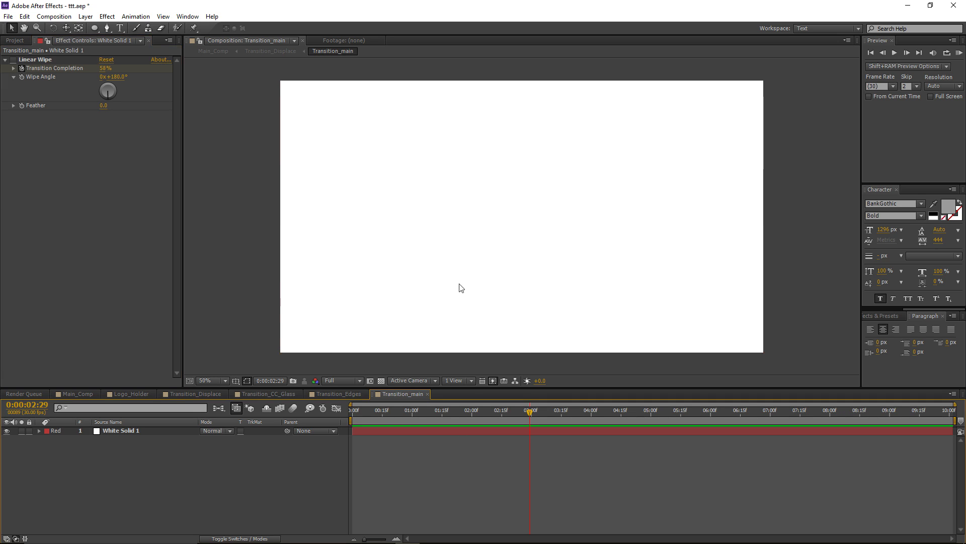
double_click(95, 29)
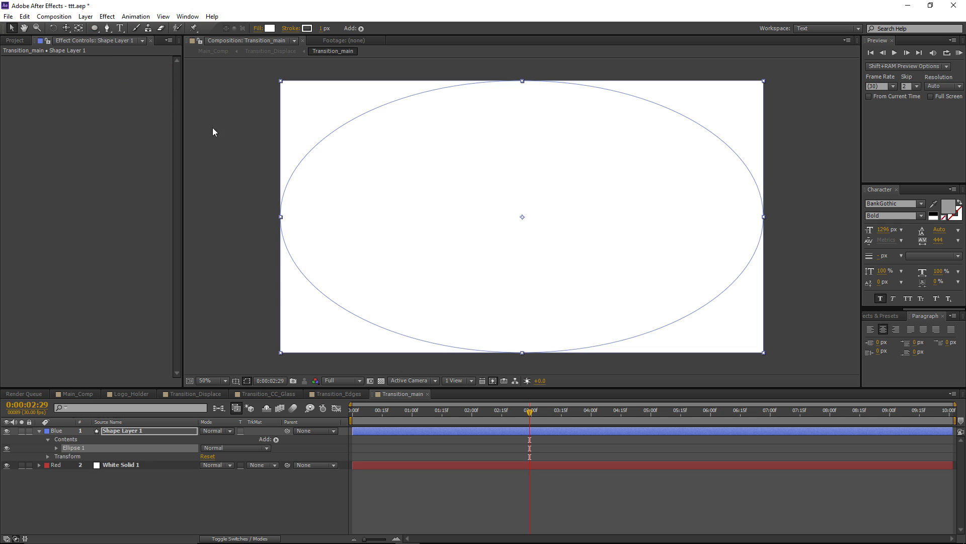
left_click(149, 430)
key("Delete")
Add a full-frame elliptical mask to White Solid 1 in Transition_main
left_click(139, 431)
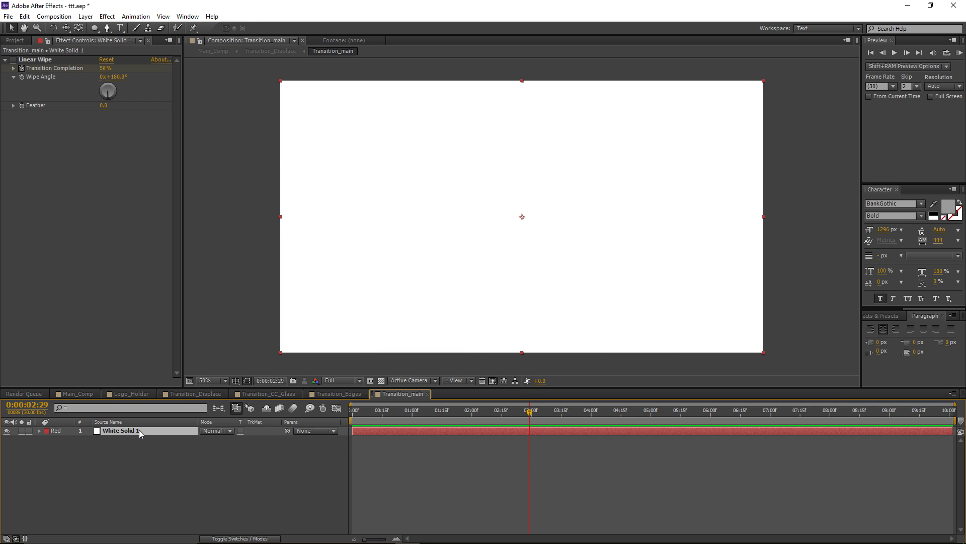
double_click(94, 28)
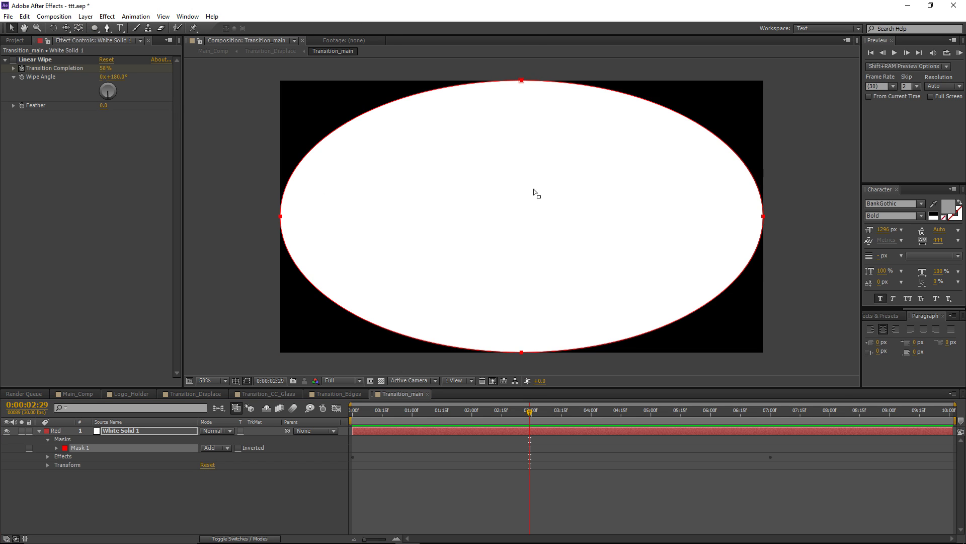
key("comma")
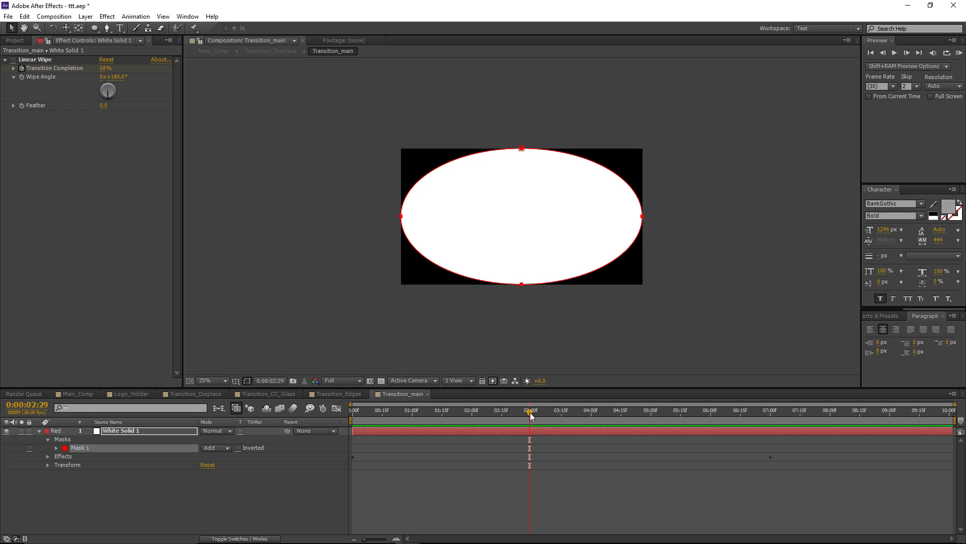
Keyframe Mask 1's path on White Solid 1 at 0:00:05:18 and scale the ellipse about its centre well beyond the frame
left_click_drag(690, 407, 686, 408)
left_click(57, 448)
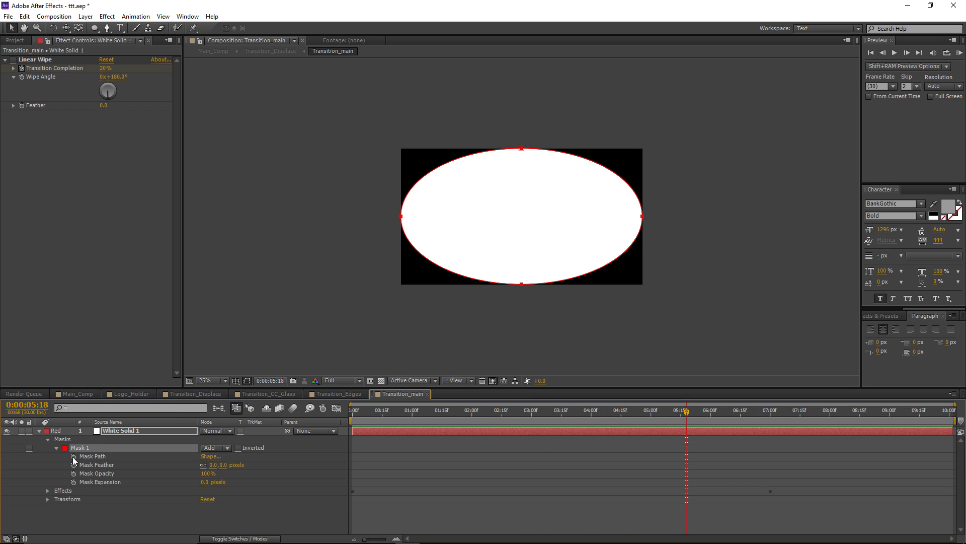
left_click(73, 456)
double_click(642, 219)
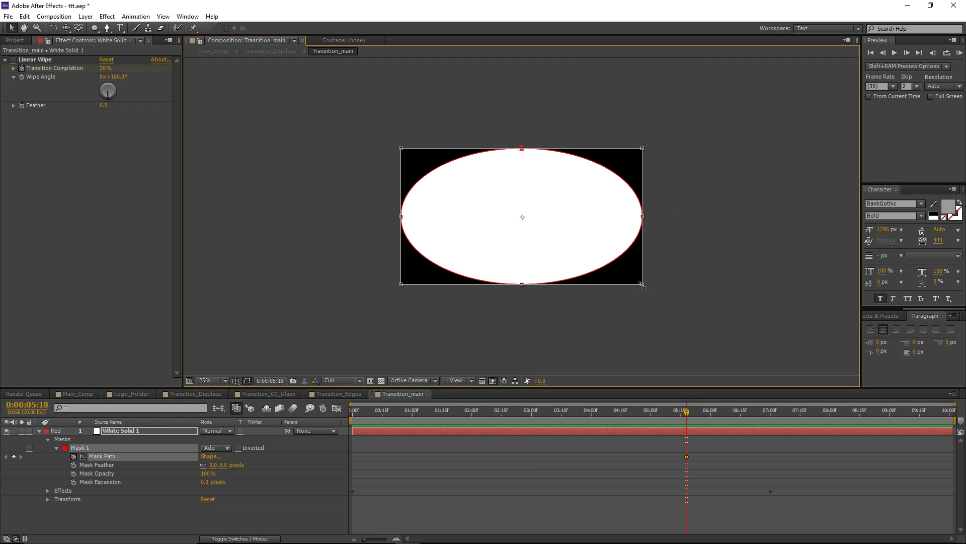
left_click_drag(642, 285, 759, 337)
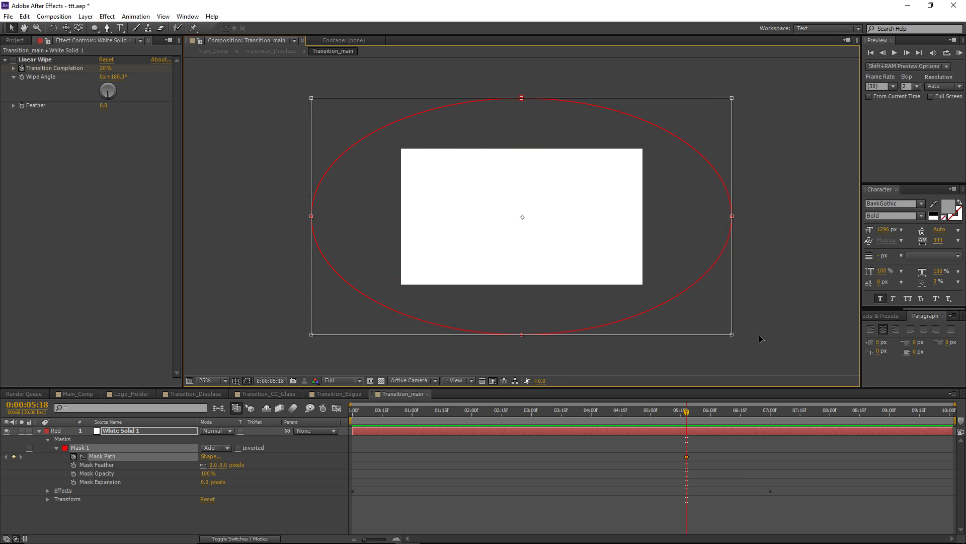
Keyframe Mask 1's path at 0:00:00:00 with the ellipse shrunk to a tiny spot at the frame's centre
left_click(672, 419)
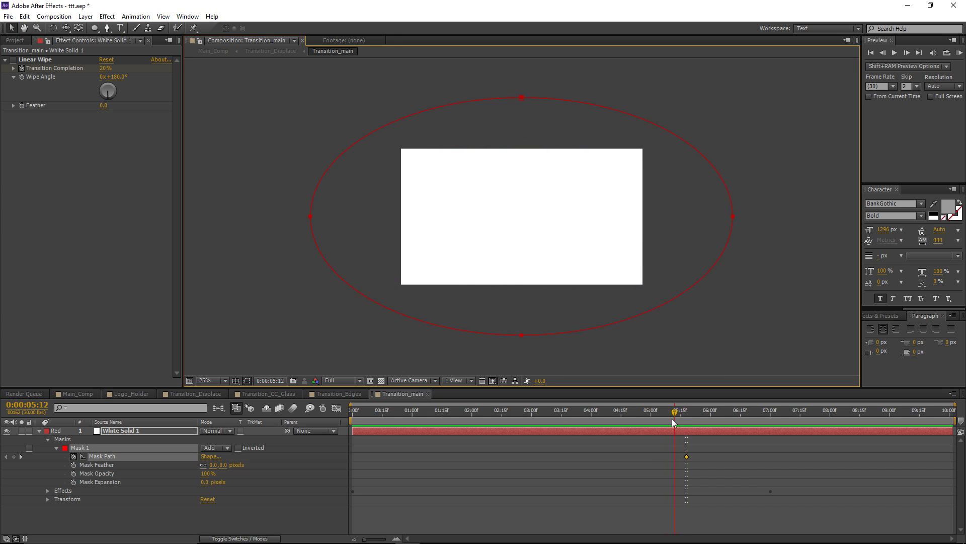
key("Home")
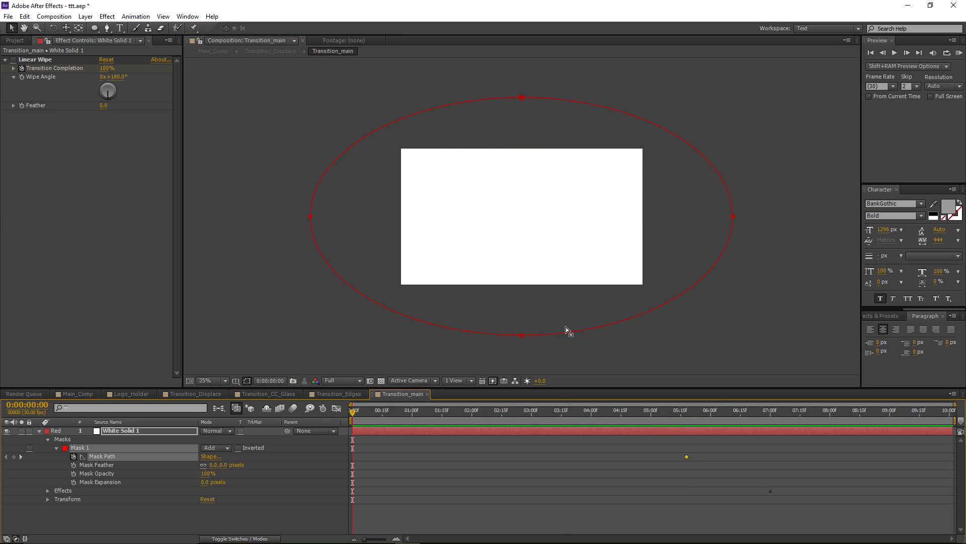
double_click(521, 334)
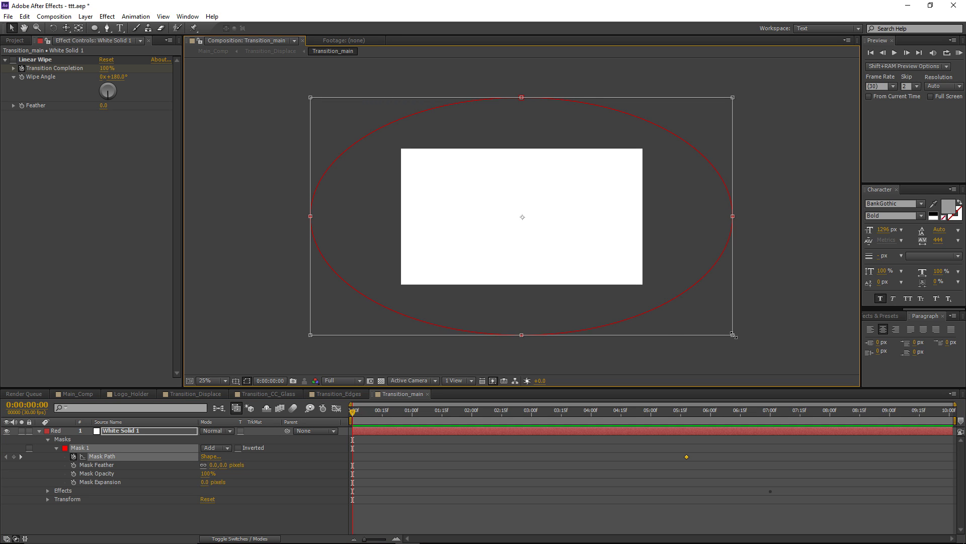
left_click_drag(733, 335, 528, 231)
key("period")
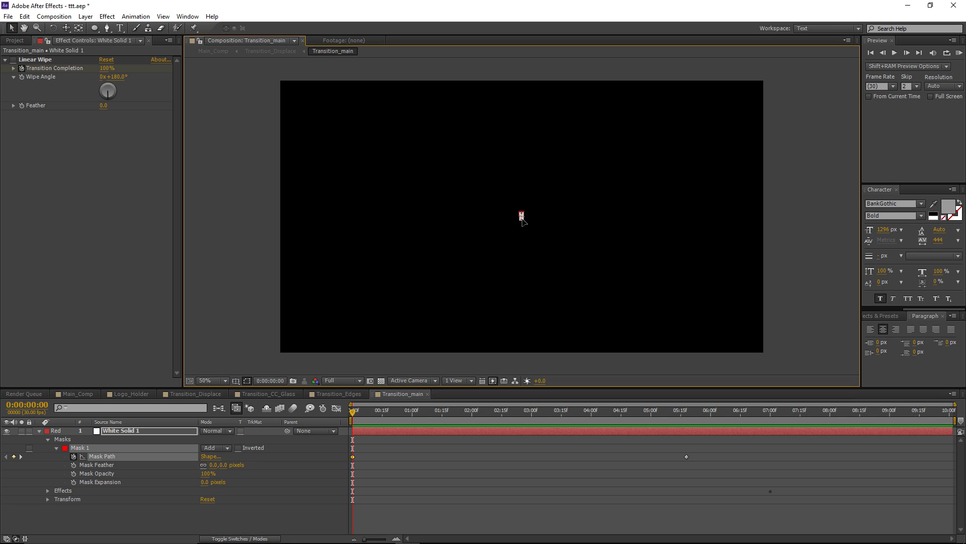
Check the growing elliptical mask at 0:00:01:00, and its reveal of the logo in Main_Comp up to 0:00:01:02
left_click_drag(352, 412, 413, 417)
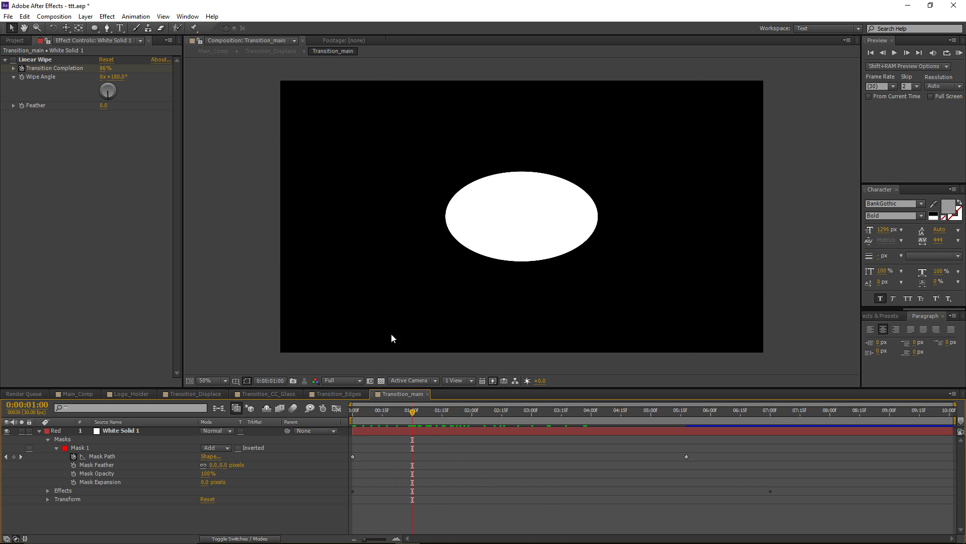
left_click(191, 276)
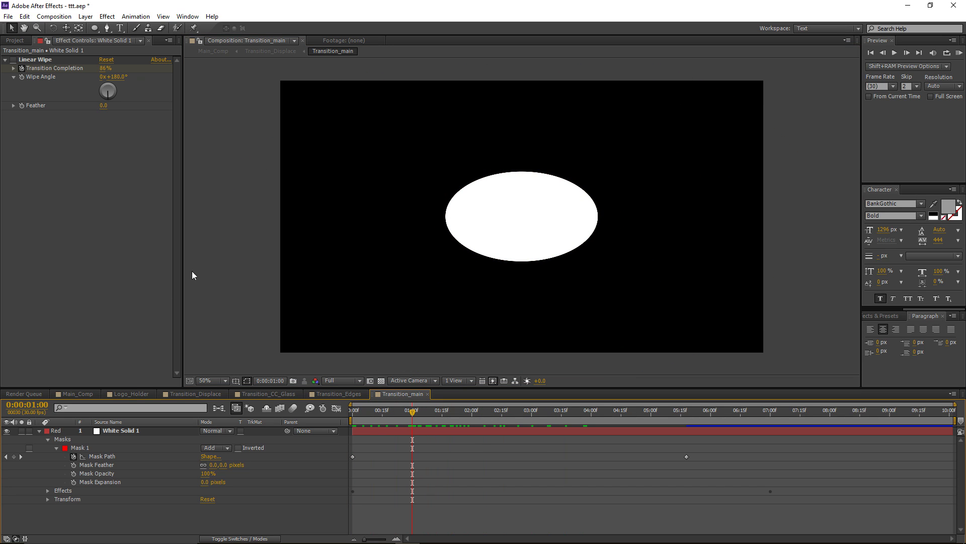
left_click(77, 394)
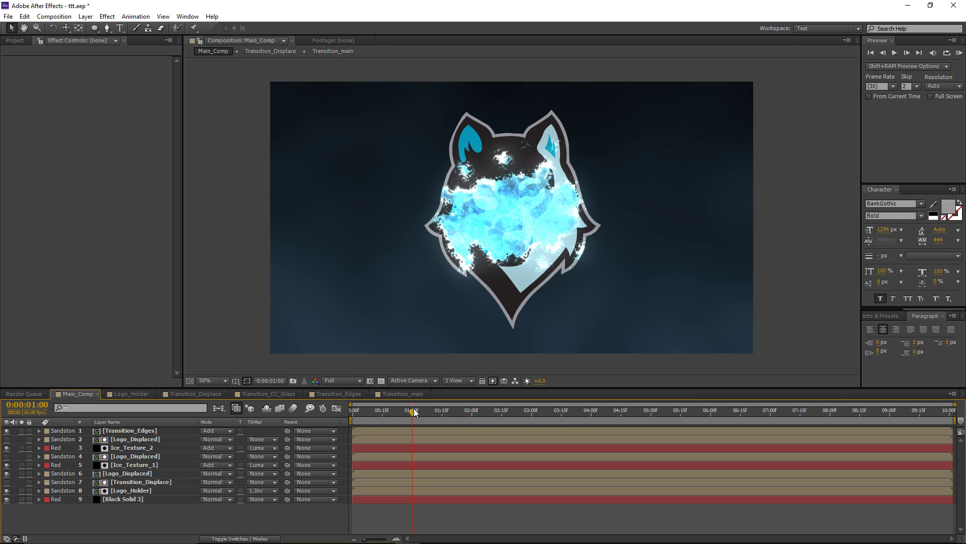
mouse_move(422, 414)
left_mouse_down()
mouse_move(383, 419)
mouse_move(433, 414)
mouse_move(371, 424)
mouse_move(578, 412)
mouse_move(391, 428)
mouse_move(415, 427)
left_mouse_up()
key("space")
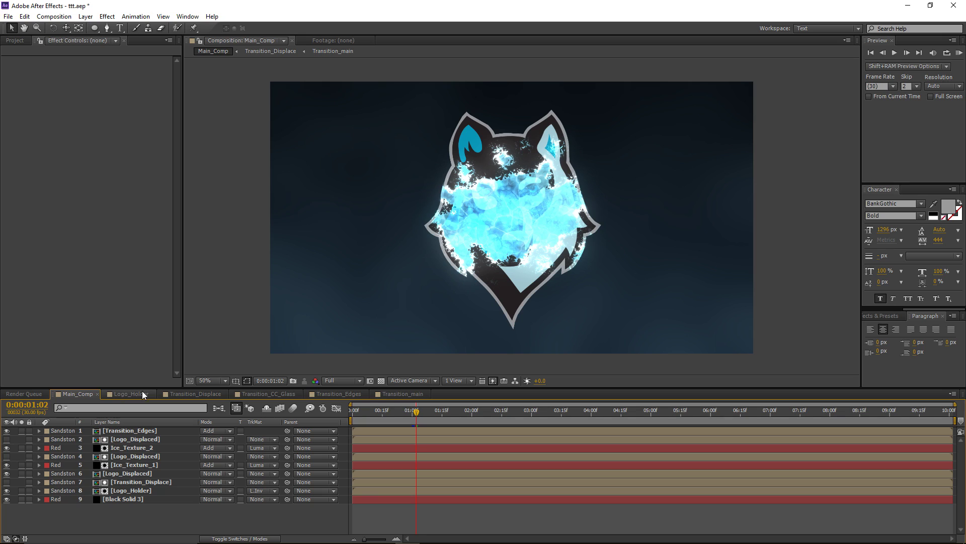
Hide huksy.png in Logo_Holder and add centred BankGothic Bold text VOX with a 630 px font size and tracking of 41
left_click(124, 397)
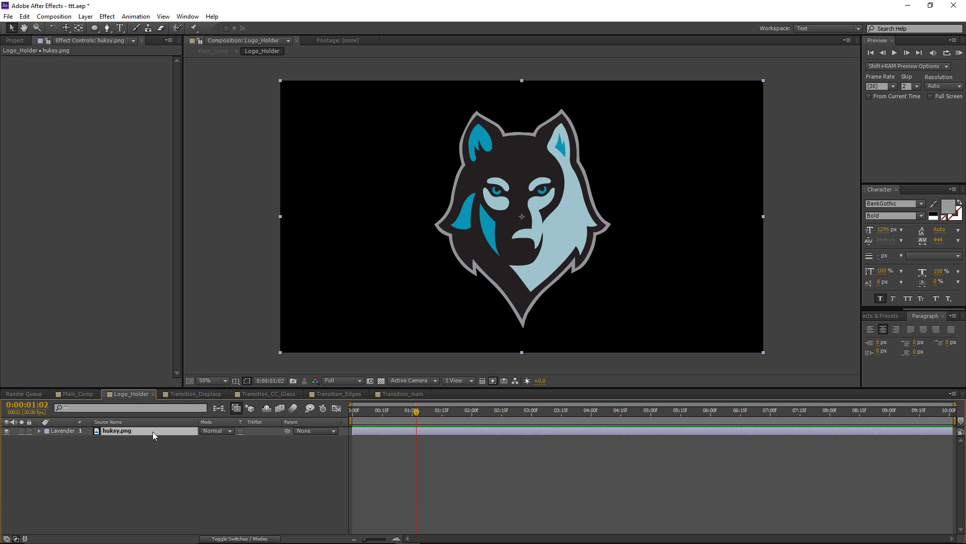
left_click(7, 430)
left_click(120, 28)
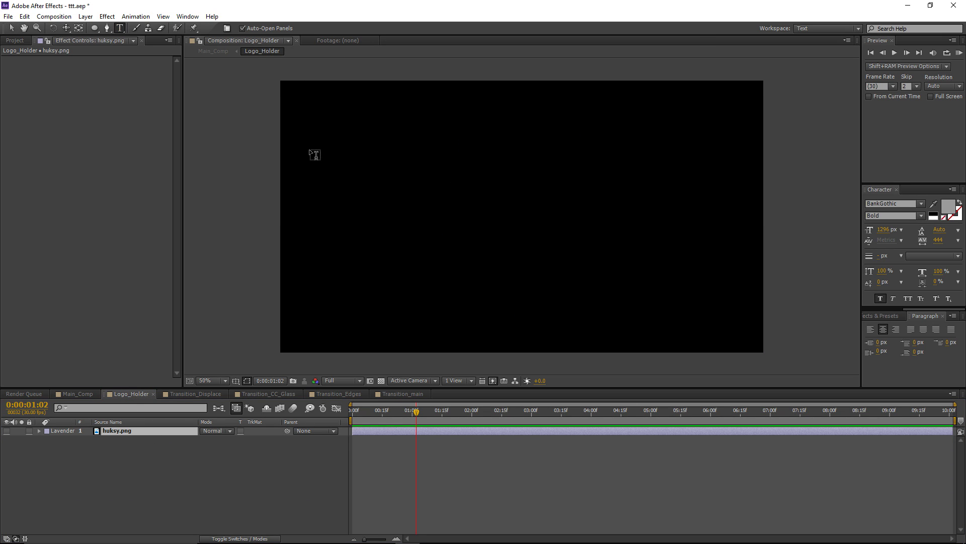
left_click(481, 199)
type("VOX")
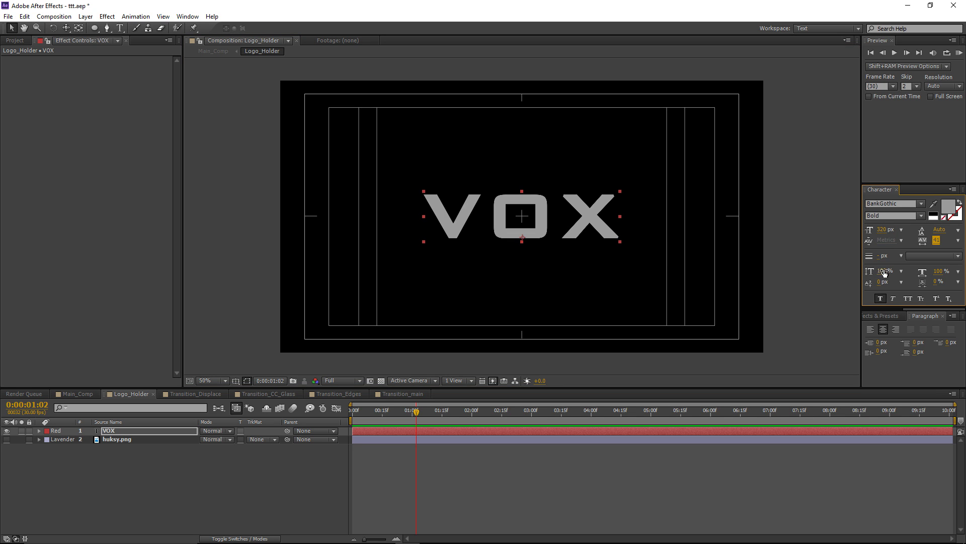
left_click_drag(882, 229, 936, 230)
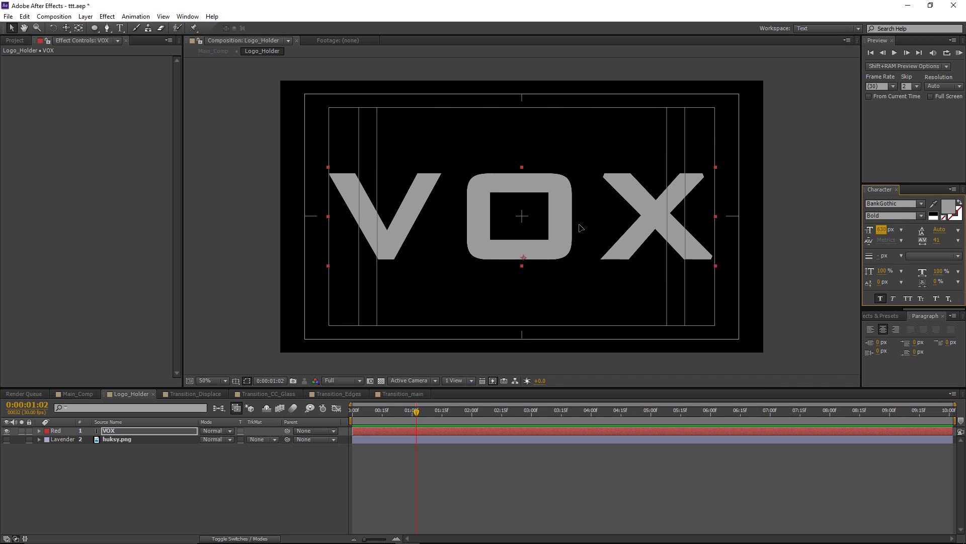
Check the ice effect on the VOX text in Main_Comp at 0:00:04:01
left_click(72, 392)
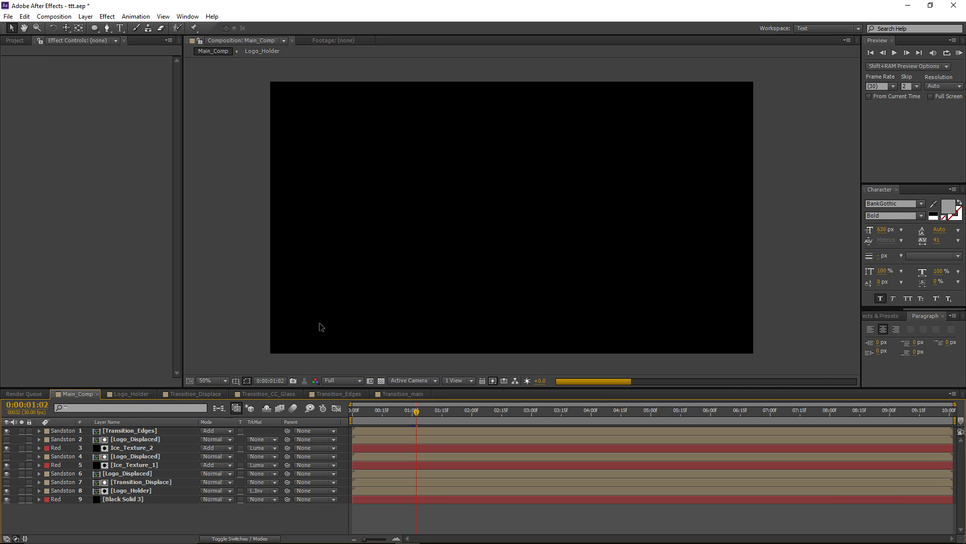
left_click_drag(428, 411, 594, 420)
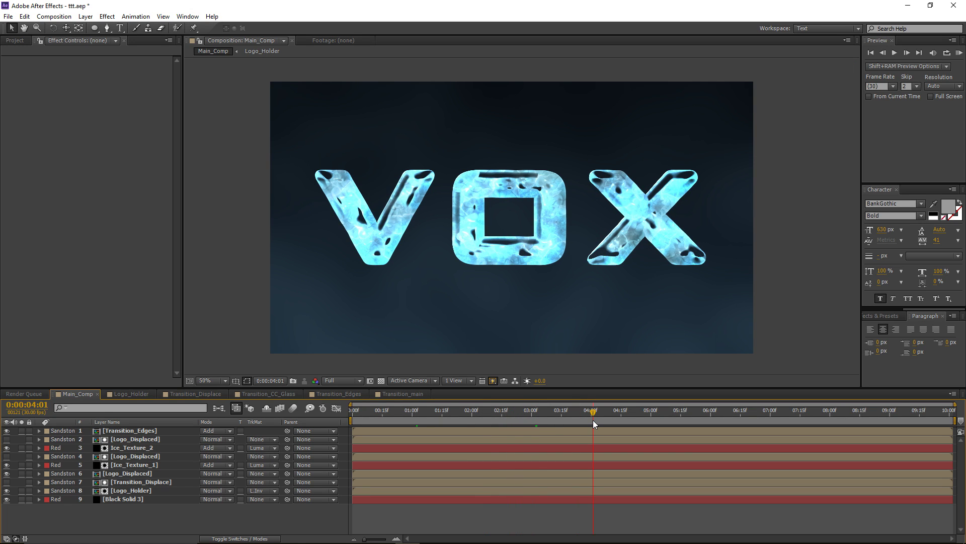